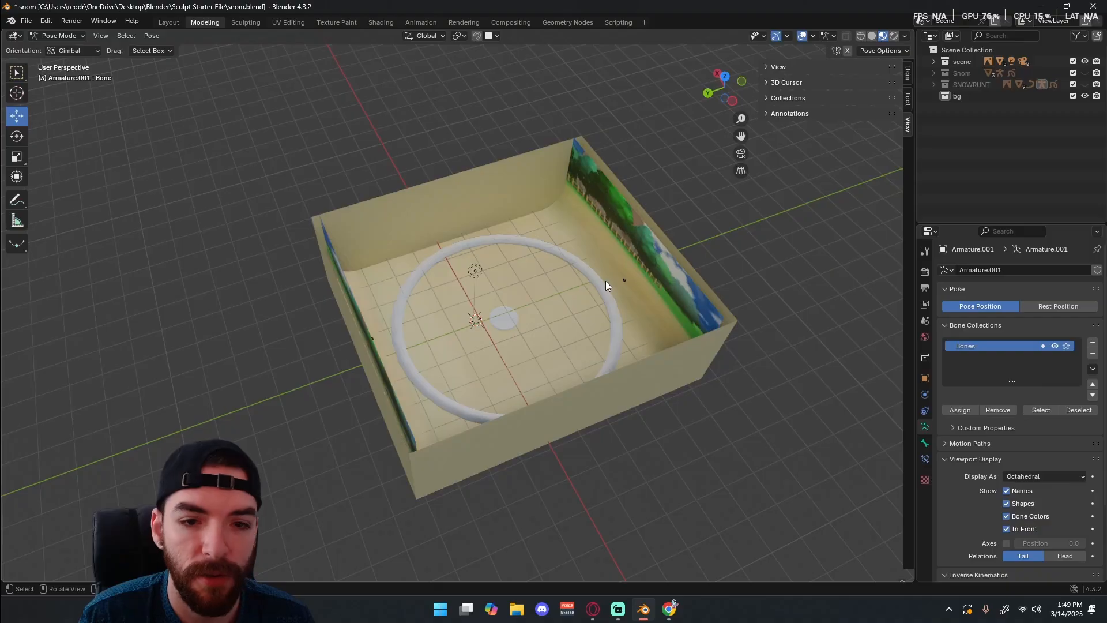
Switch the active armature from Pose Mode to Object Mode.
left_click(56, 37)
left_click(55, 48)
left_click(56, 28)
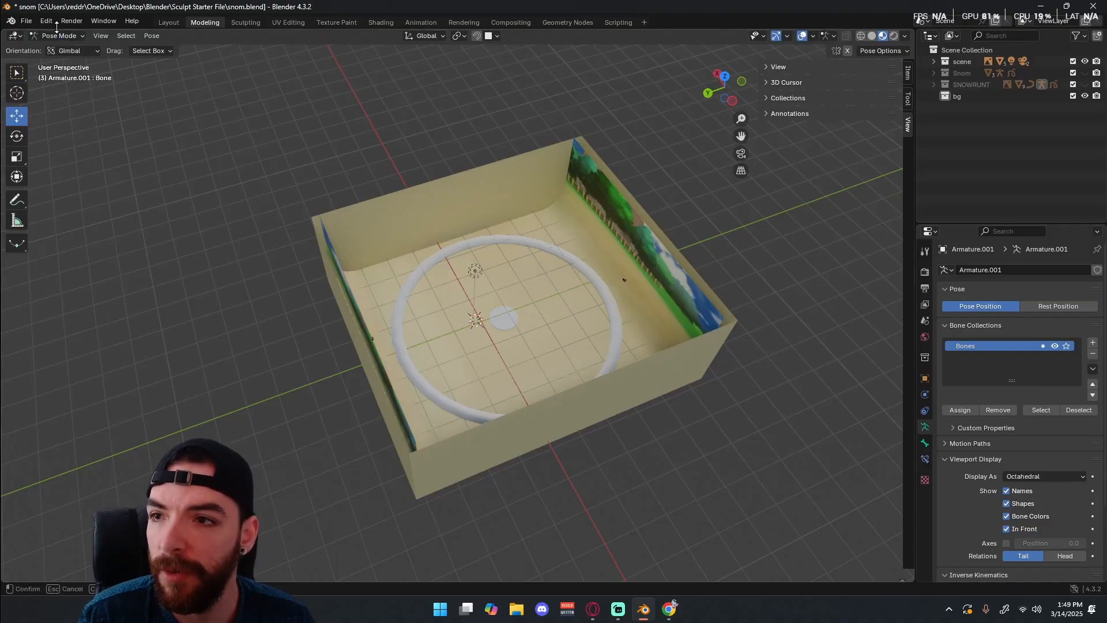
left_click(57, 37)
left_click(56, 50)
Examine the finished arena set, including the large ring, the centre disc and their Solidify modifiers.
left_click(586, 270)
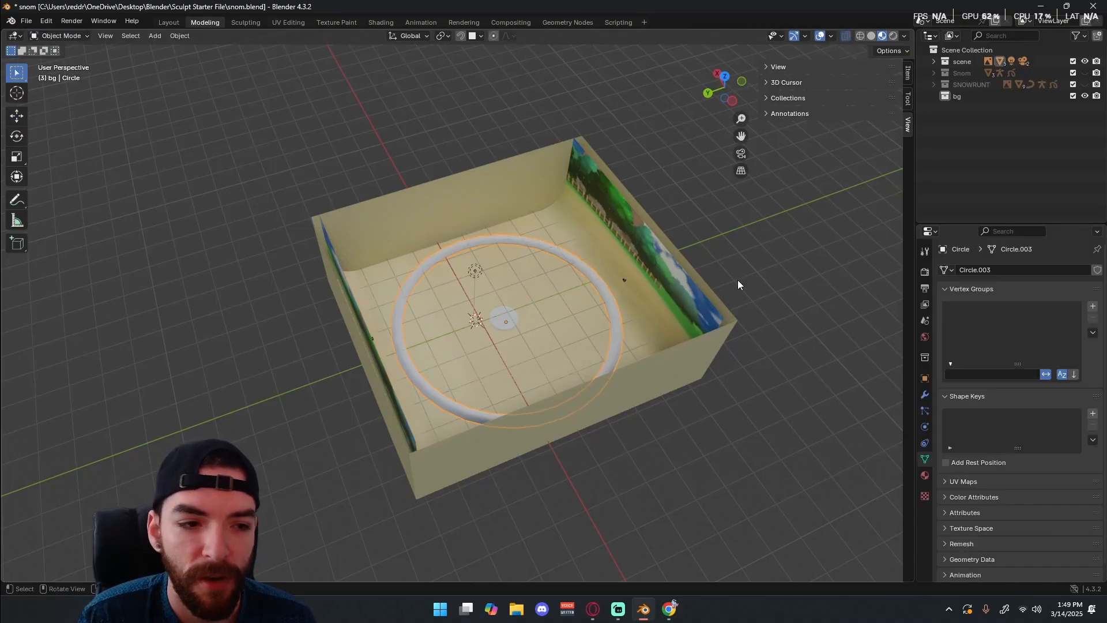
middle_click_drag(738, 285, 604, 334)
left_click(925, 395)
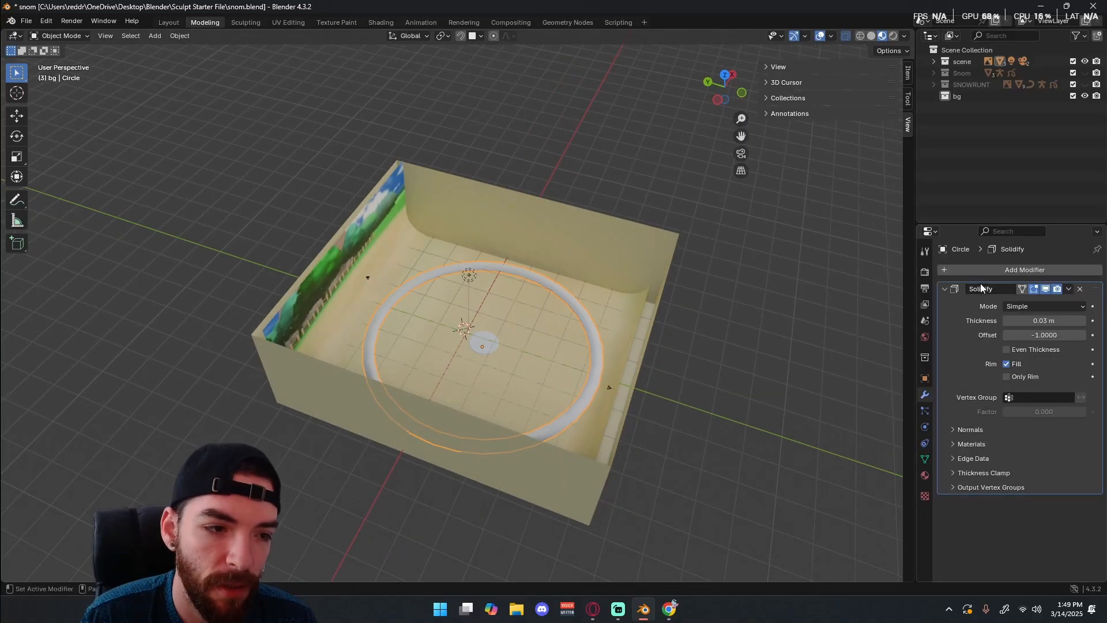
middle_click_drag(583, 406, 534, 349)
left_click(495, 341)
middle_click_drag(634, 277, 676, 319)
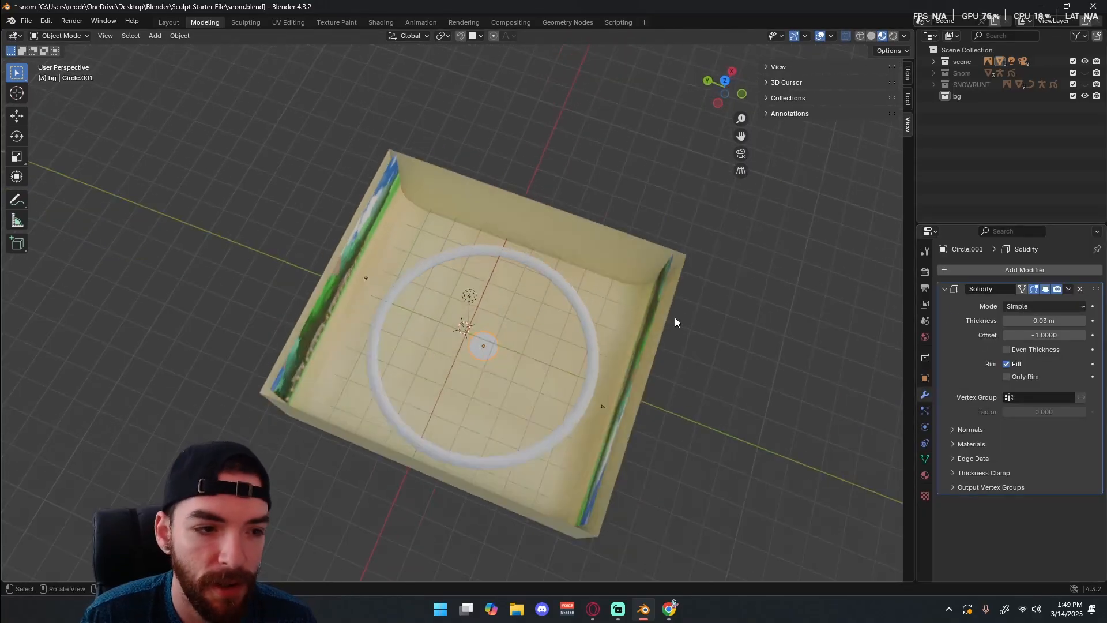
middle_click_drag(455, 444, 550, 189)
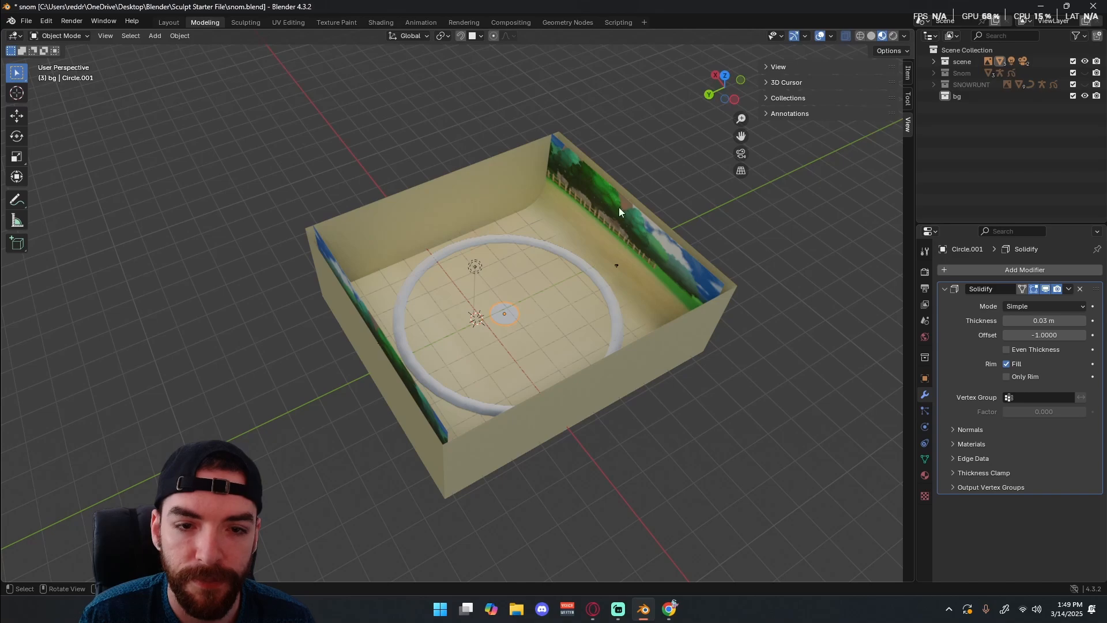
middle_click_drag(611, 397, 720, 196)
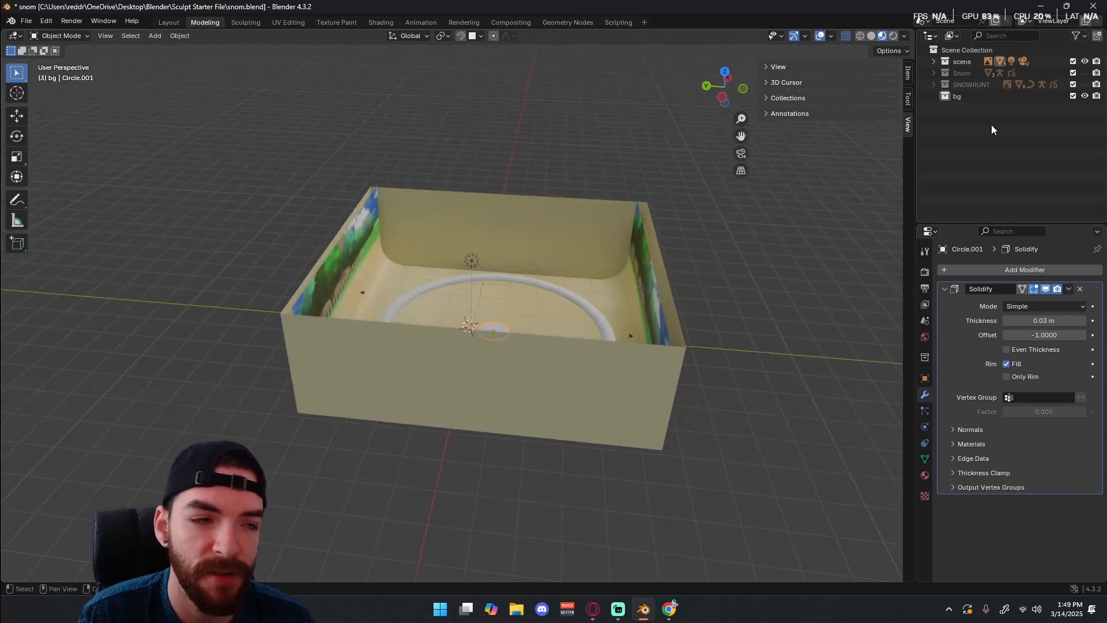
Hide the scene collection and add a plane mesh to the bg collection.
left_click(1085, 61)
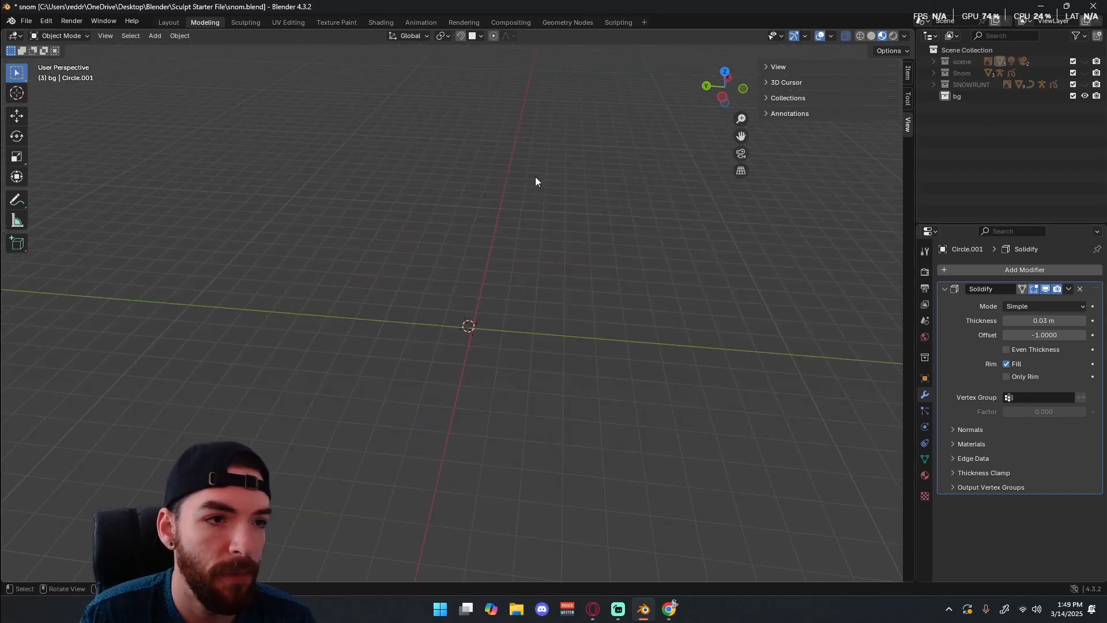
middle_click_drag(536, 180, 496, 282)
key("shift+a")
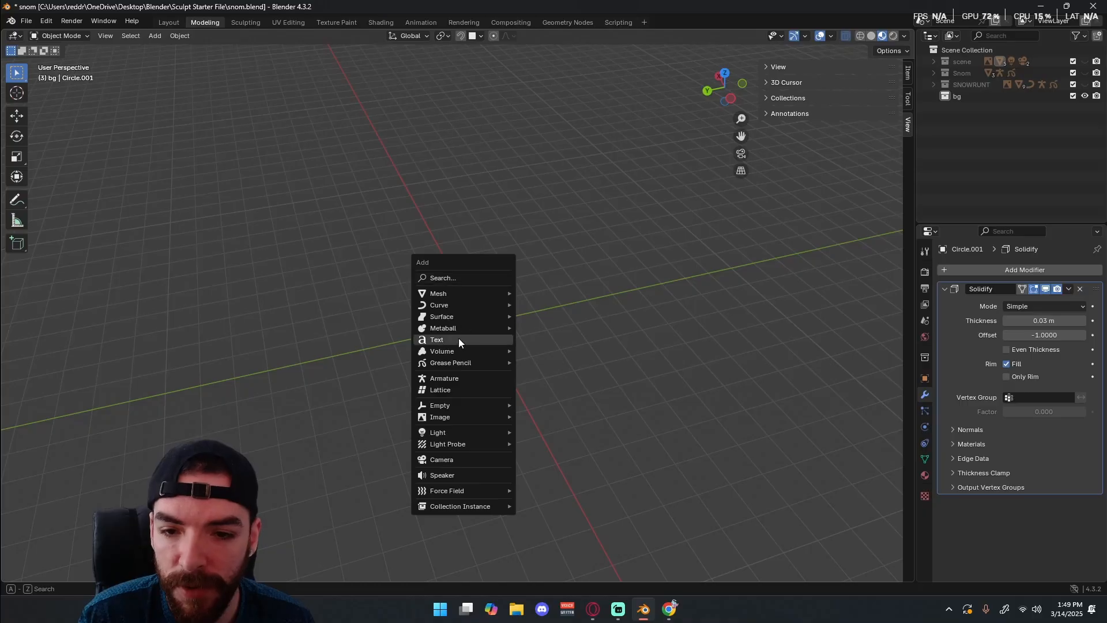
mouse_move(452, 293)
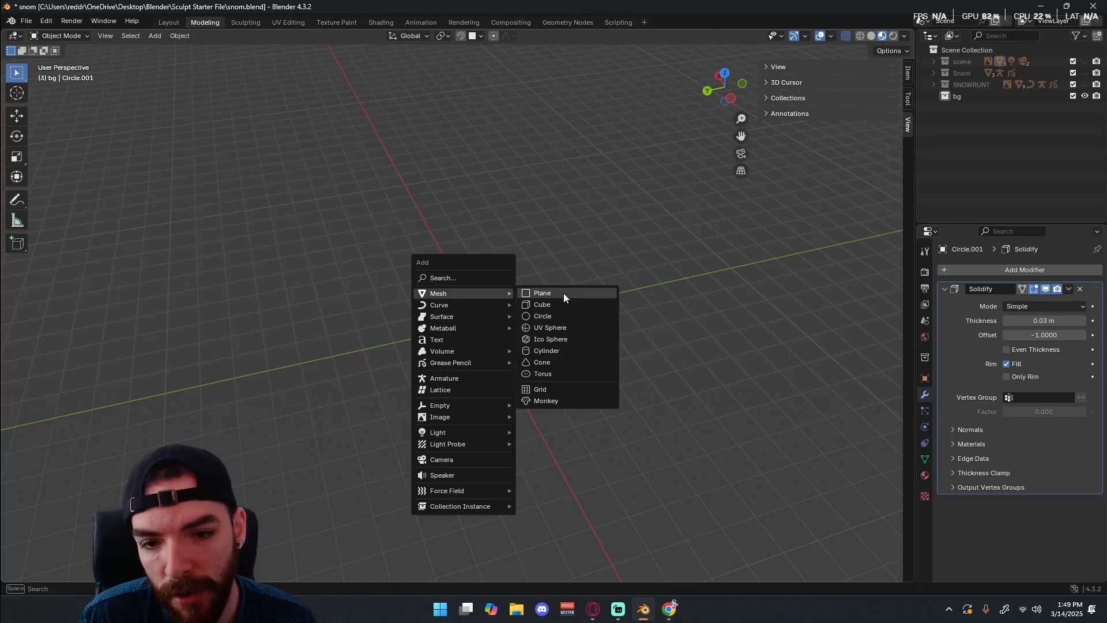
left_click(563, 293)
Scale the new plane up uniformly to form a large square floor.
key("s")
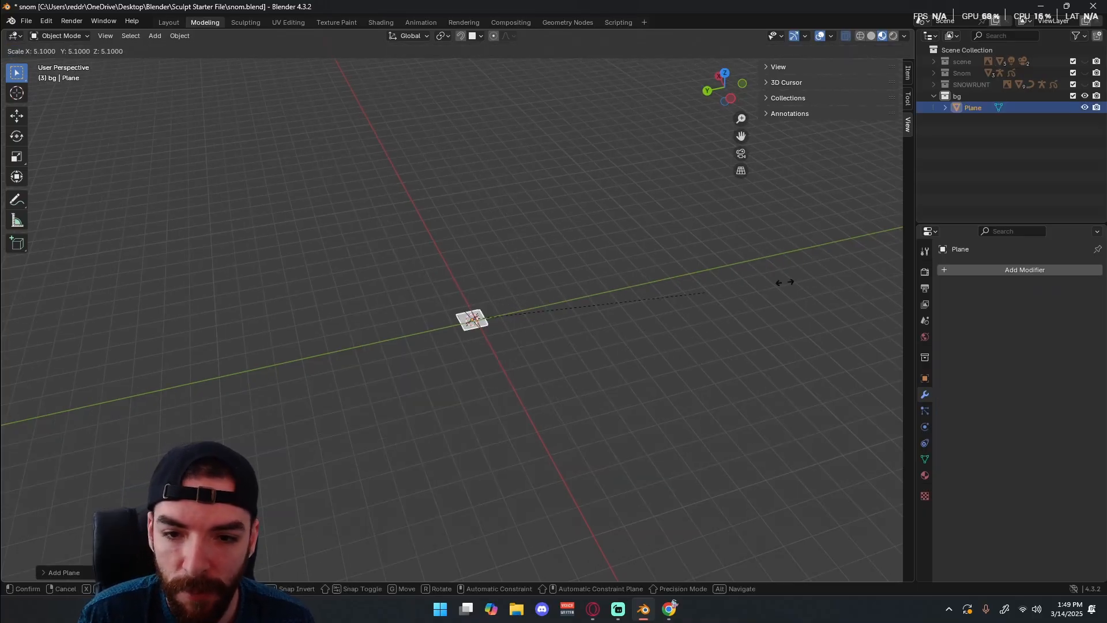
left_click(506, 207)
scroll(543, 346, "up", 3)
middle_click_drag(543, 346, 445, 251, "shift")
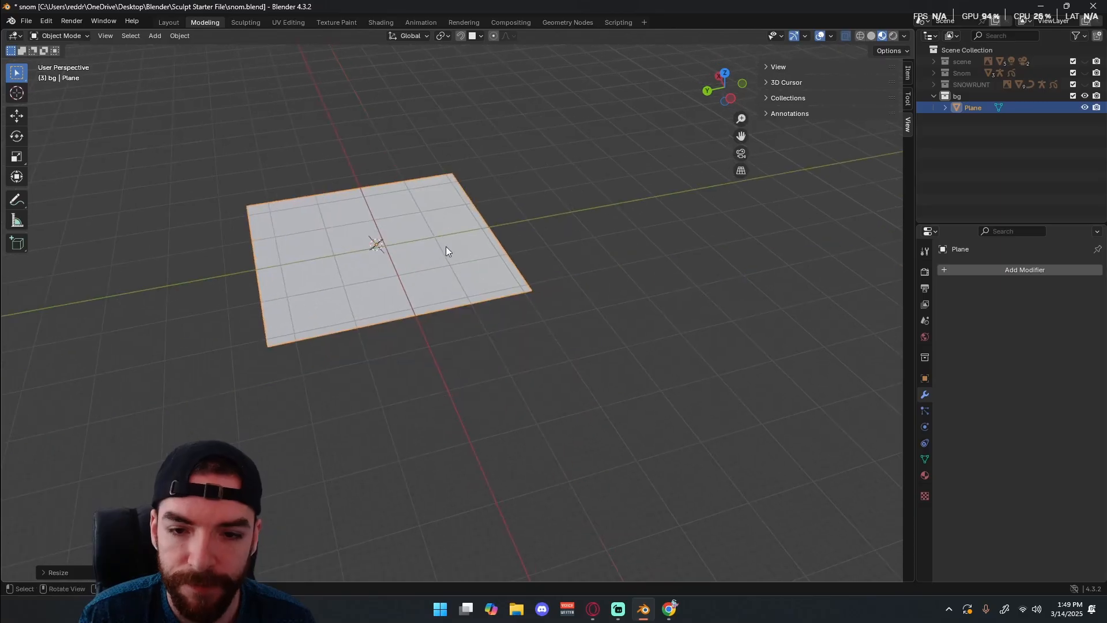
In Edit Mode from the front view, extrude the plane's positive-X edge upward about 34.9 m to form a wall.
key("KP_1")
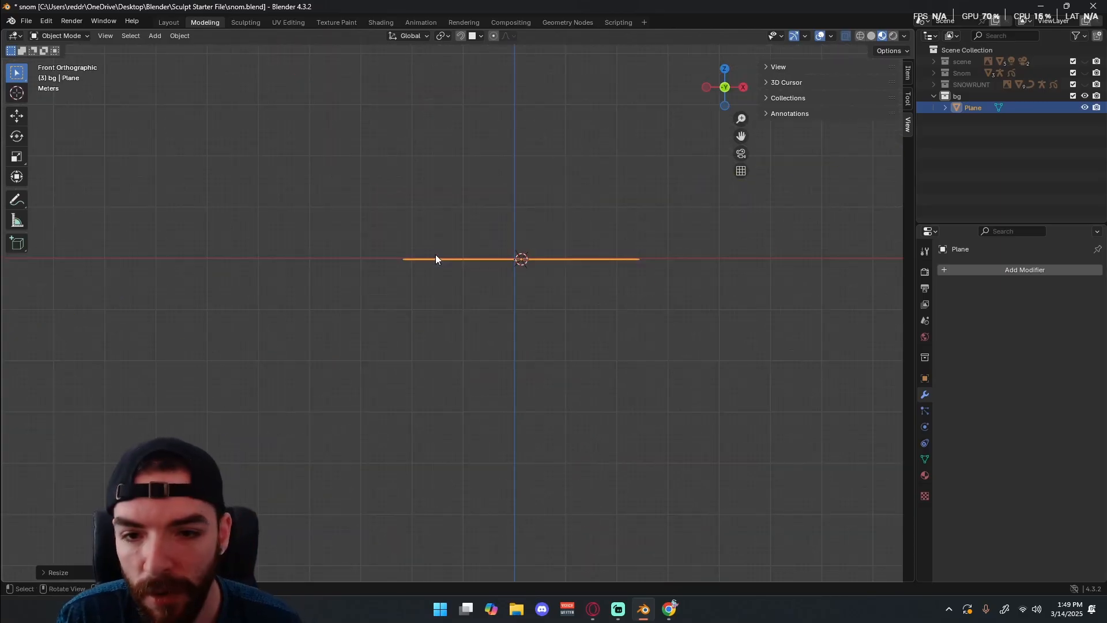
scroll(565, 230, "up", 2)
middle_click_drag(569, 229, 440, 306, "shift")
key("Tab")
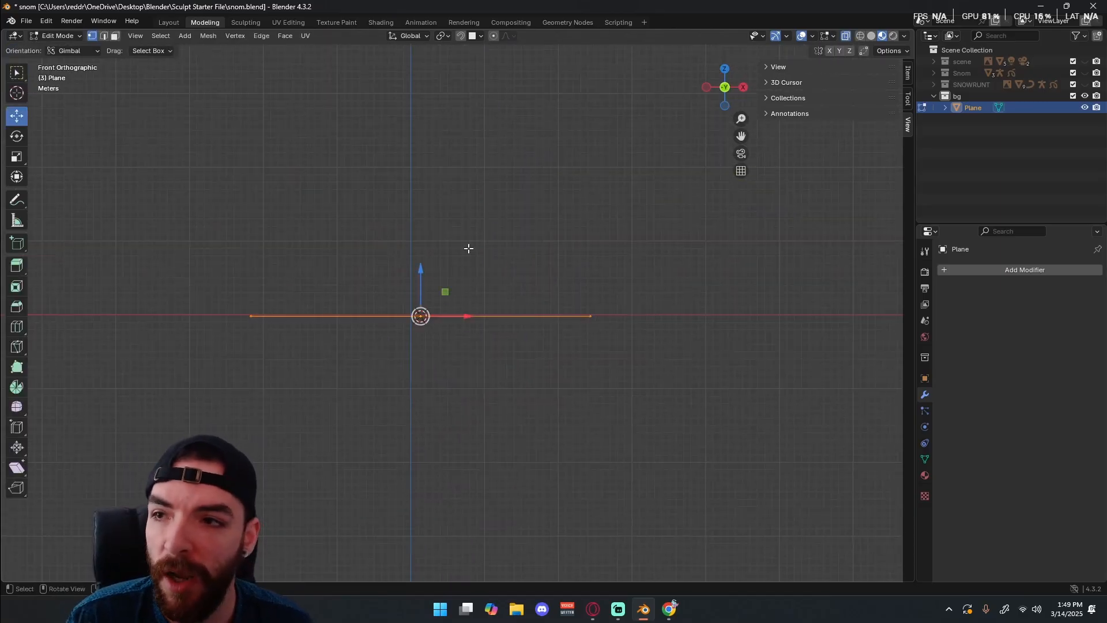
left_click(671, 317)
key("e")
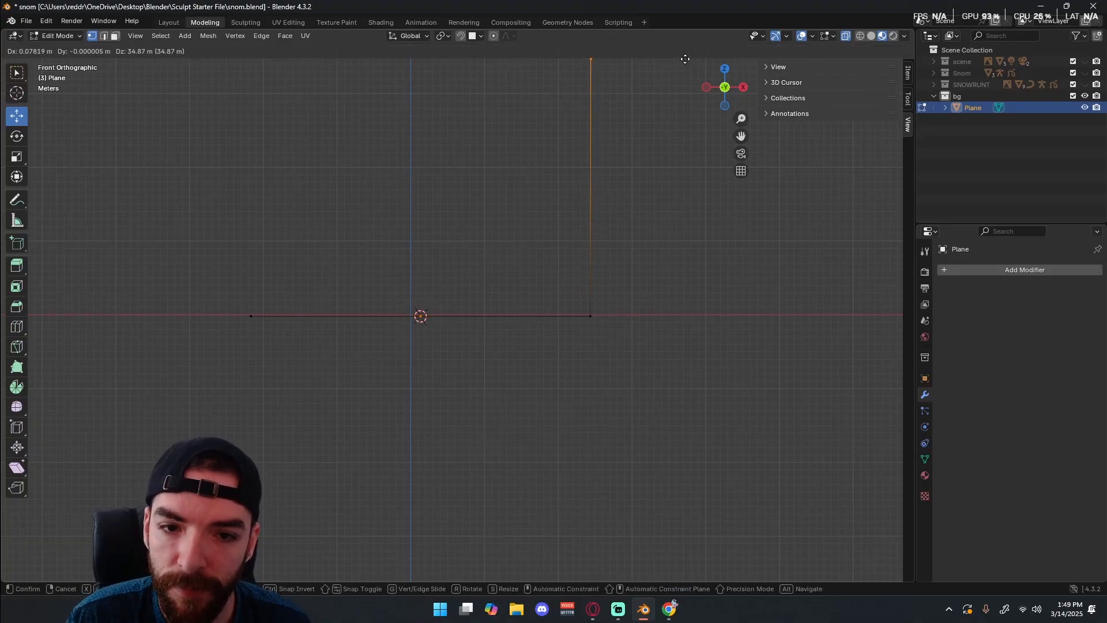
left_click(685, 58)
Raise the wall's top edge slightly along Z and return to Object Mode.
scroll(513, 225, "down", 3)
middle_click_drag(470, 252, 483, 326, "shift")
key("g")
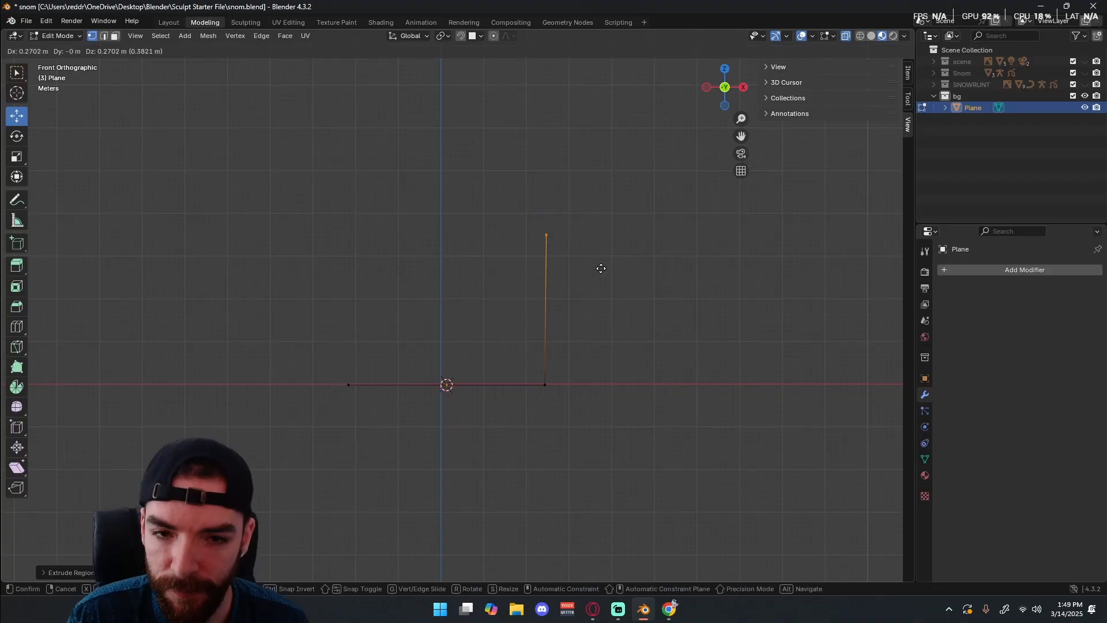
left_click(600, 257)
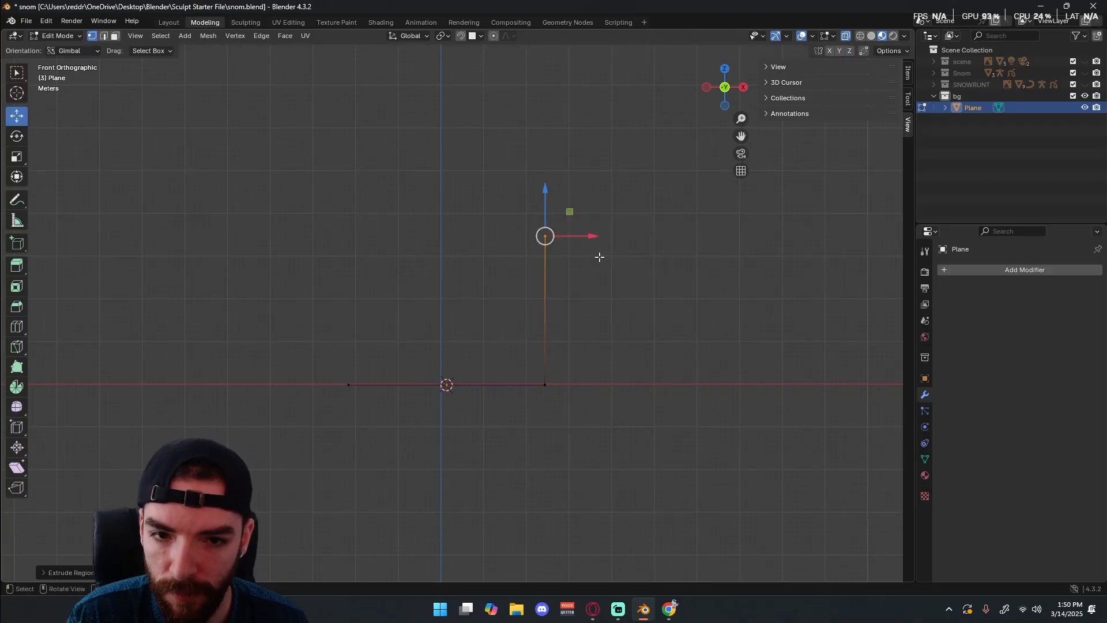
left_click_drag(545, 186, 544, 165)
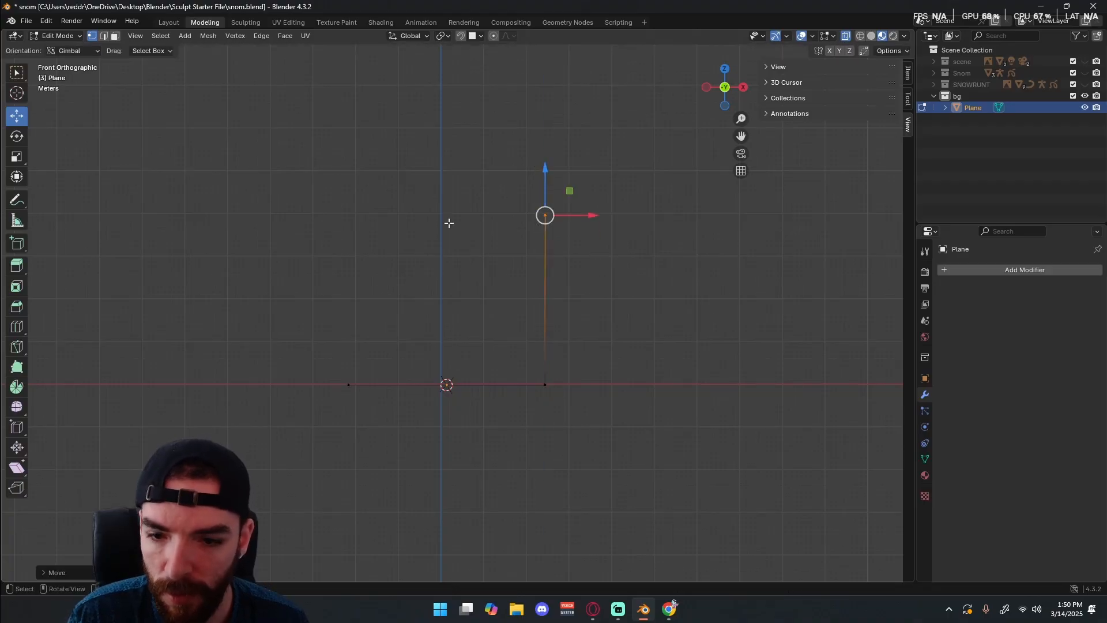
key("Tab")
middle_click_drag(368, 335, 601, 328)
key("KP_1")
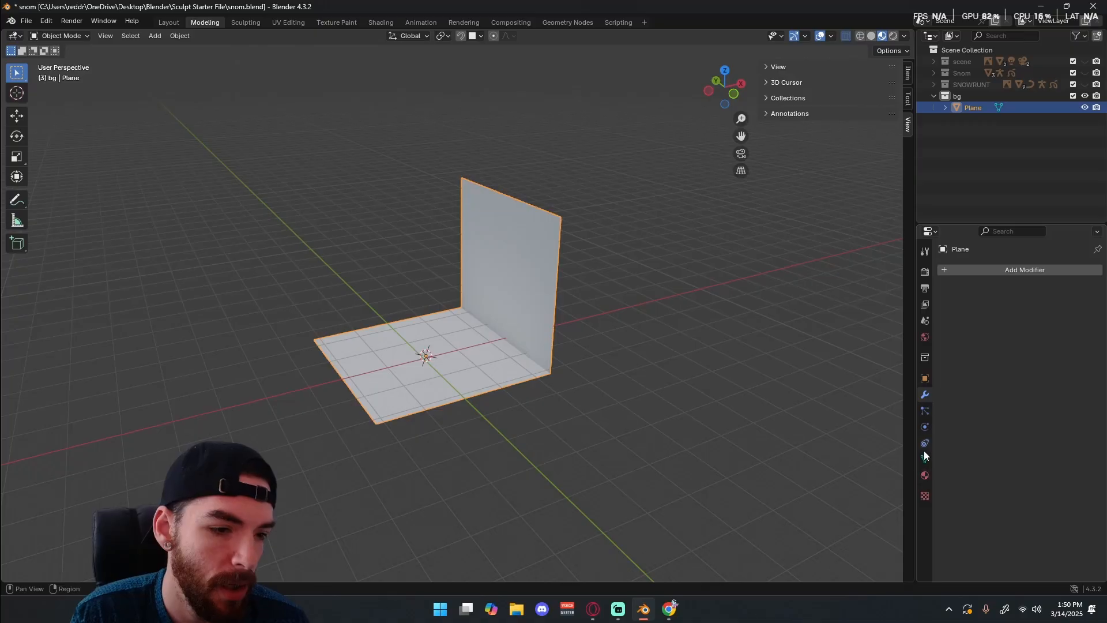
Assign the existing bg material to the plane.
left_click(926, 475)
left_click(952, 320)
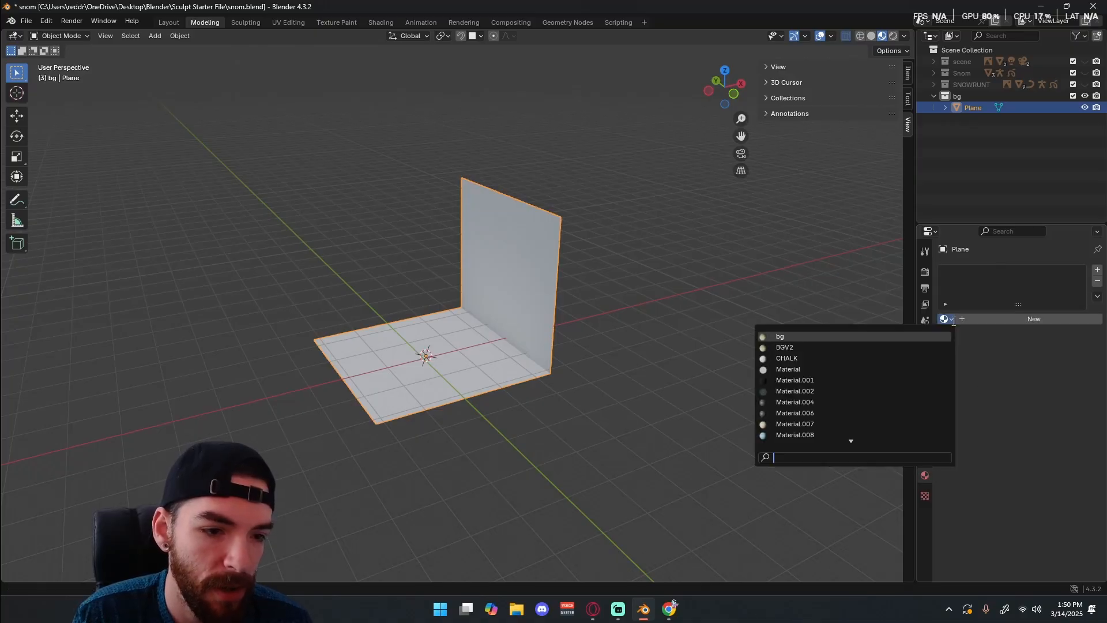
left_click(798, 339)
Try the BGV2 material on the plane, and switch back to the bg material.
left_click(949, 318)
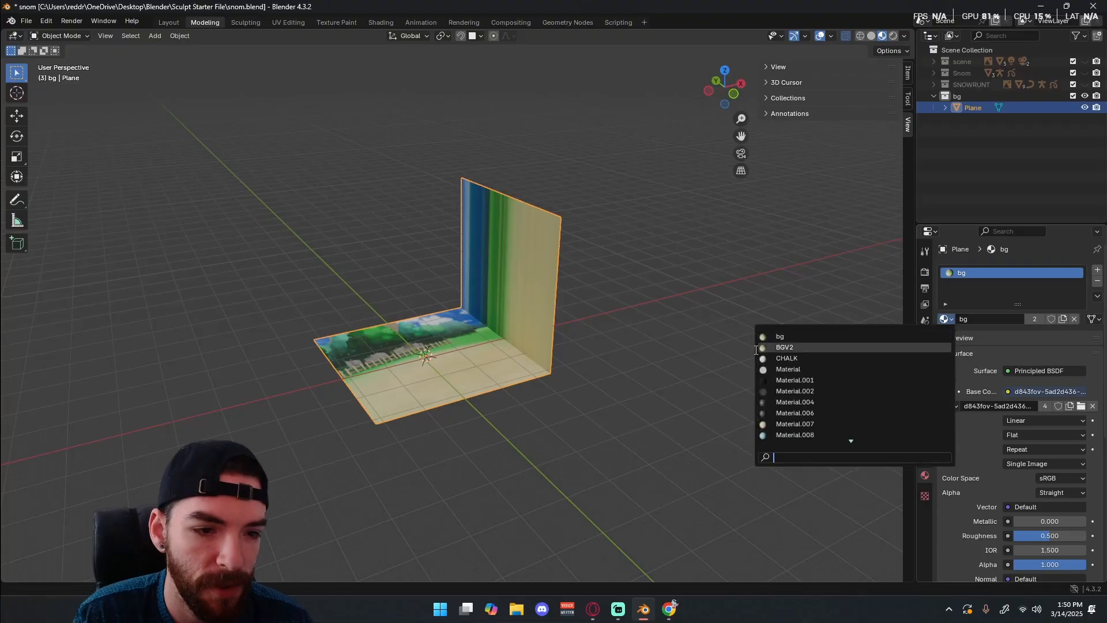
left_click(784, 347)
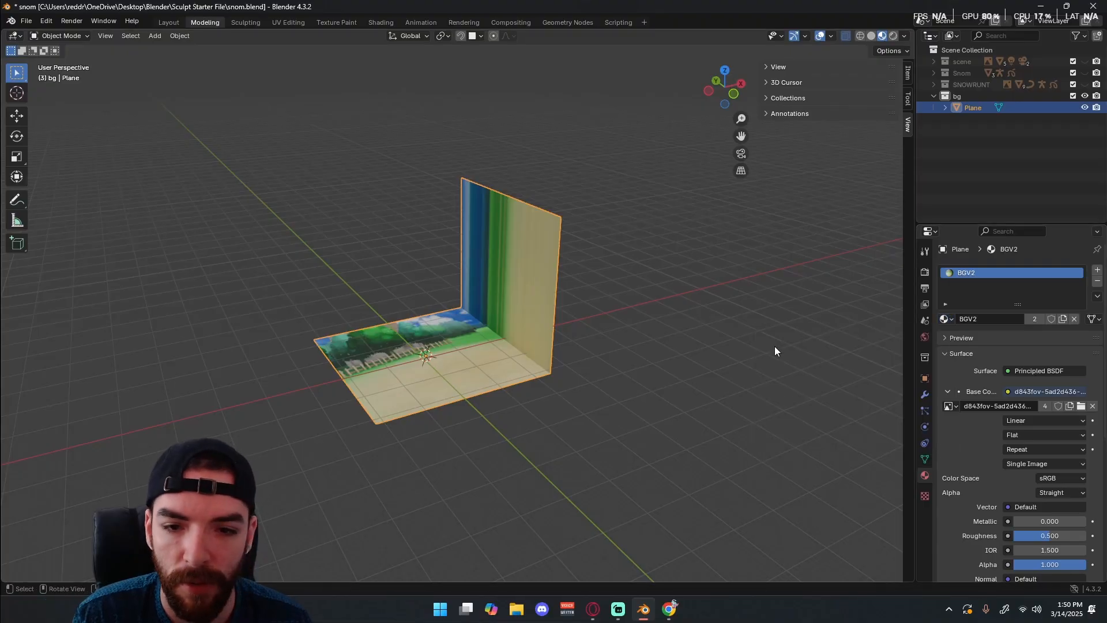
left_click(948, 319)
left_click(842, 340)
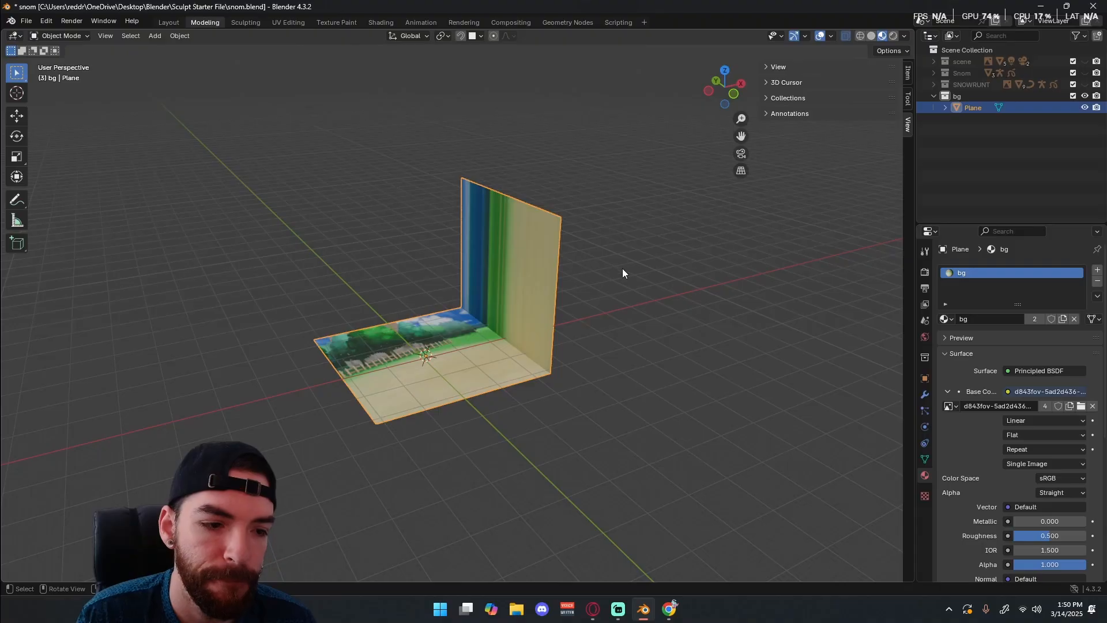
middle_click_drag(625, 281, 580, 304)
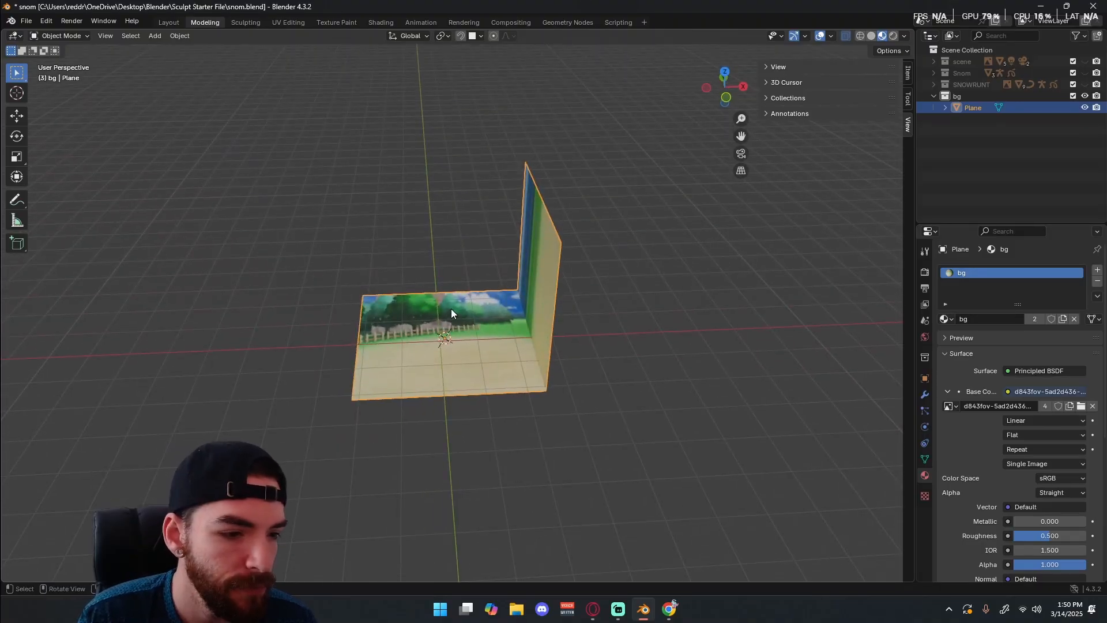
left_click(946, 318)
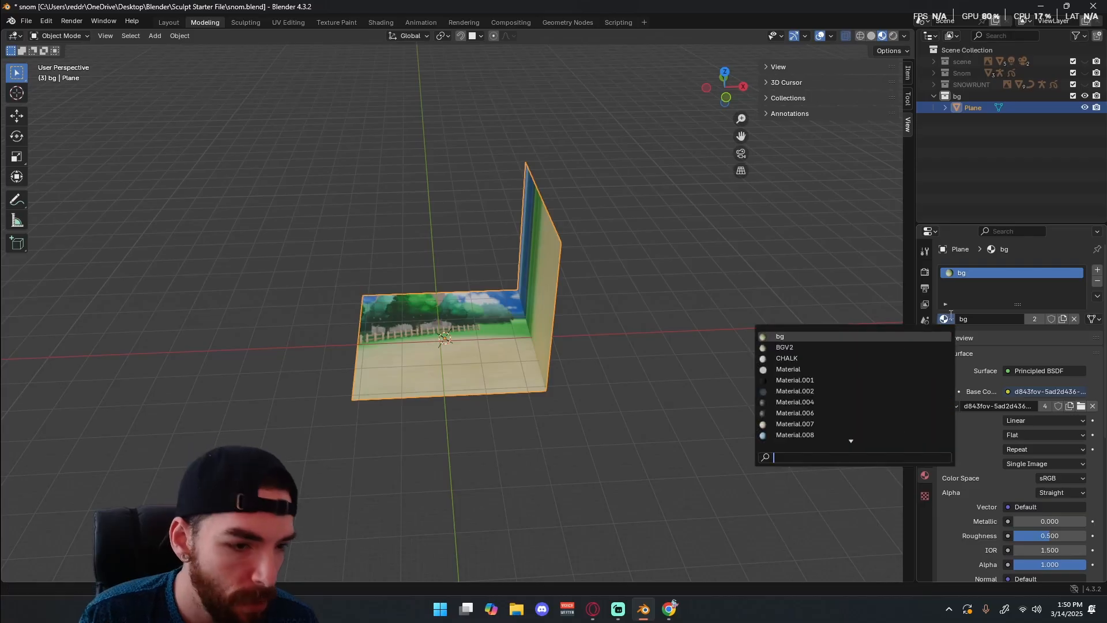
Switch to the UV Editing workspace and display the plane's full UV layout over the background image in Edit Mode.
left_click(288, 22)
middle_click_drag(520, 380, 596, 257)
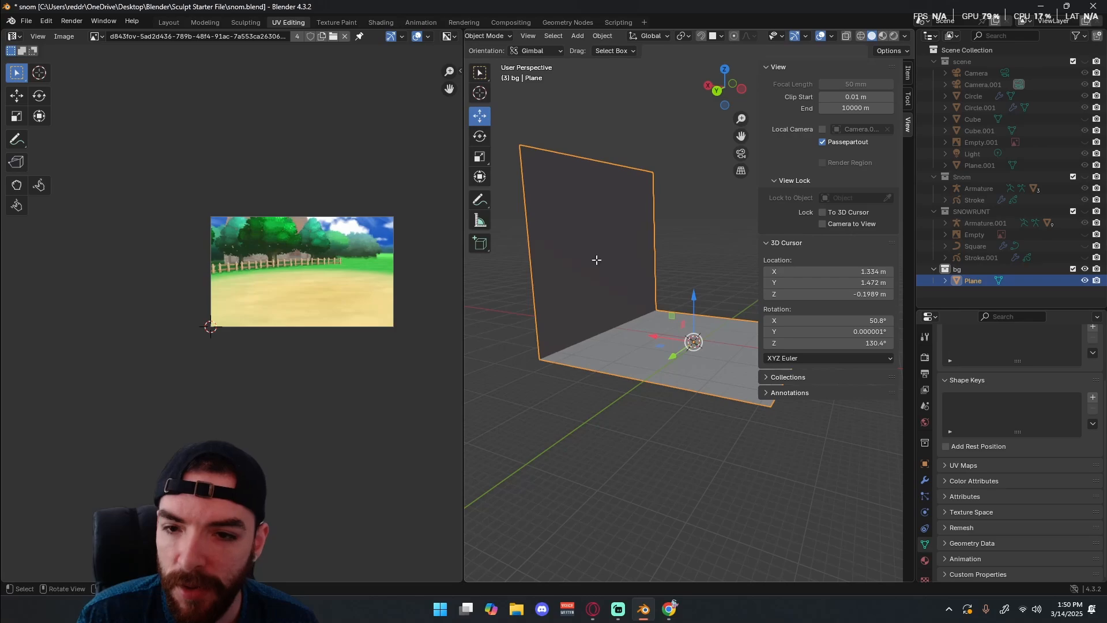
key("Tab")
key("a")
scroll(275, 302, "up", 4)
scroll(309, 232, "down", 3)
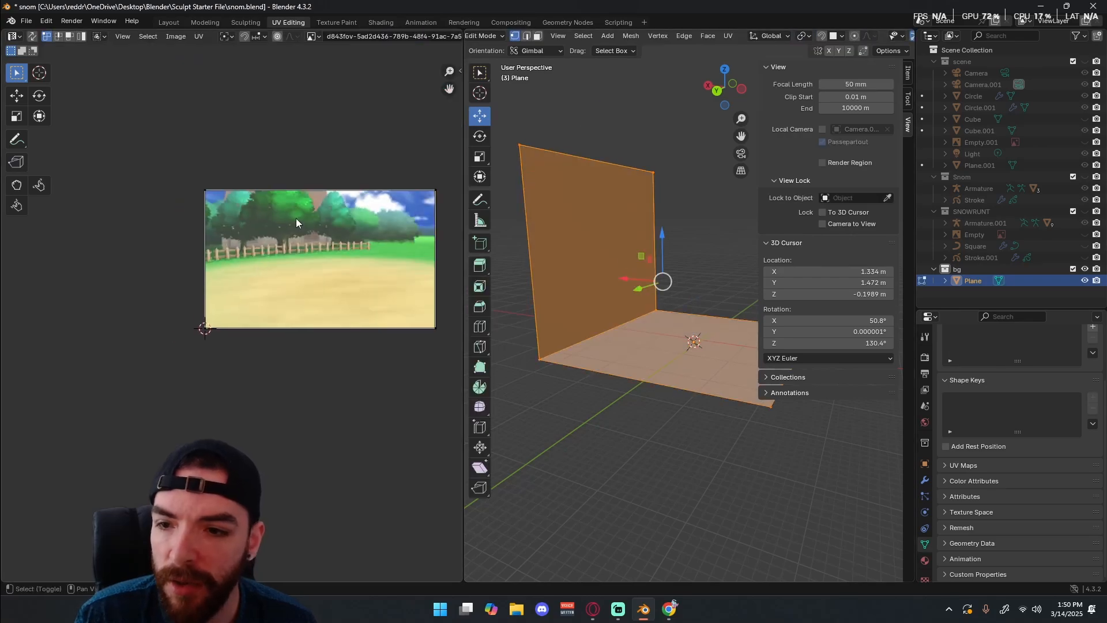
middle_click_drag(309, 231, 196, 225)
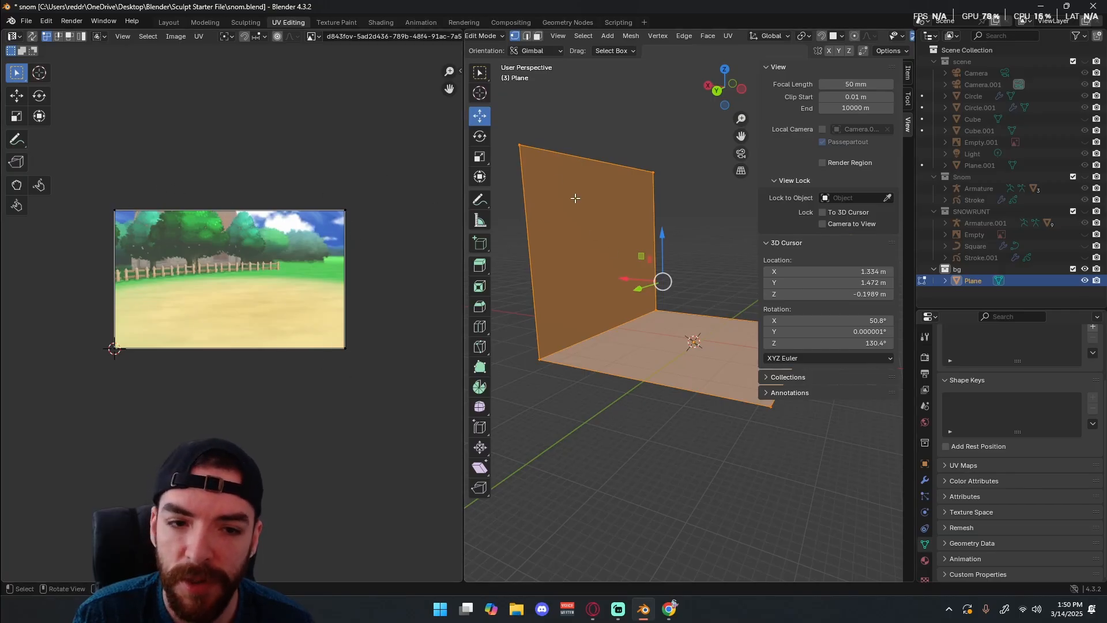
Check the UVs of the wall's top and base corner vertices, and reselect the whole mesh.
left_click(520, 146)
left_click(653, 172, "shift")
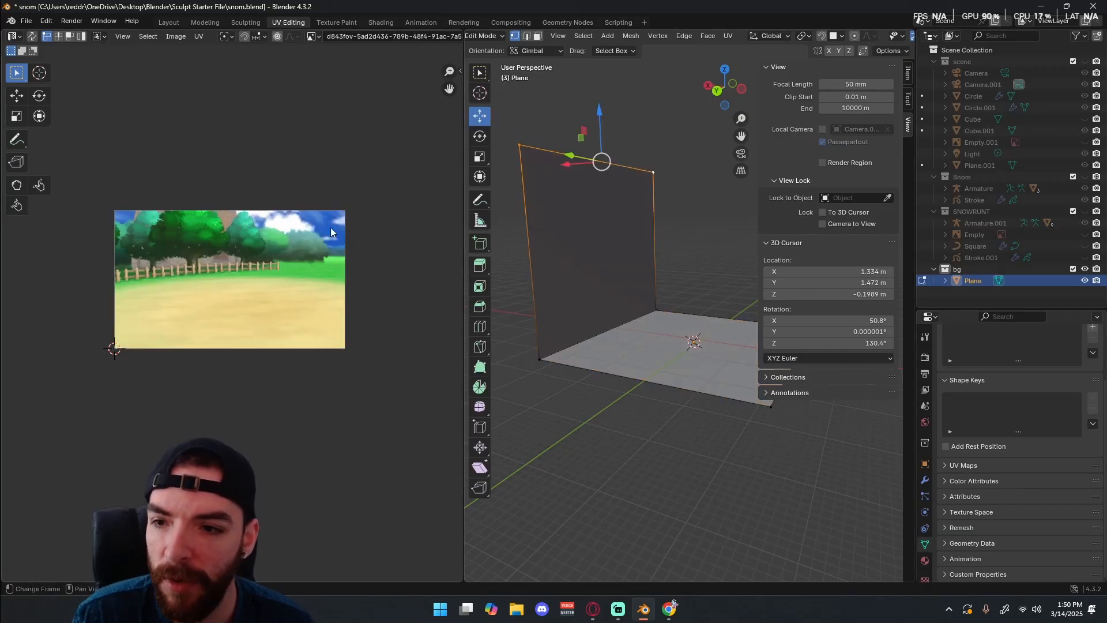
left_click_drag(364, 176, 73, 358)
left_click(539, 359)
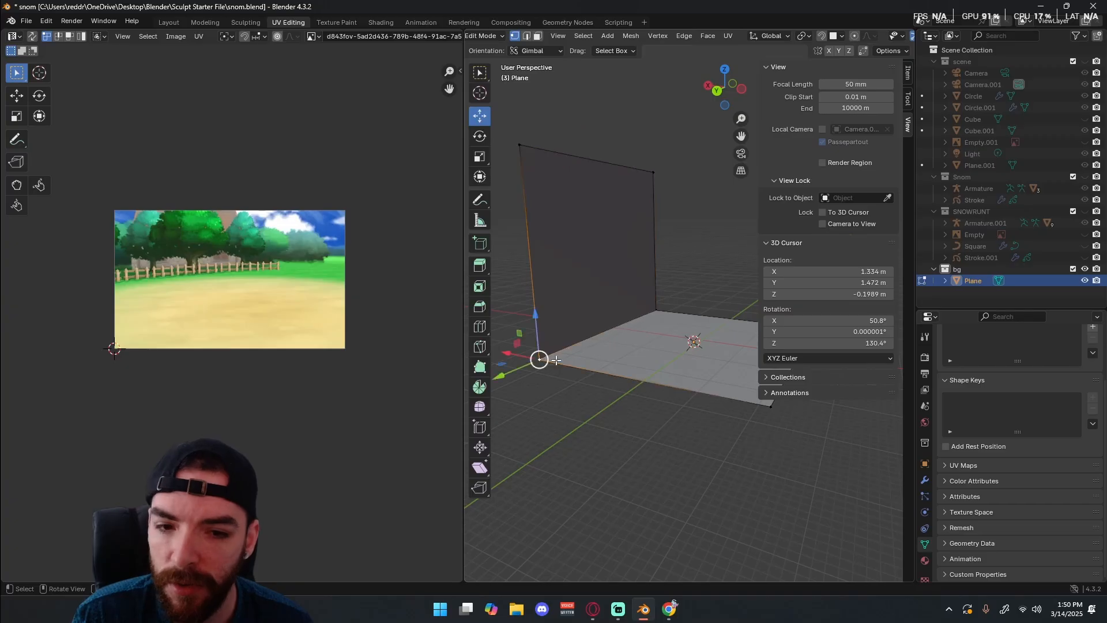
left_click(669, 316, "shift")
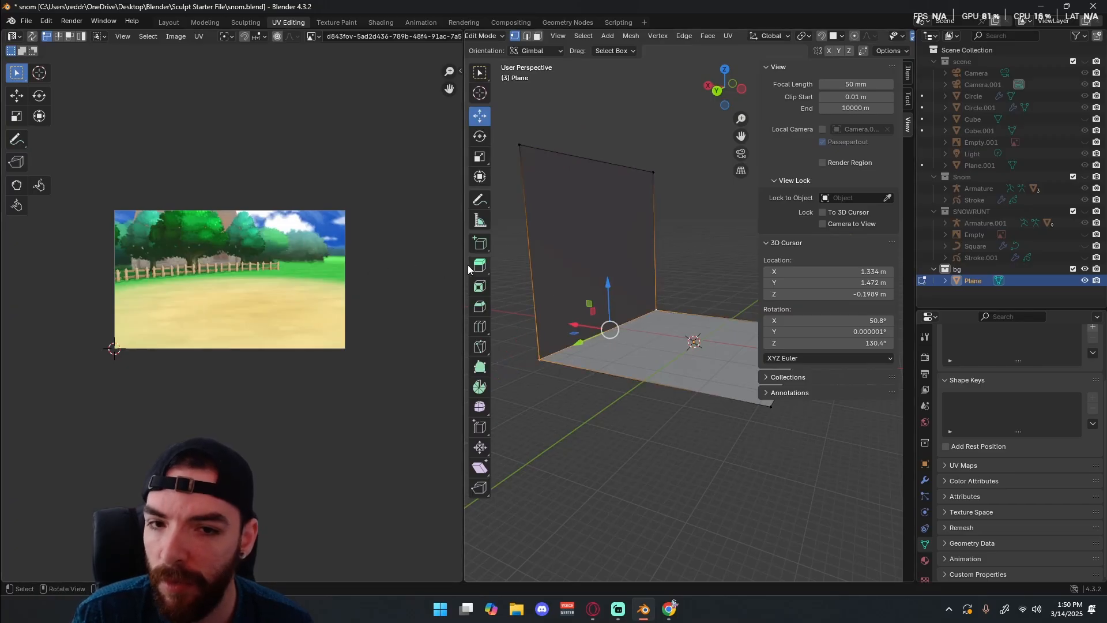
key("a")
Move the upper-right UV vertex straight down along the image's edge into the sandy ground area.
left_click_drag(367, 194, 314, 220)
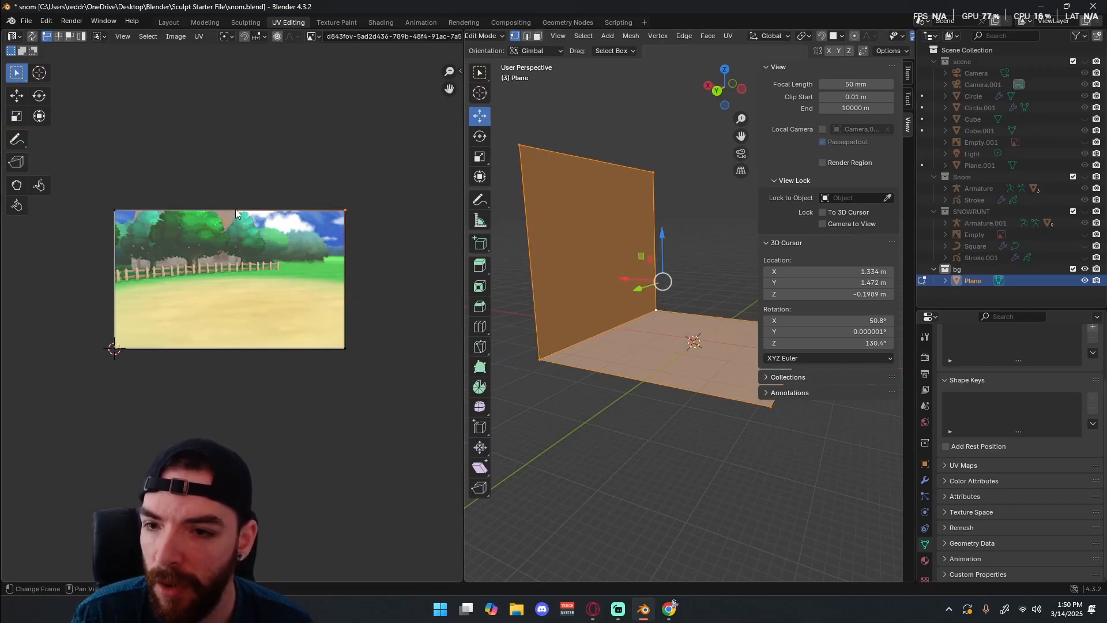
key("g")
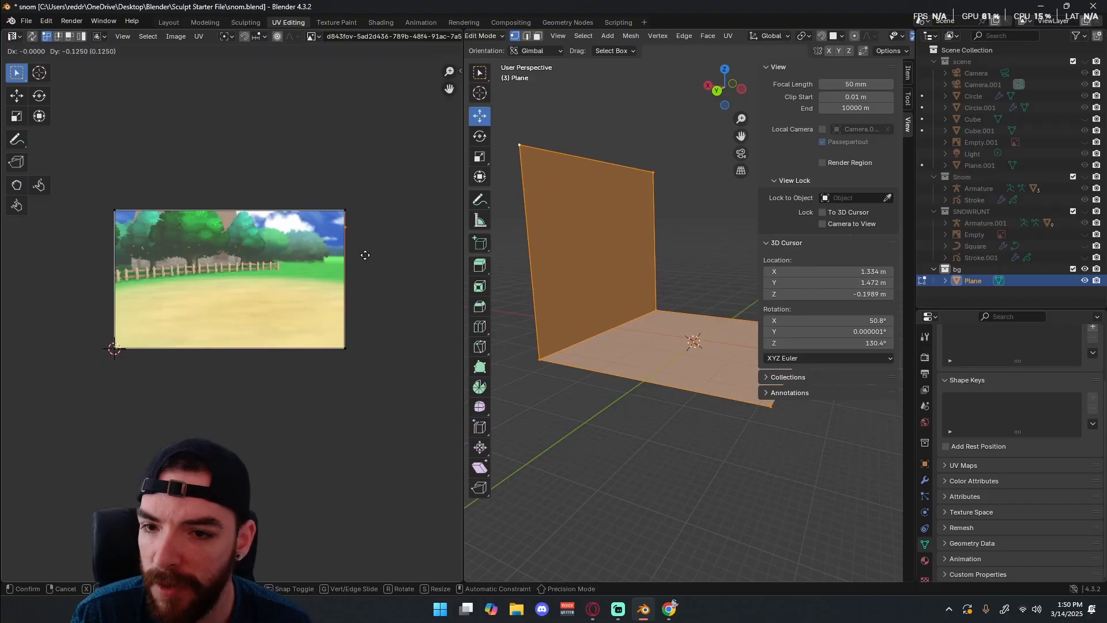
left_click(371, 309)
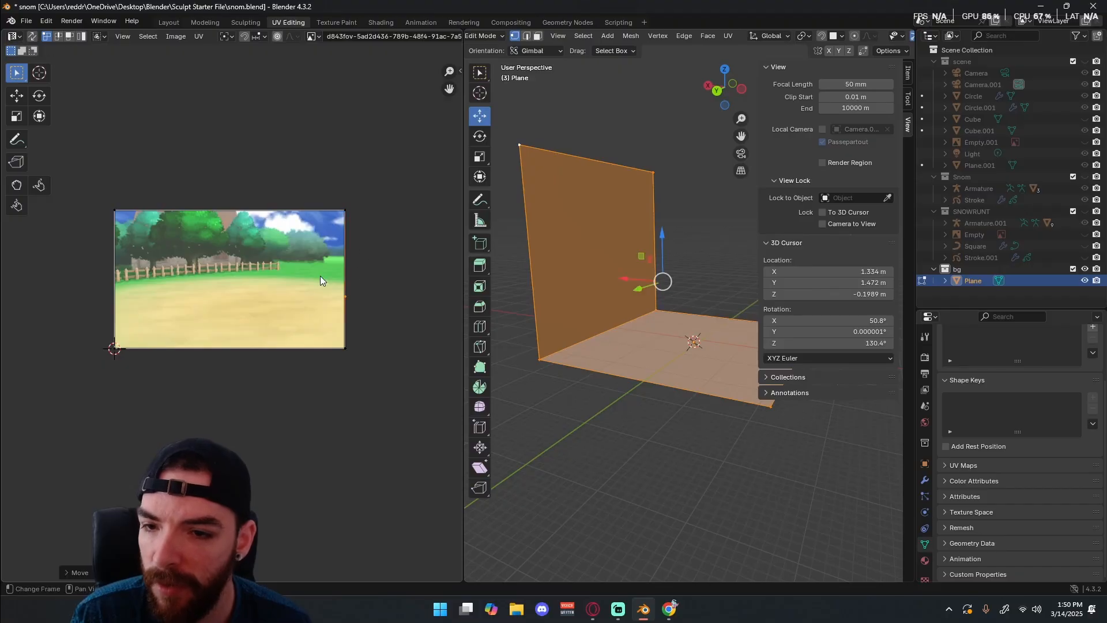
left_click(116, 215)
key("g")
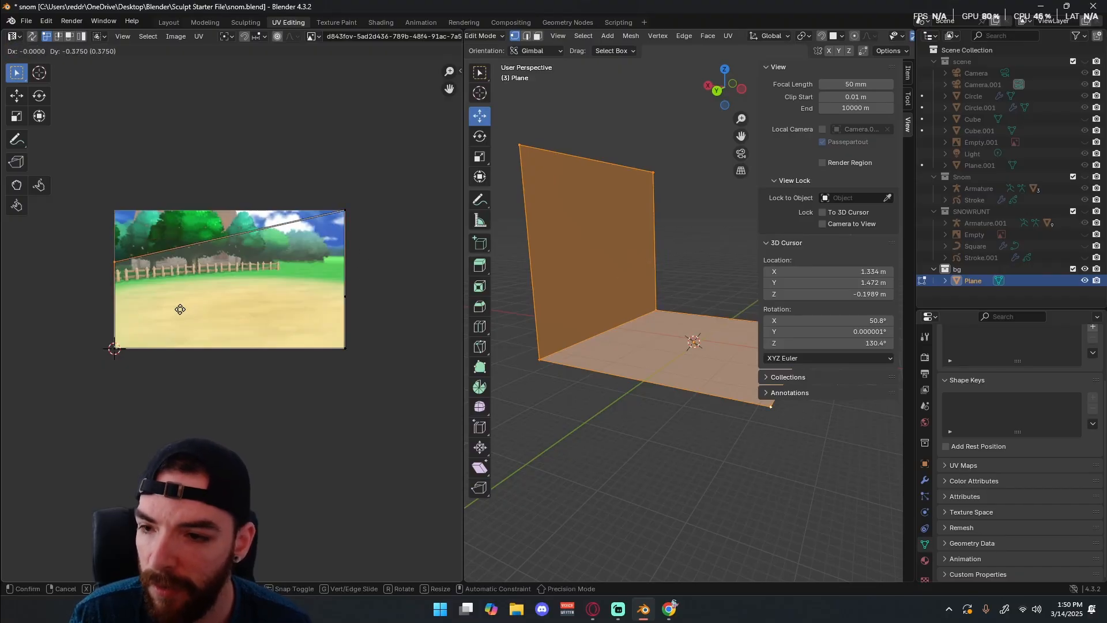
key("Escape")
left_click(114, 352)
key("g")
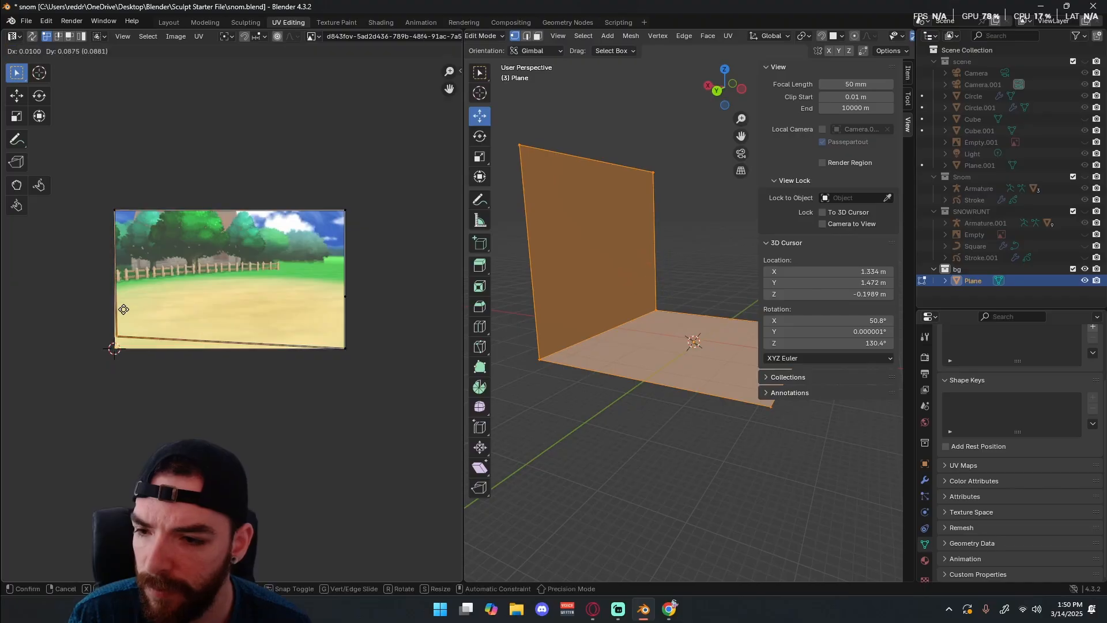
right_click(123, 294)
Spread the stacked UV vertices at the image's lower-right corner apart along its right edge, up towards the grass line.
left_click(349, 347)
key("g")
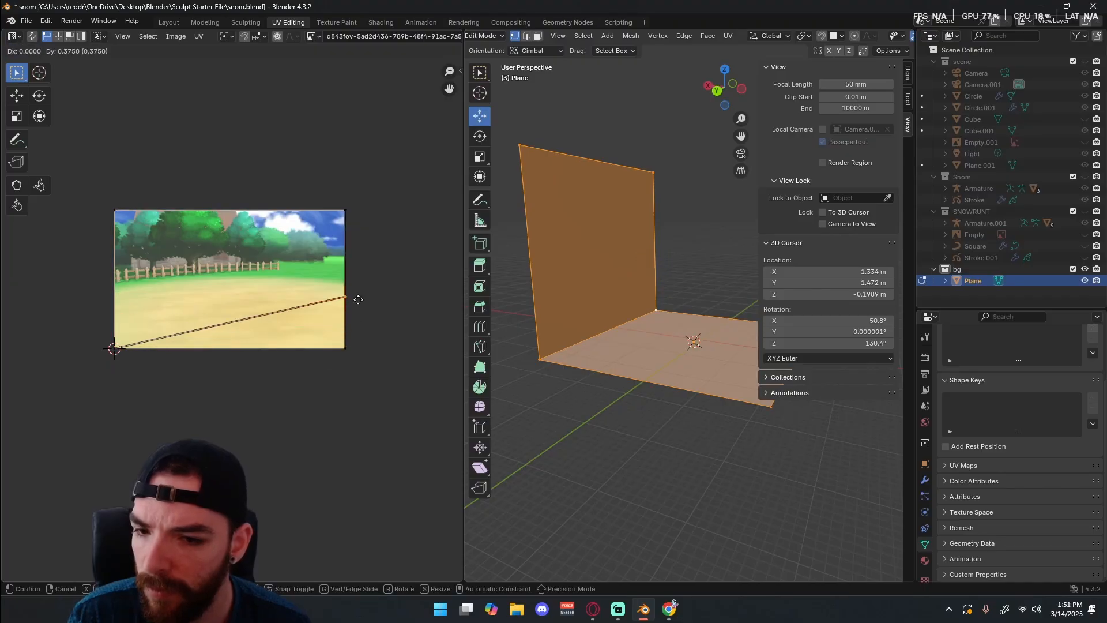
left_click(354, 333)
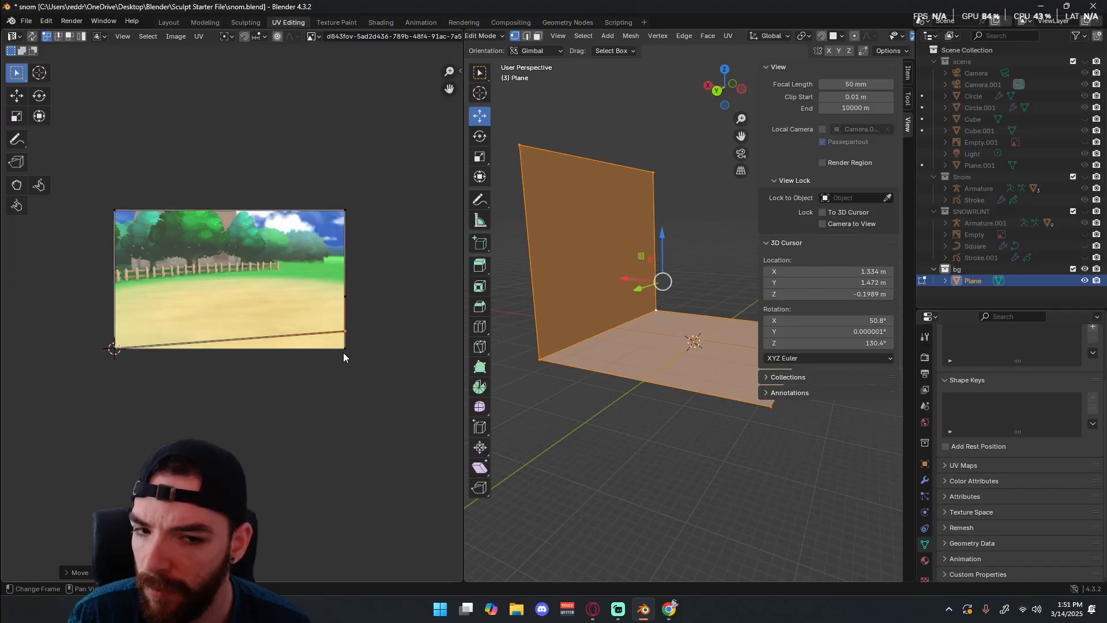
key("g")
left_click(349, 308, "ctrl")
left_click(347, 331)
key("g")
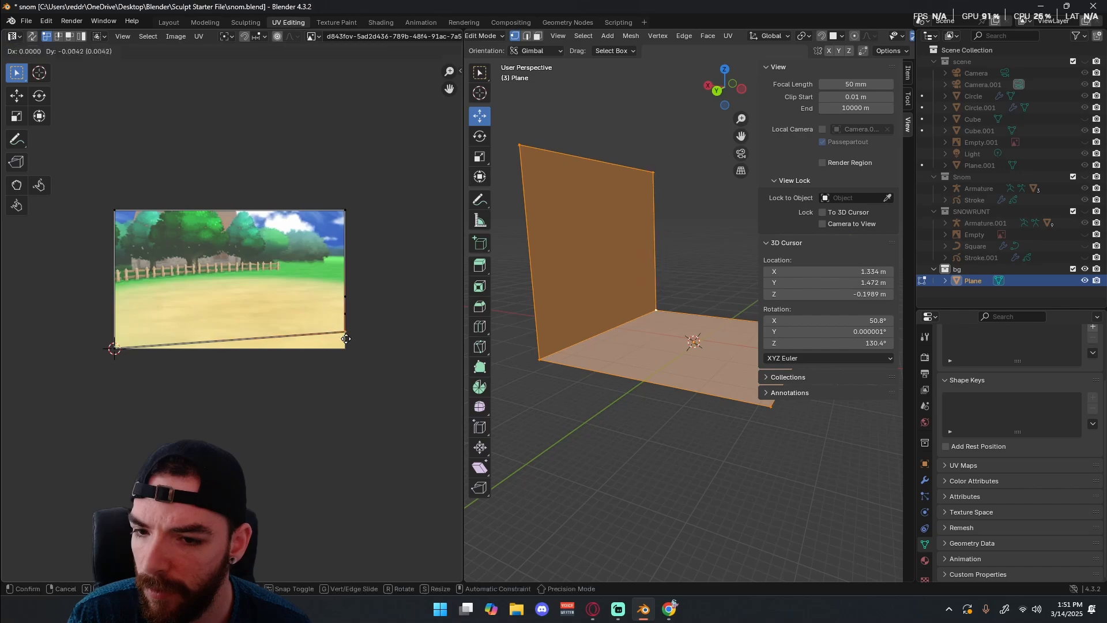
left_click(342, 351, "ctrl")
left_click(344, 293)
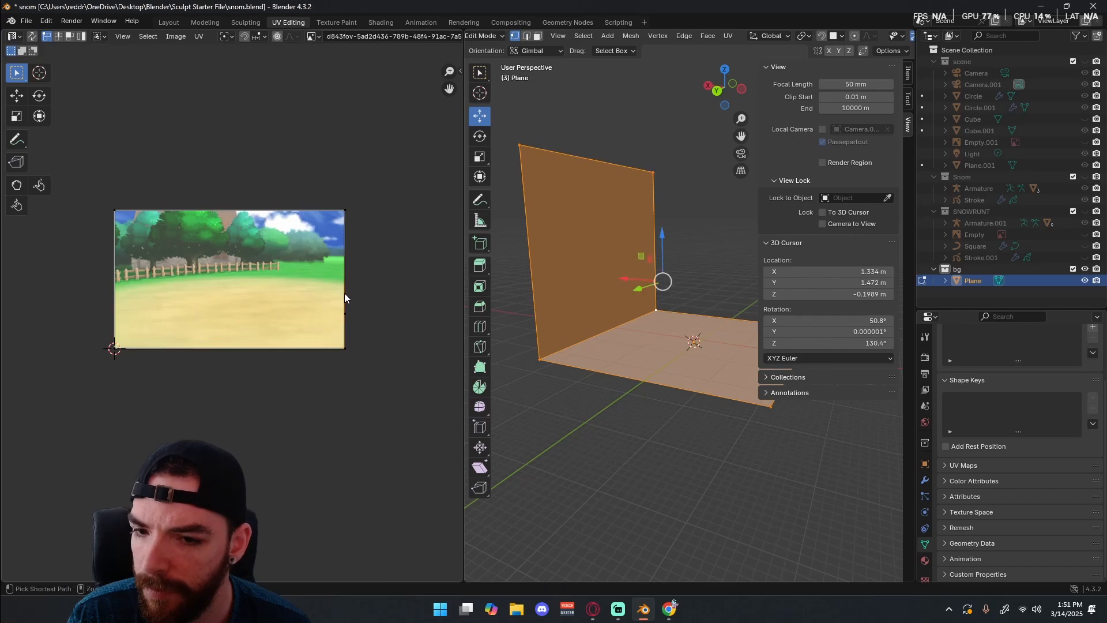
key("g")
left_click(350, 265, "ctrl")
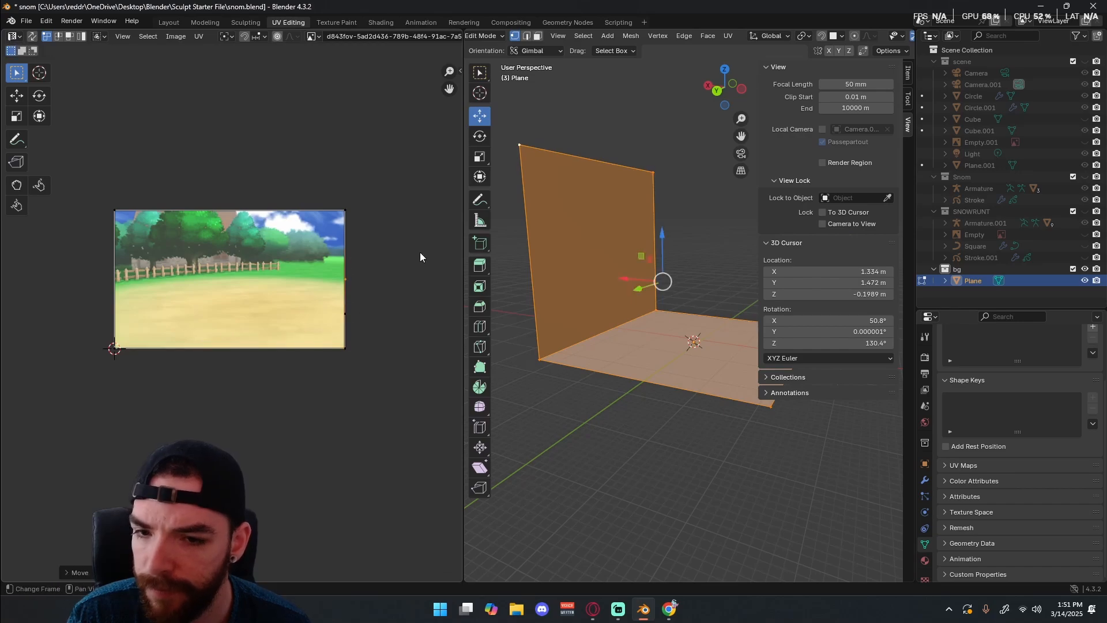
Move the outer right-hand UV vertices onto the background image's upper-right and lower-right corners.
key("g")
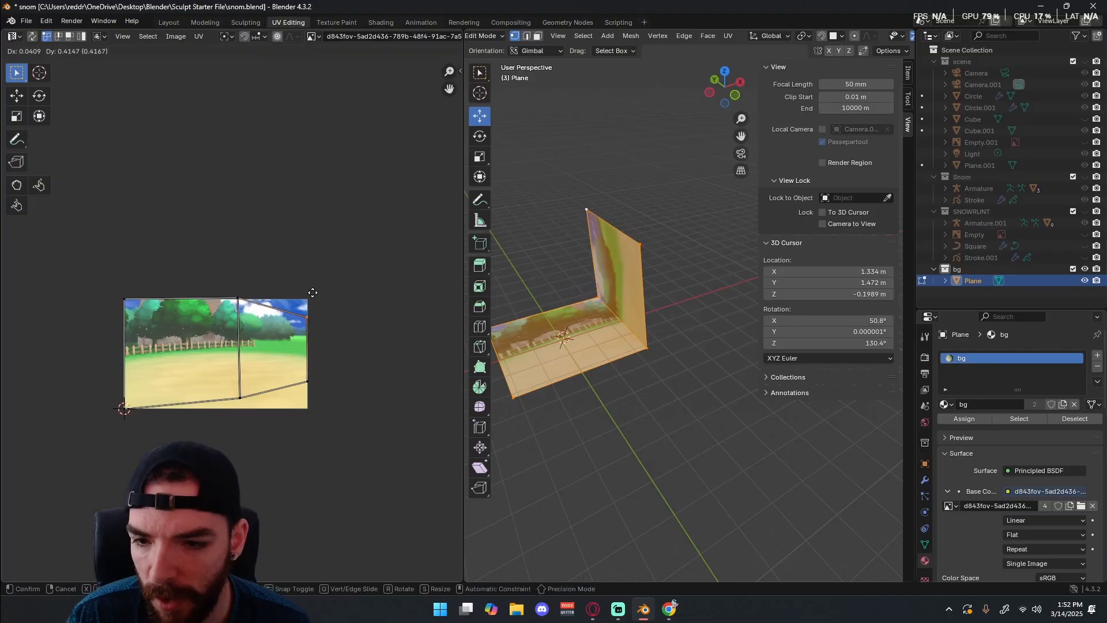
left_click(315, 276)
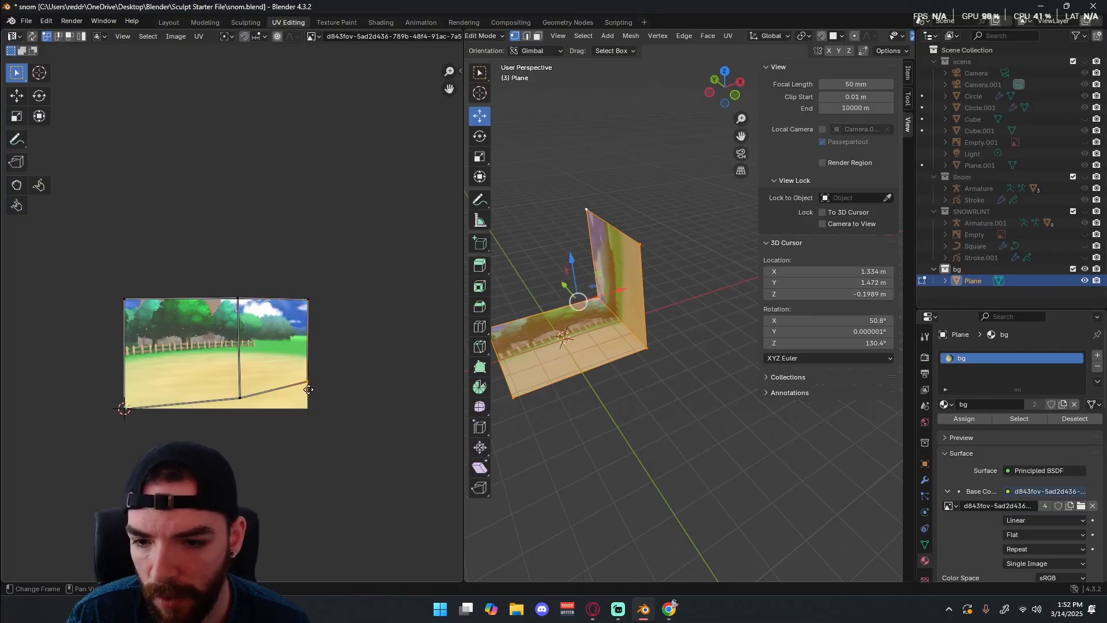
left_click(311, 386)
key("g")
left_click(310, 411)
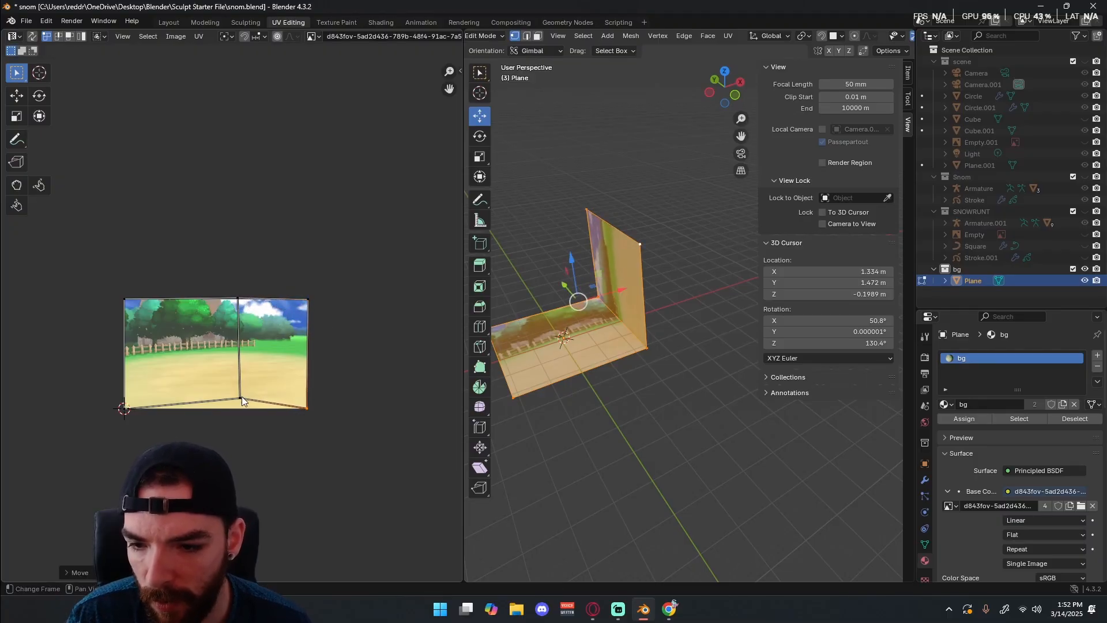
Move the lower vertex of the dividing UV edge down to the image's bottom border so the edge stands vertical.
left_click(240, 398)
key("g")
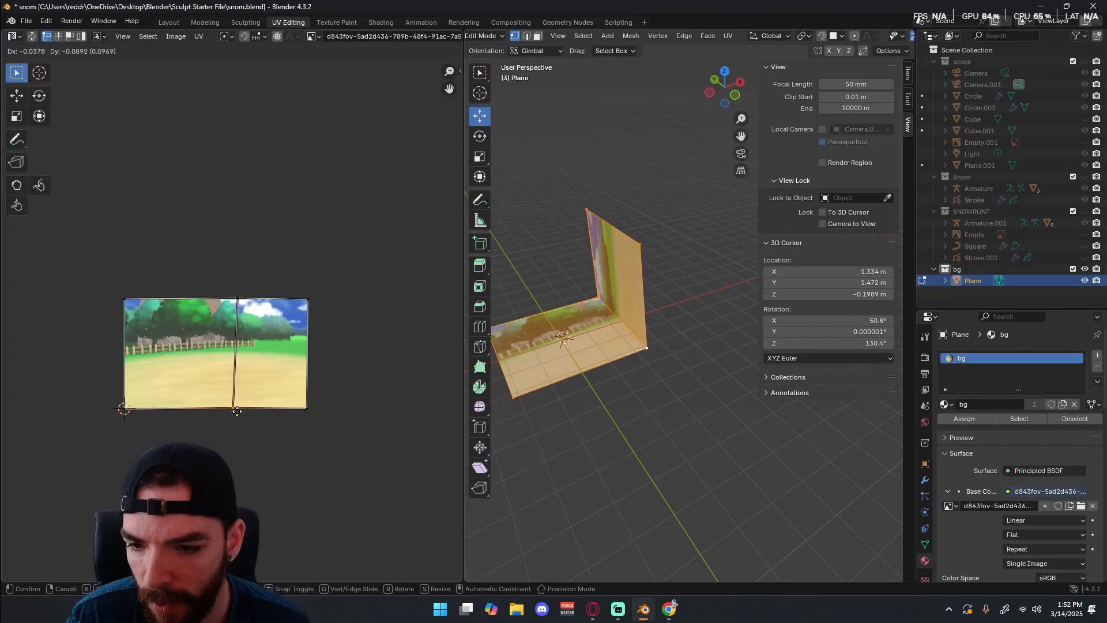
left_click(242, 411)
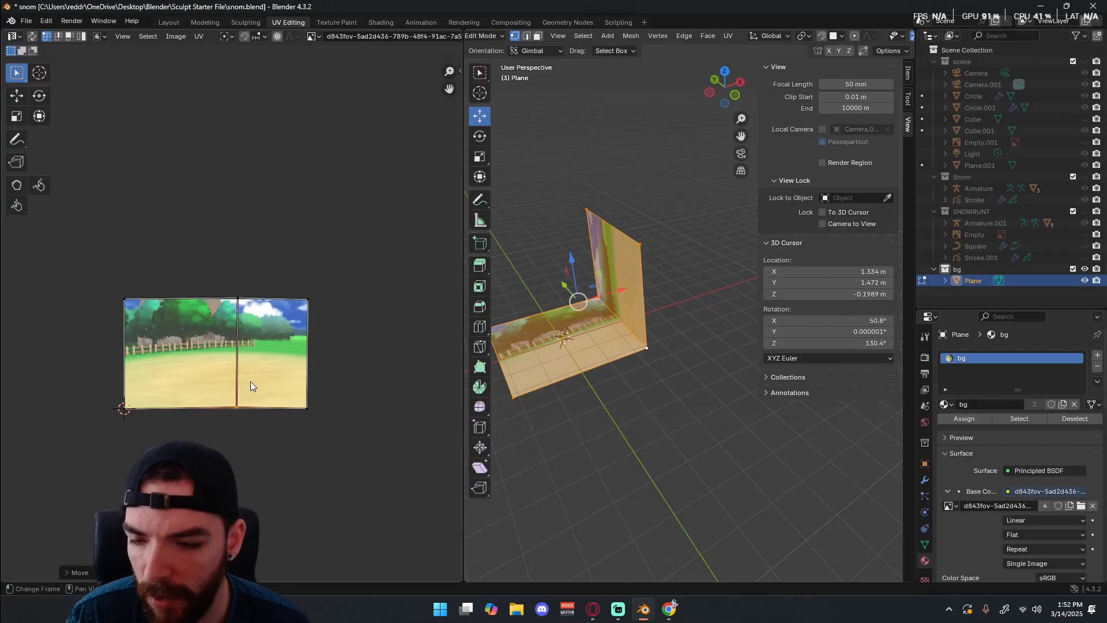
Select the whole UV layout and rotate it a quarter turn clockwise over the image.
middle_click_drag(201, 374, 279, 345)
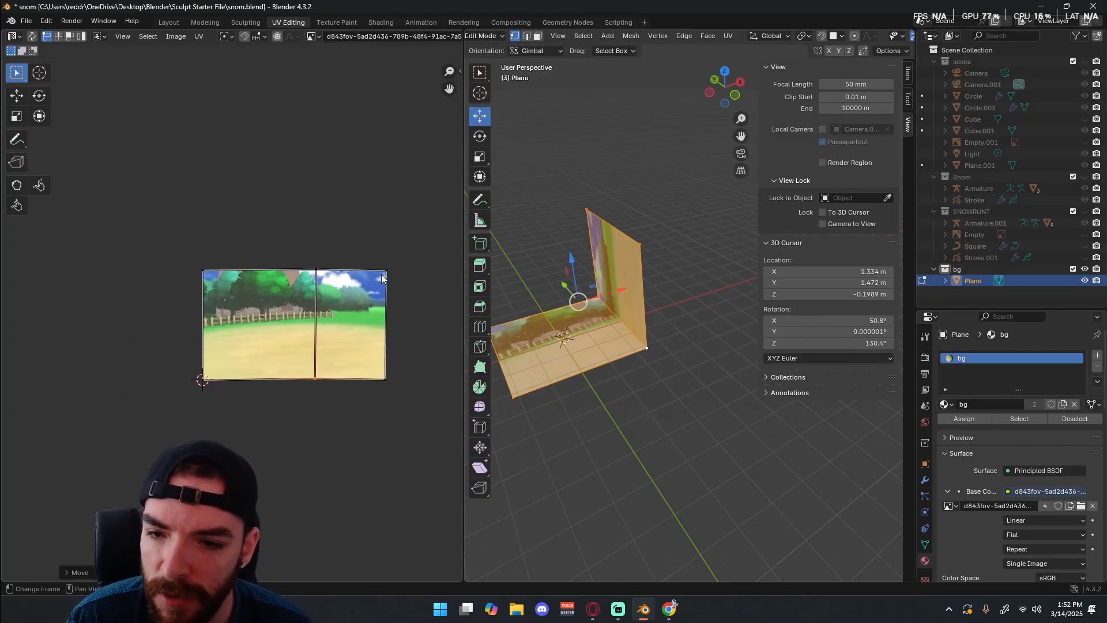
left_click_drag(417, 216, 211, 398)
key("s")
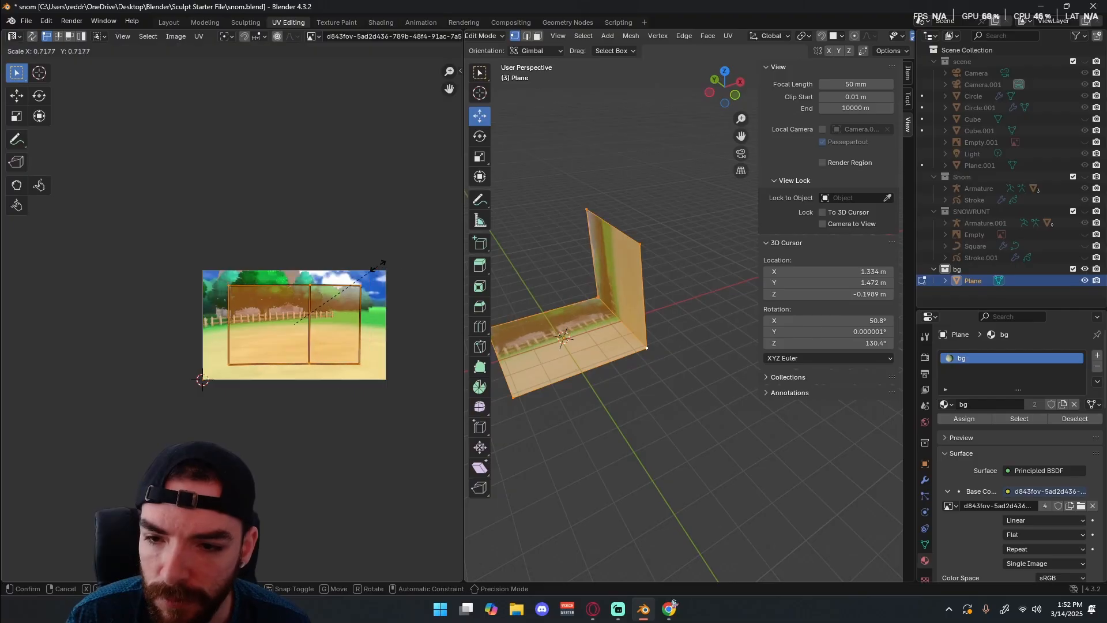
right_click(382, 265)
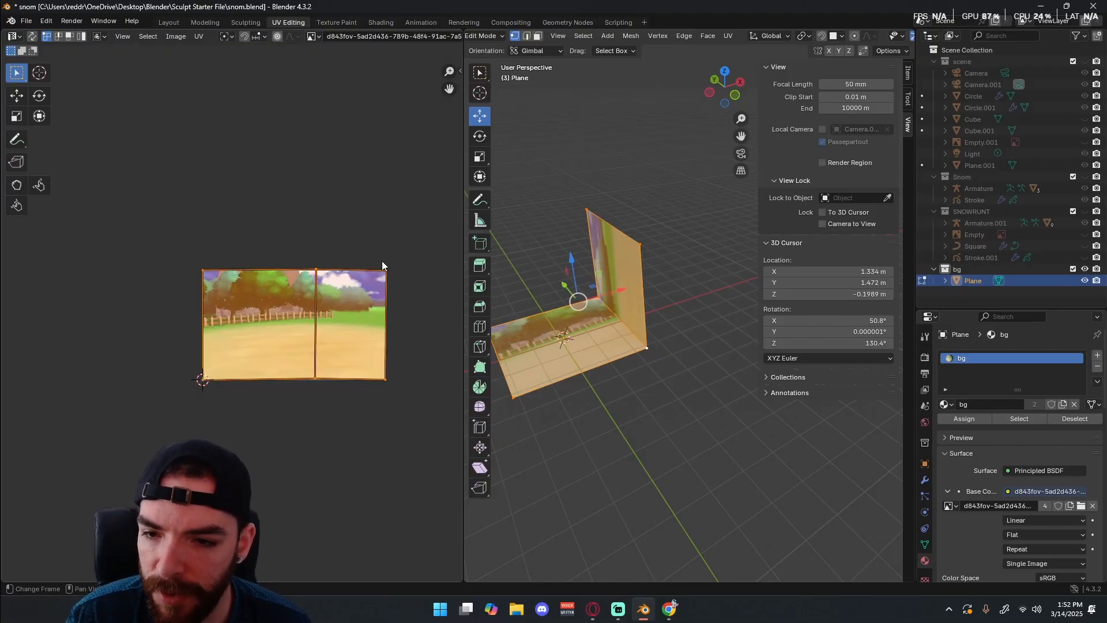
key("r")
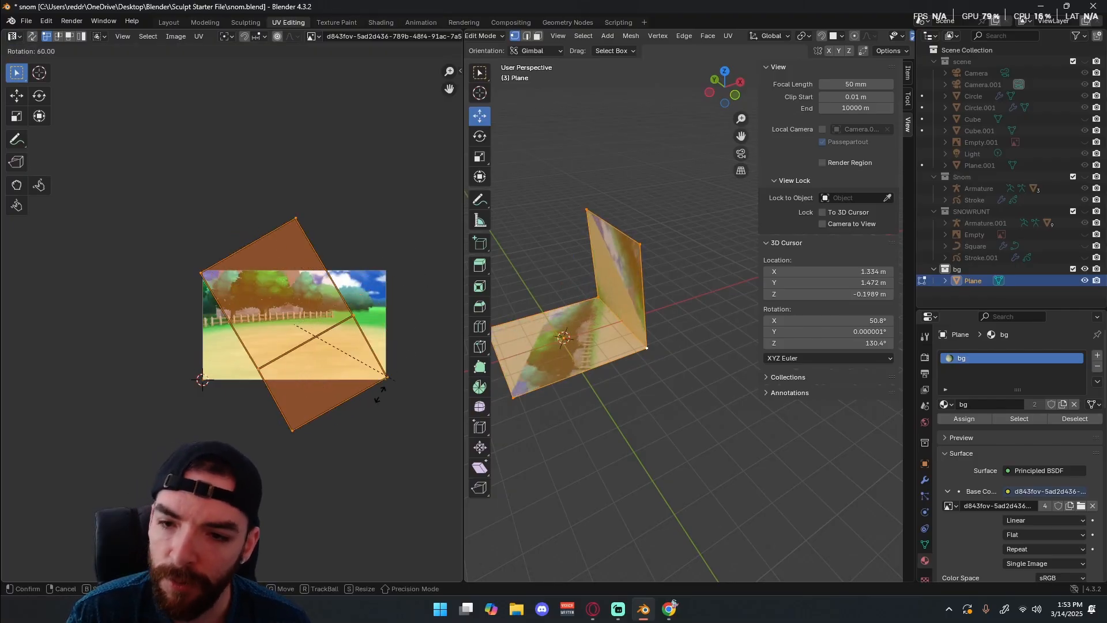
left_click(351, 412)
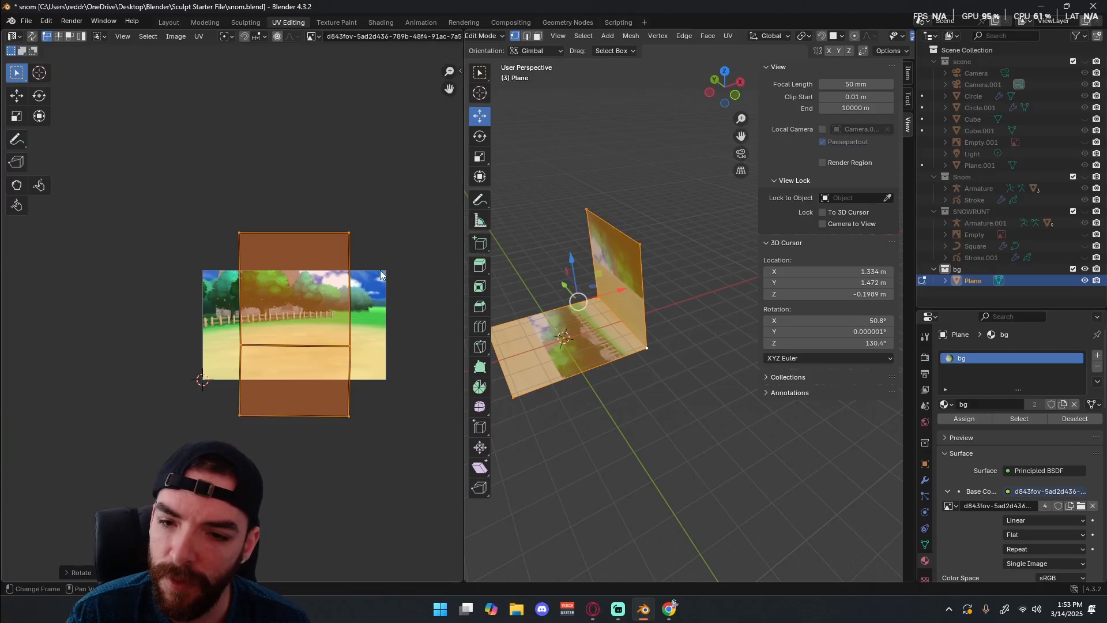
left_click_drag(358, 192, 315, 438)
key("s")
right_click(398, 296)
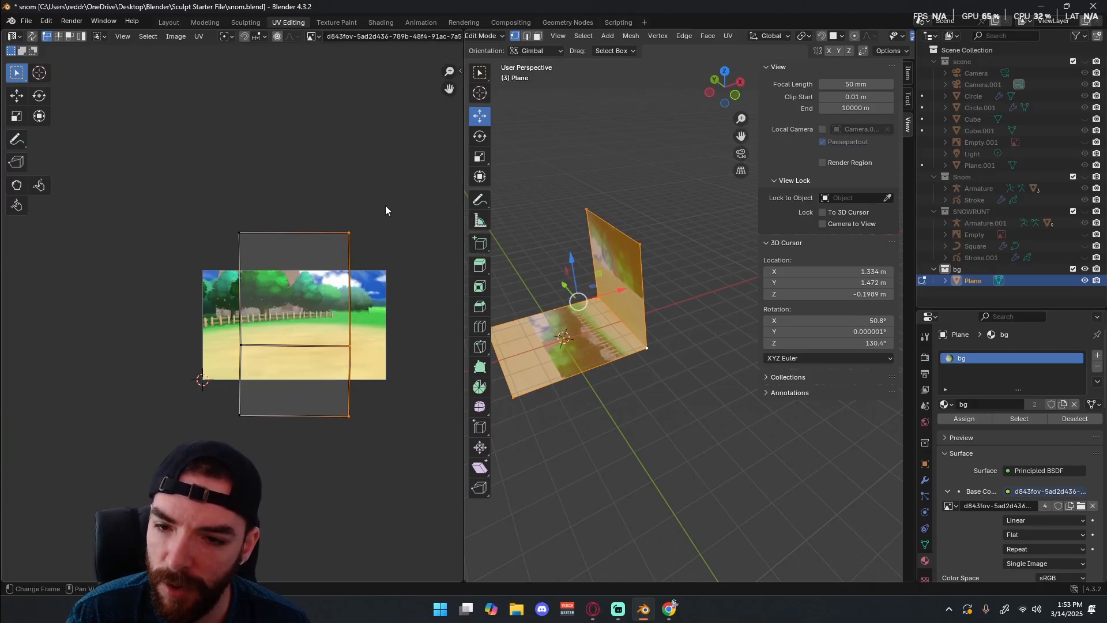
Scale the whole UV layout to about 0.6 so it fits the image height, and rotate it 180 degrees.
left_click_drag(397, 194, 196, 423)
key("s")
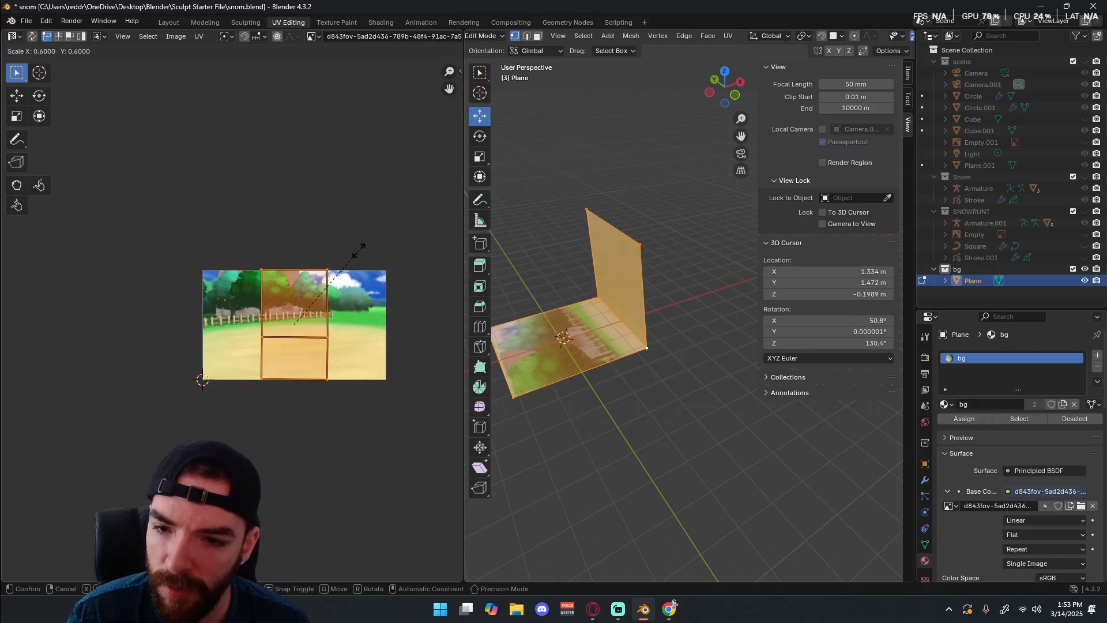
left_click(358, 253)
middle_click_drag(347, 324, 320, 260)
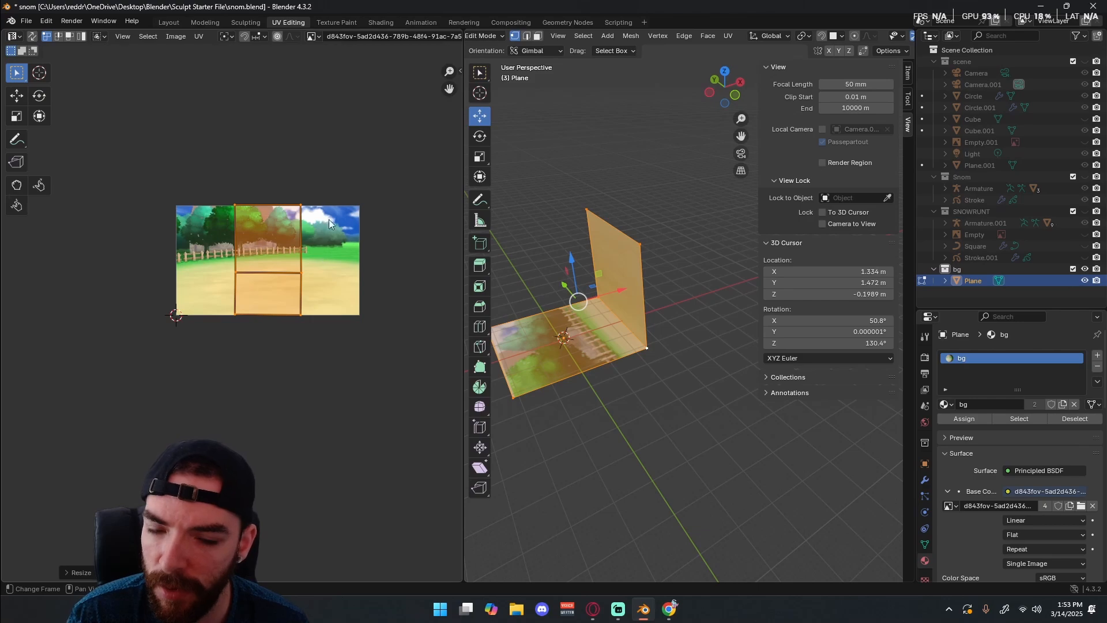
key("r")
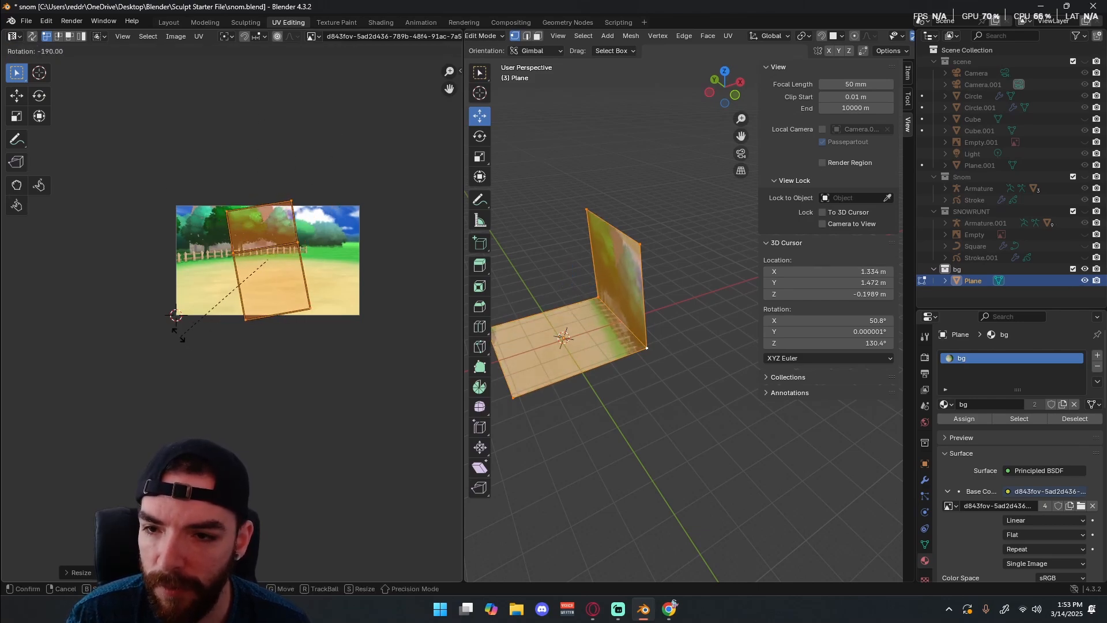
left_click(162, 322)
Move the dividing UV edge between wall and floor straight down from the fence into the sandy ground.
left_click(258, 248)
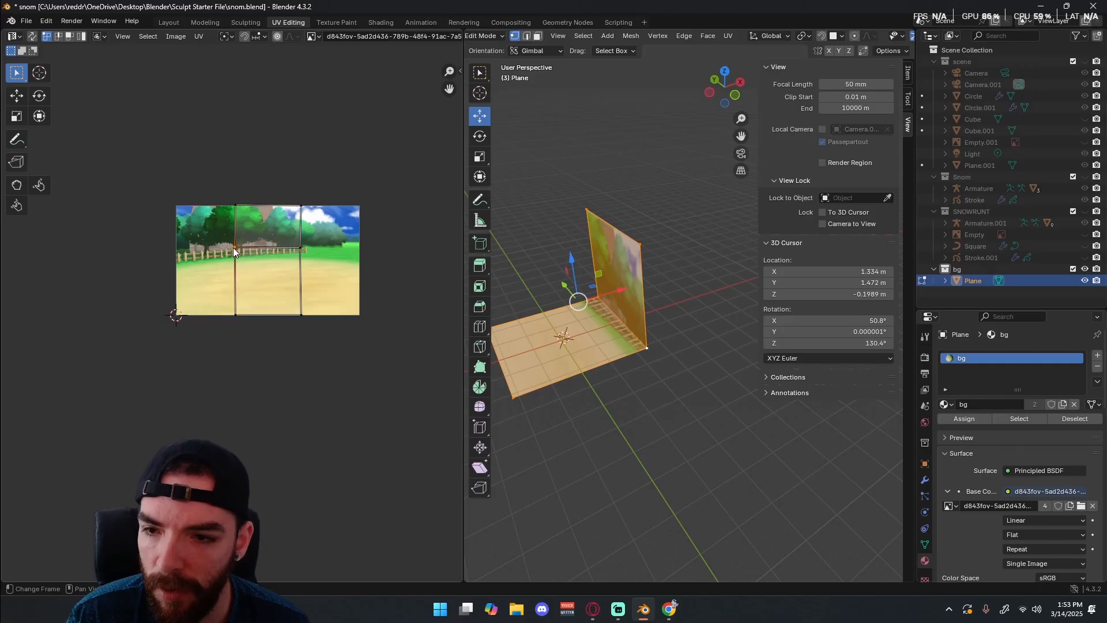
key("g")
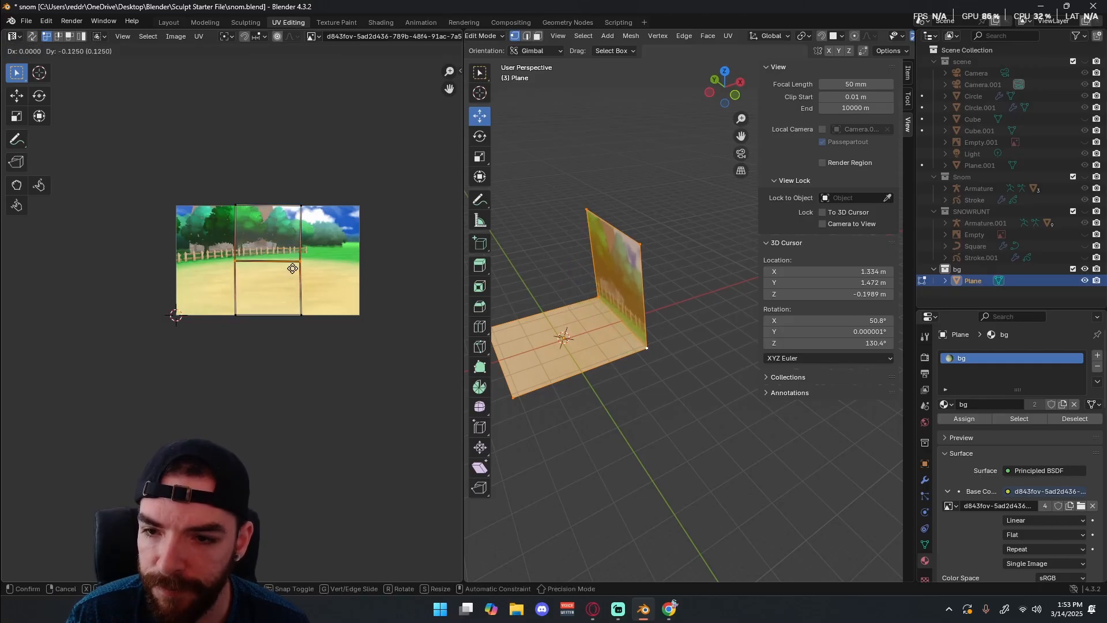
left_click(293, 274)
Stretch the UV layout sideways by moving its right column to the image's right edge and its left column to the left edge.
left_click_drag(330, 177, 291, 368)
key("g")
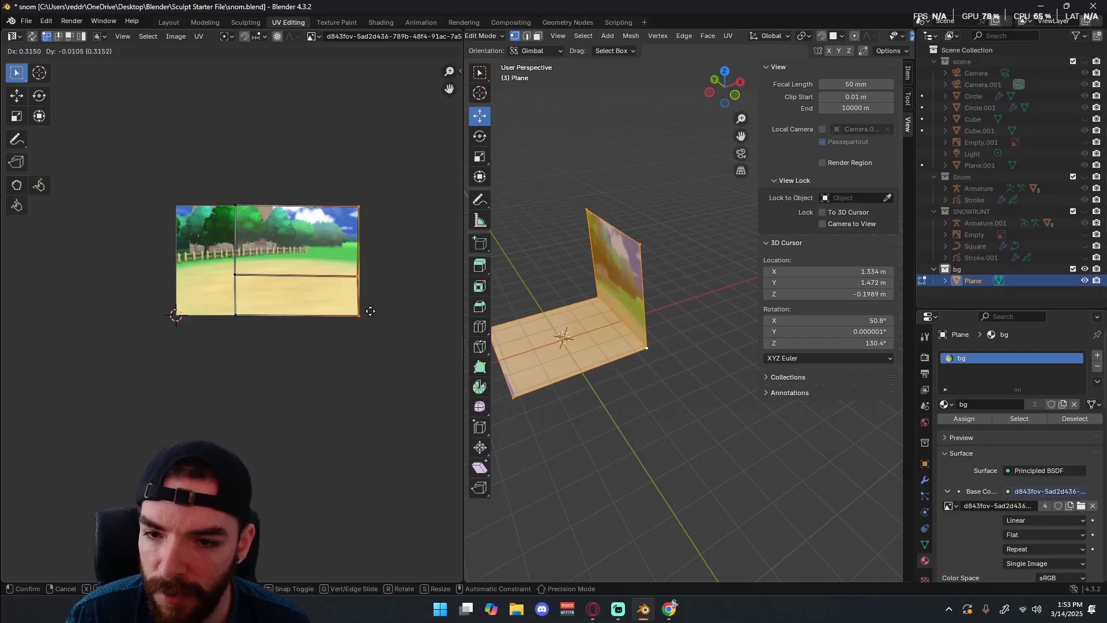
left_click(370, 313)
left_click_drag(274, 162, 236, 326)
key("g")
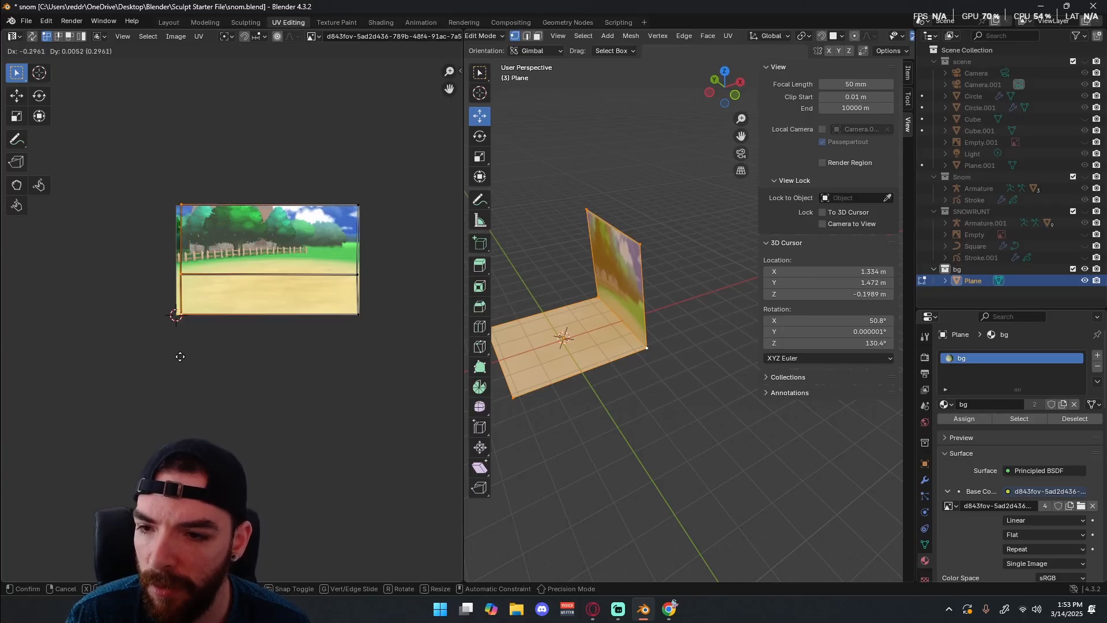
left_click(179, 356)
Nudge the top row of UV vertices down onto the image's top border.
scroll(299, 180, "up", 4)
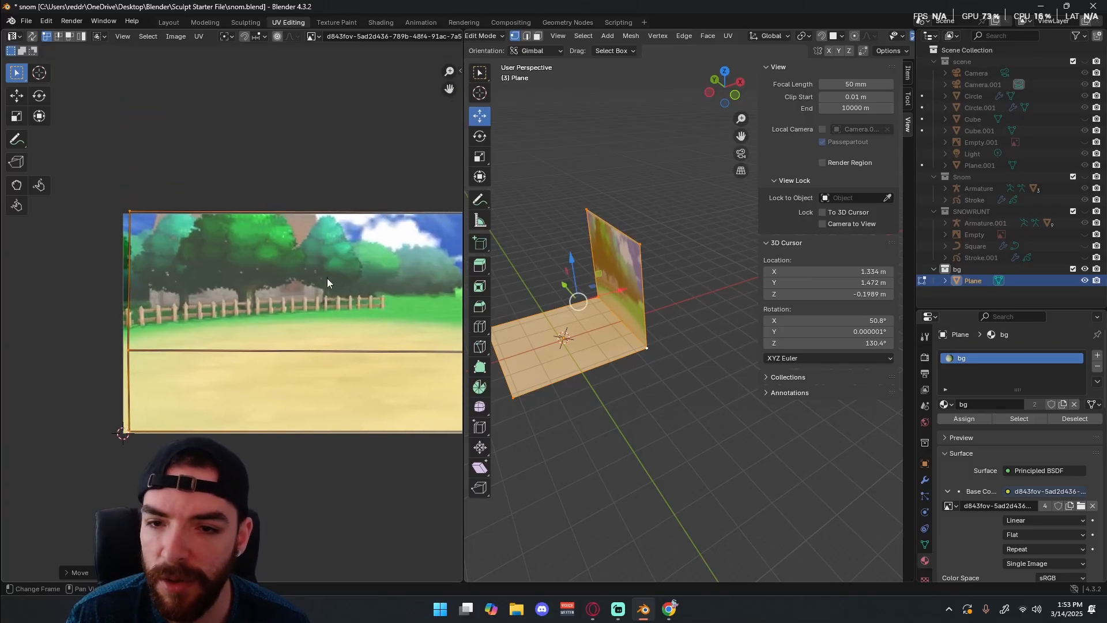
scroll(290, 251, "down", 2)
left_click_drag(143, 225, 397, 268)
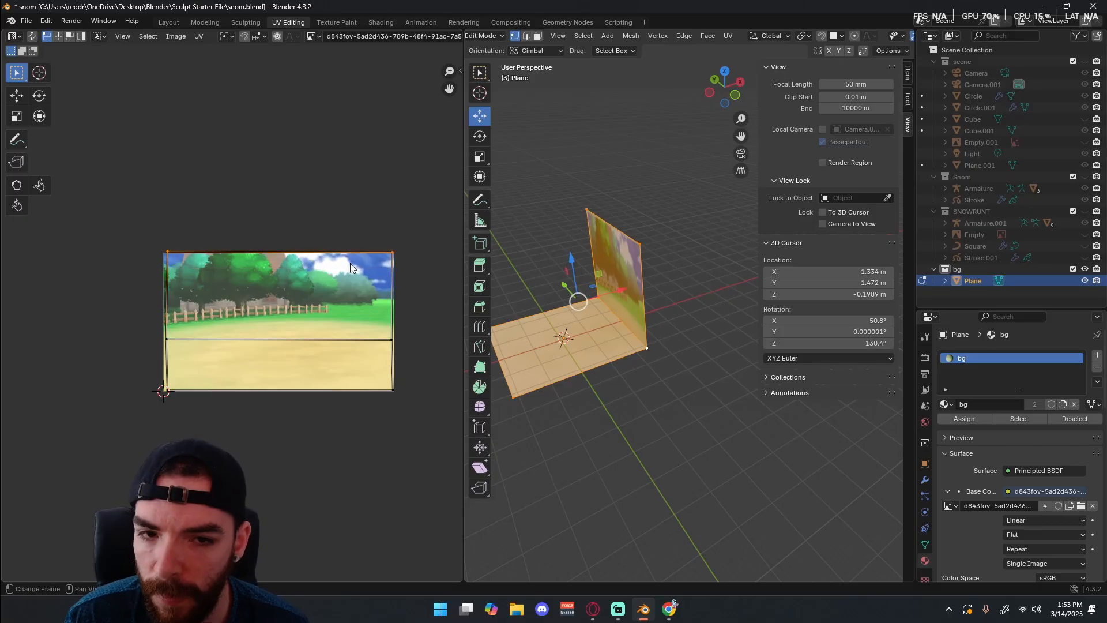
key("g")
left_click(342, 386)
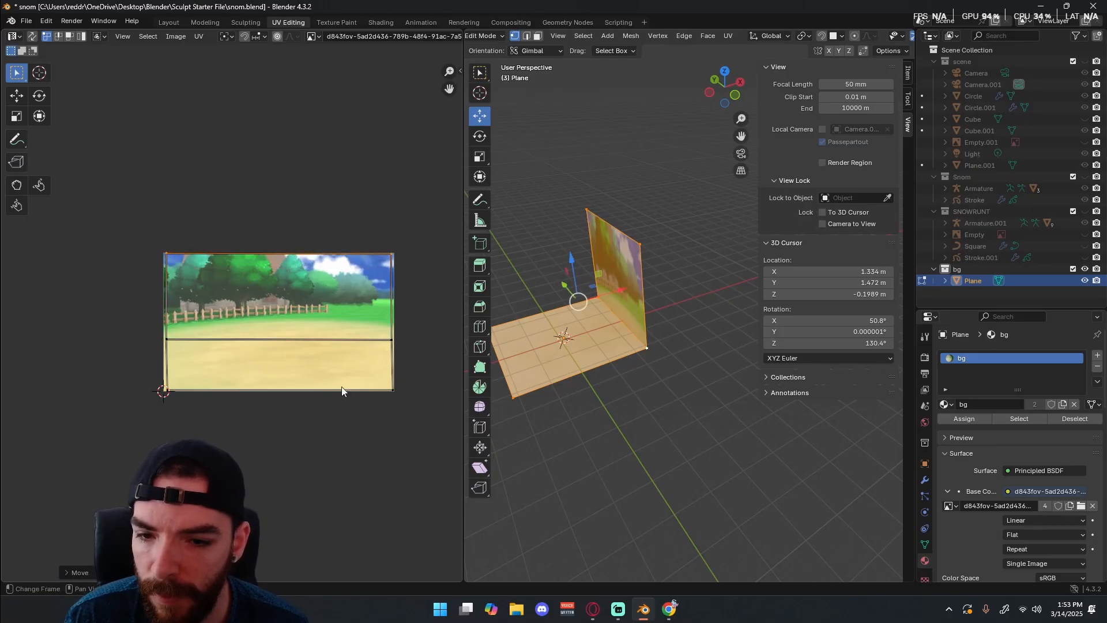
Examine from several angles how the background image maps onto the wall and floor.
scroll(215, 350, "down", 2)
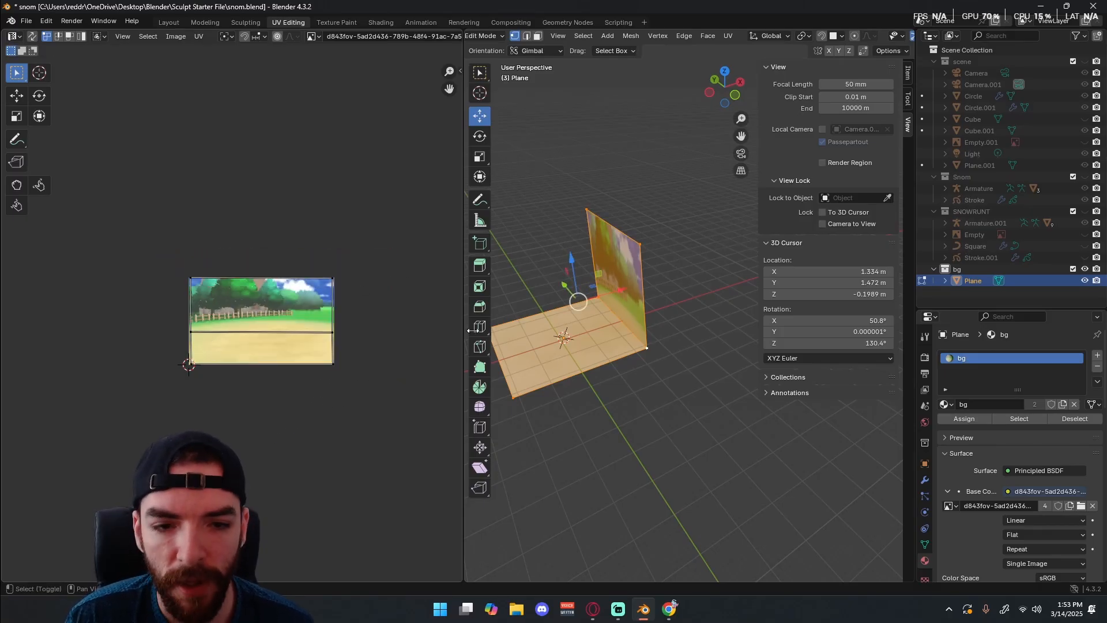
middle_click_drag(606, 324, 677, 309)
scroll(677, 309, "up", 3)
scroll(677, 309, "down", 3)
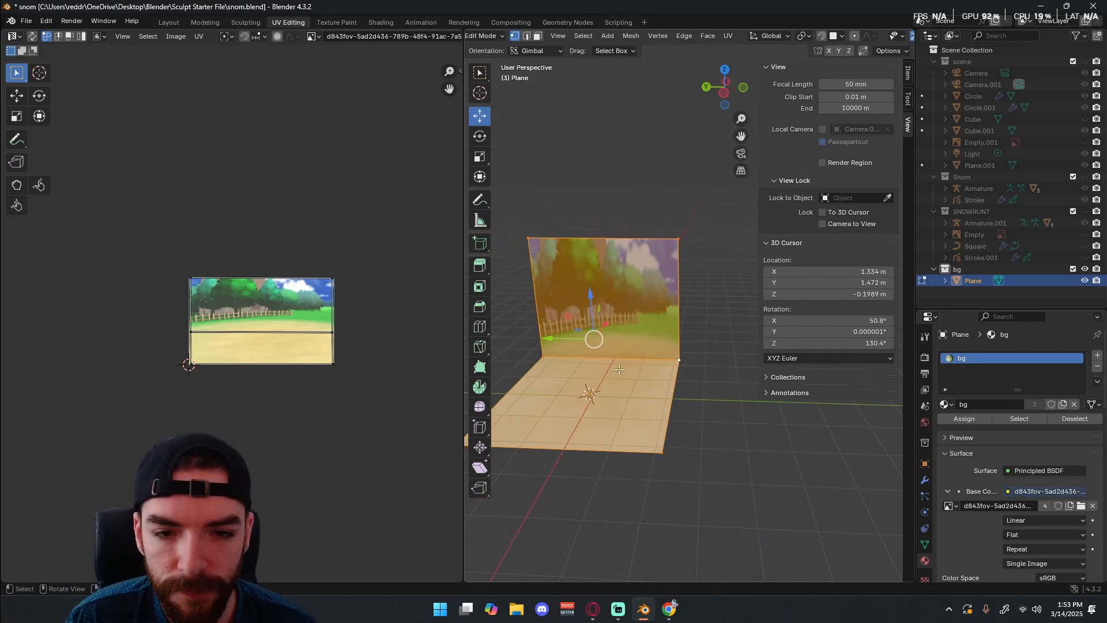
middle_click_drag(588, 390, 611, 369, "shift")
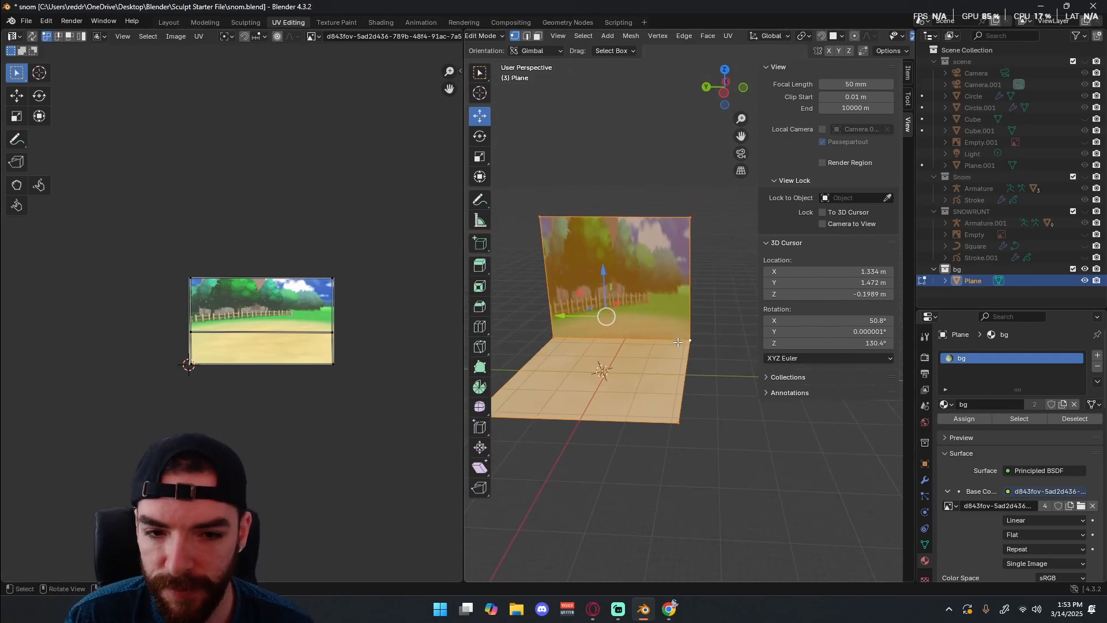
scroll(697, 335, "down", 3)
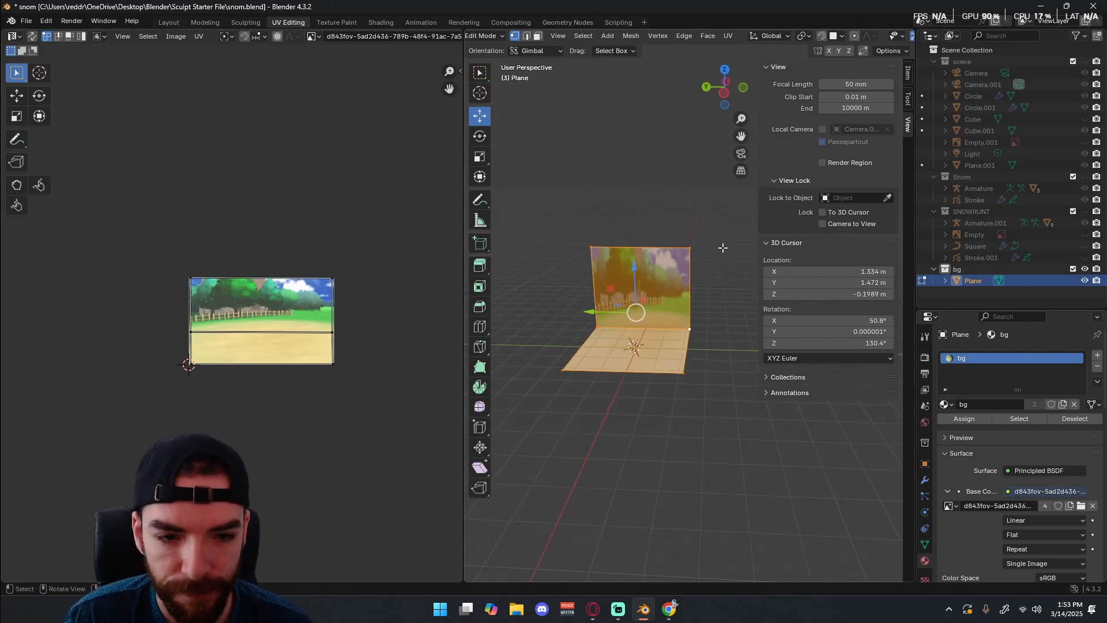
middle_click_drag(716, 228, 697, 301)
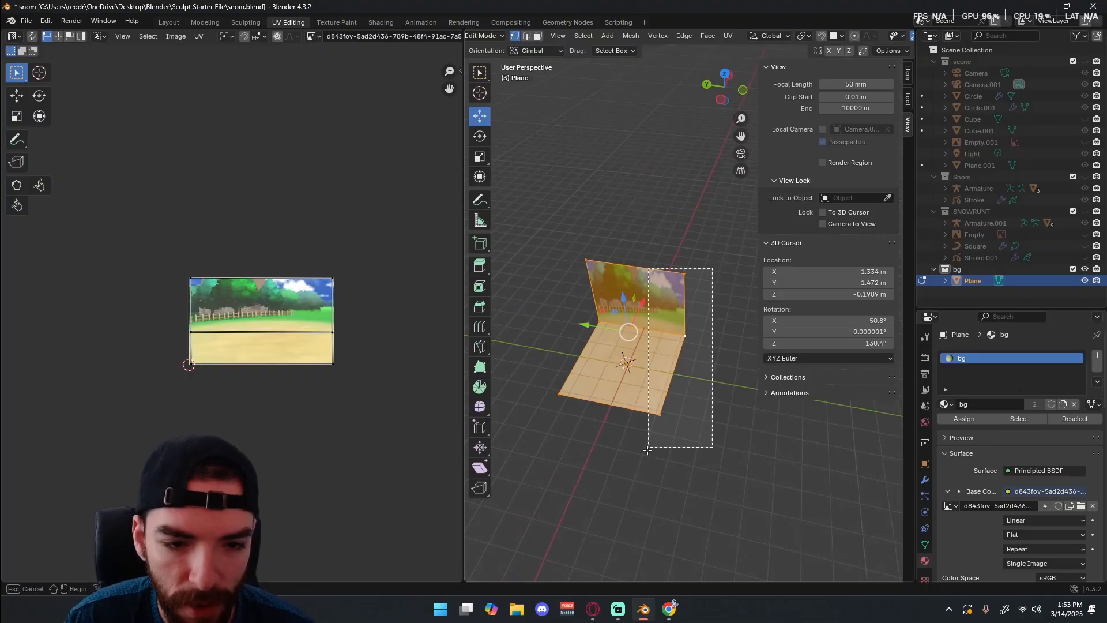
middle_click_drag(646, 451, 696, 403)
left_click_drag(676, 341, 698, 348)
middle_click_drag(697, 478, 655, 425, "shift")
Deselect the mesh, return to Object Mode, and inspect the textured wall and floor.
left_click(656, 425)
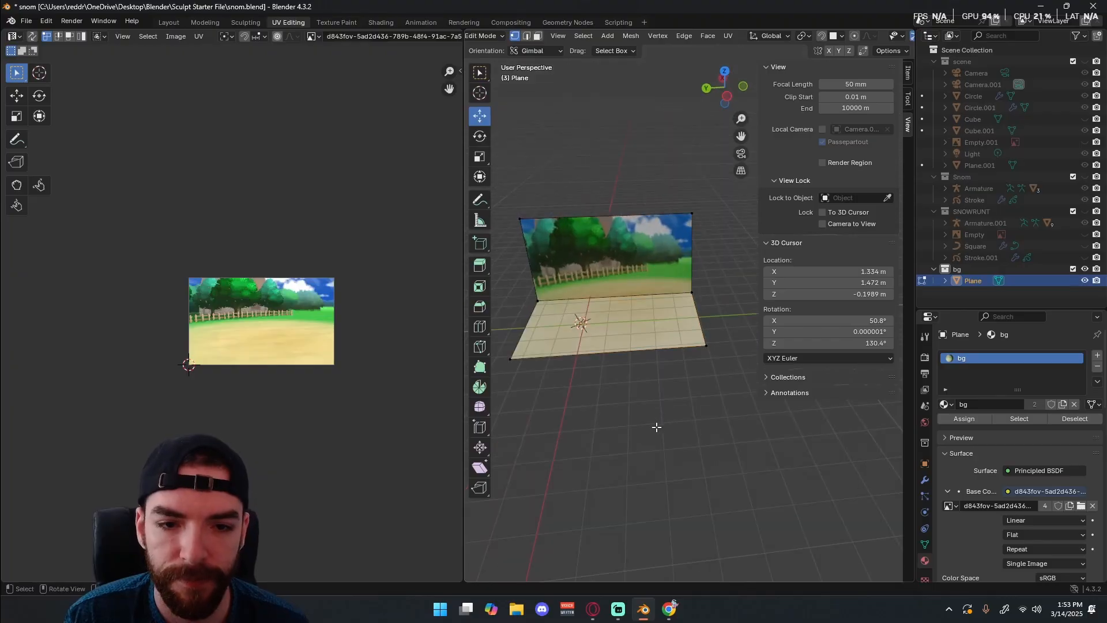
key("Tab")
middle_click_drag(643, 381, 590, 295)
scroll(689, 251, "up", 2)
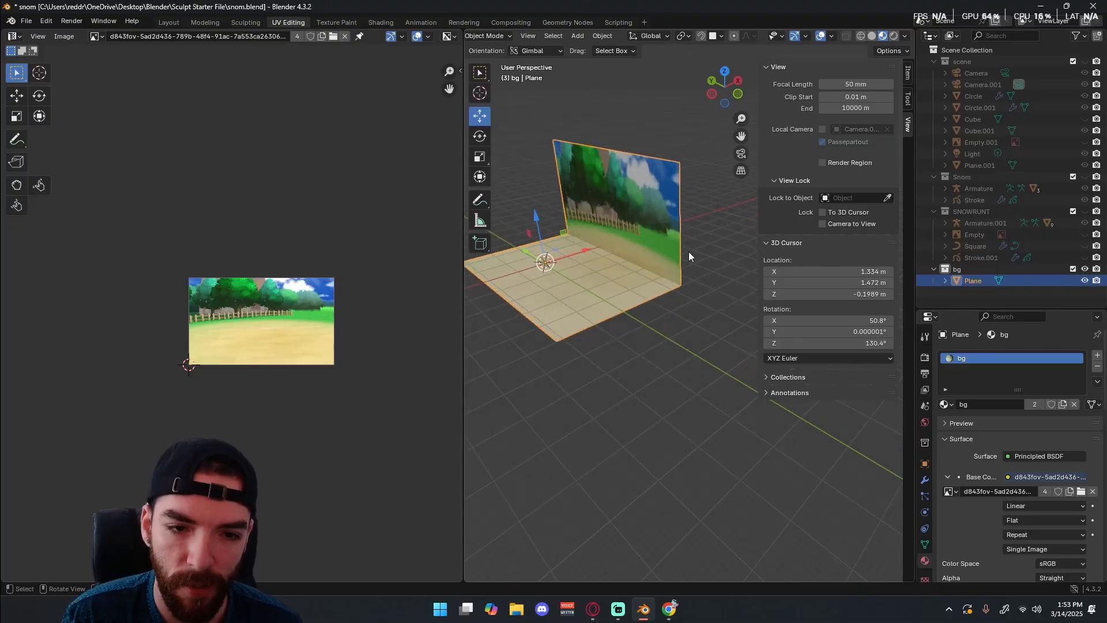
middle_click_drag(570, 315, 636, 344, "shift")
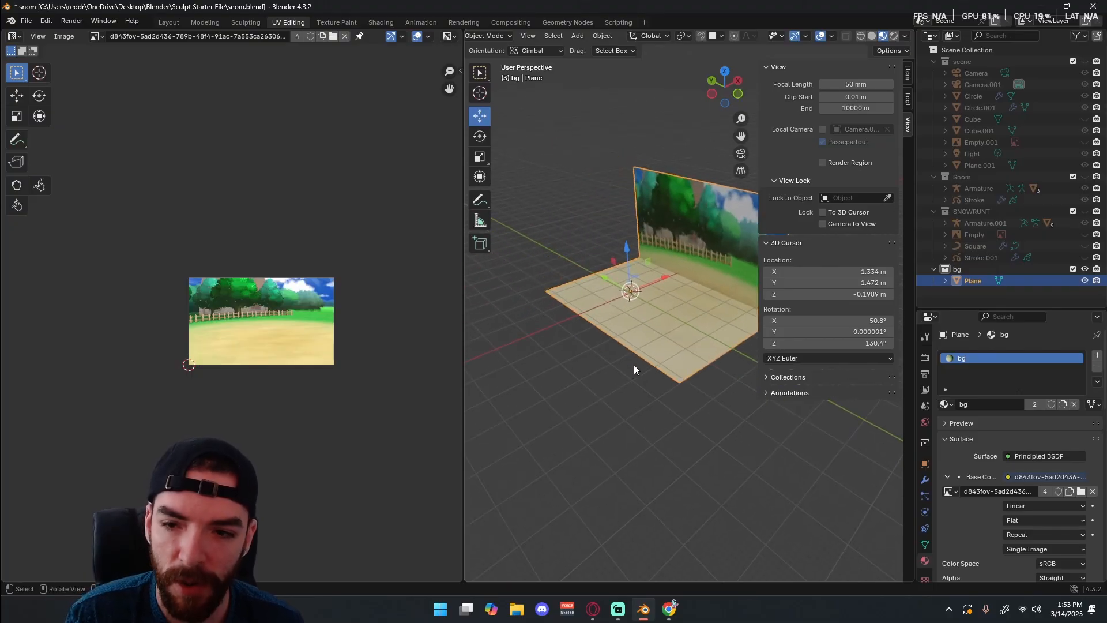
Duplicate the entire floor-and-wall mesh in Edit Mode, leaving the copy in place over the original.
key("Tab")
middle_click_drag(723, 271, 660, 308, "shift")
key("a")
key("shift+d")
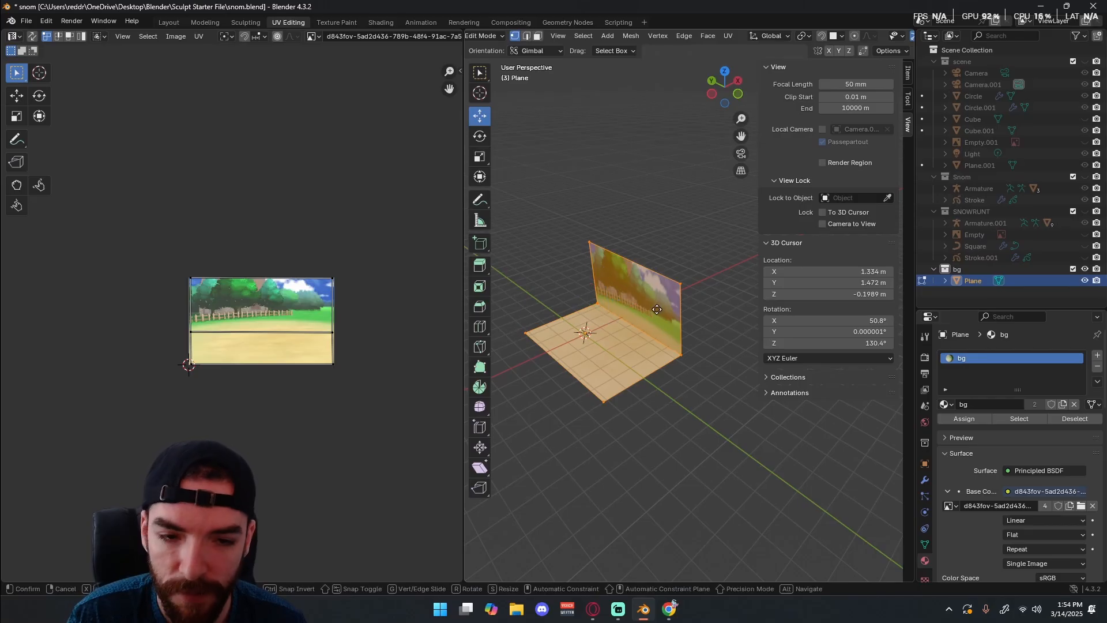
right_click(618, 317)
Rotate the copy half a turn about the global Z axis and slide it about 62 m along negative X until the floors meet.
key("r")
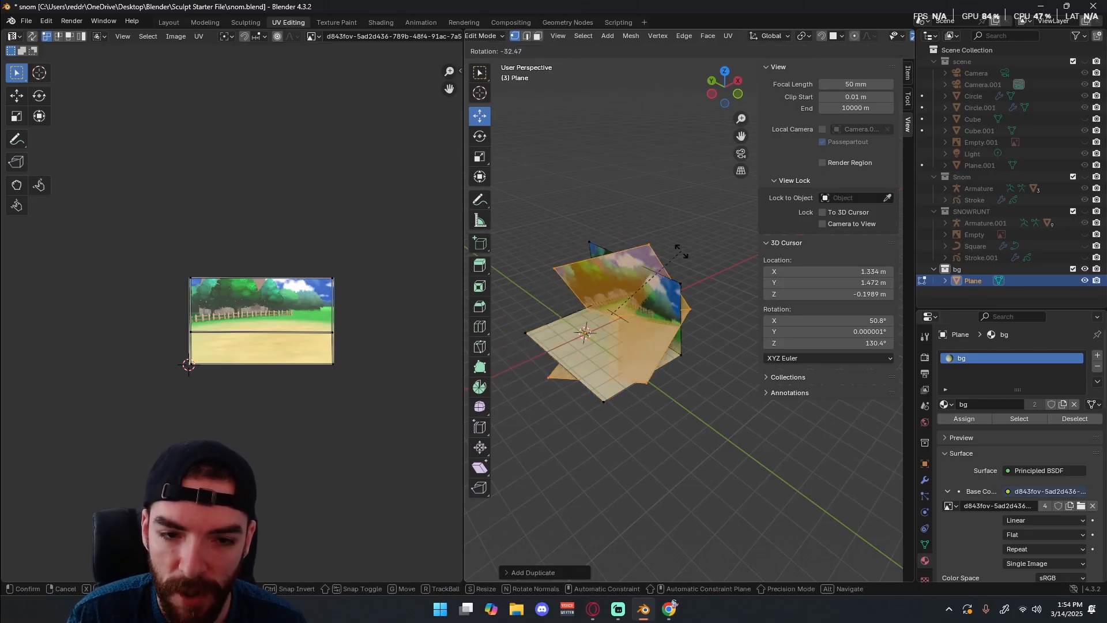
key("z")
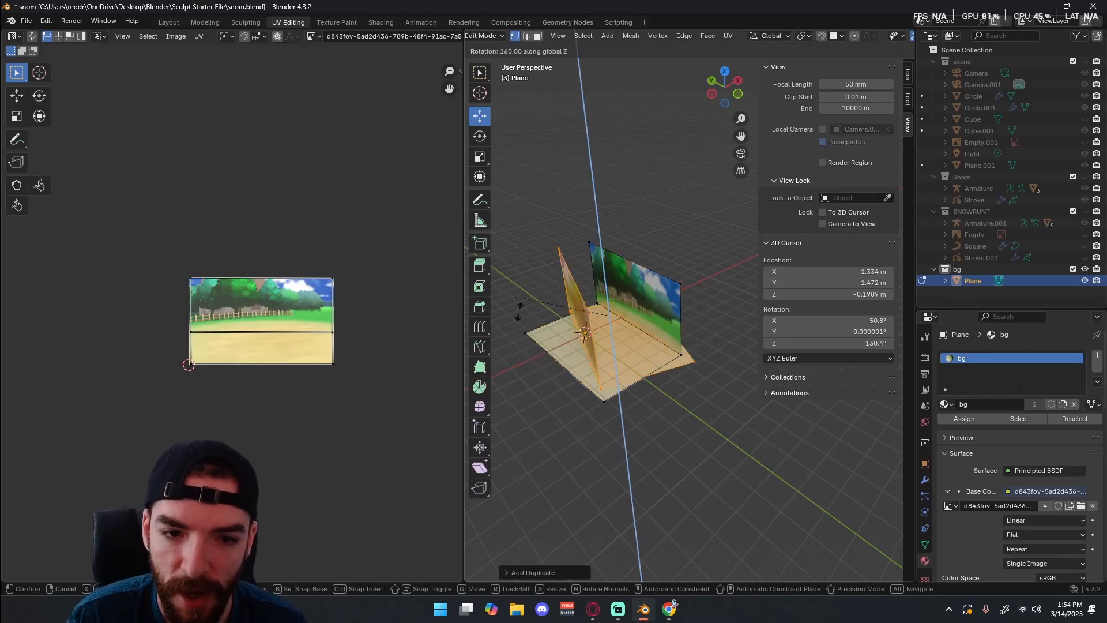
key("Return")
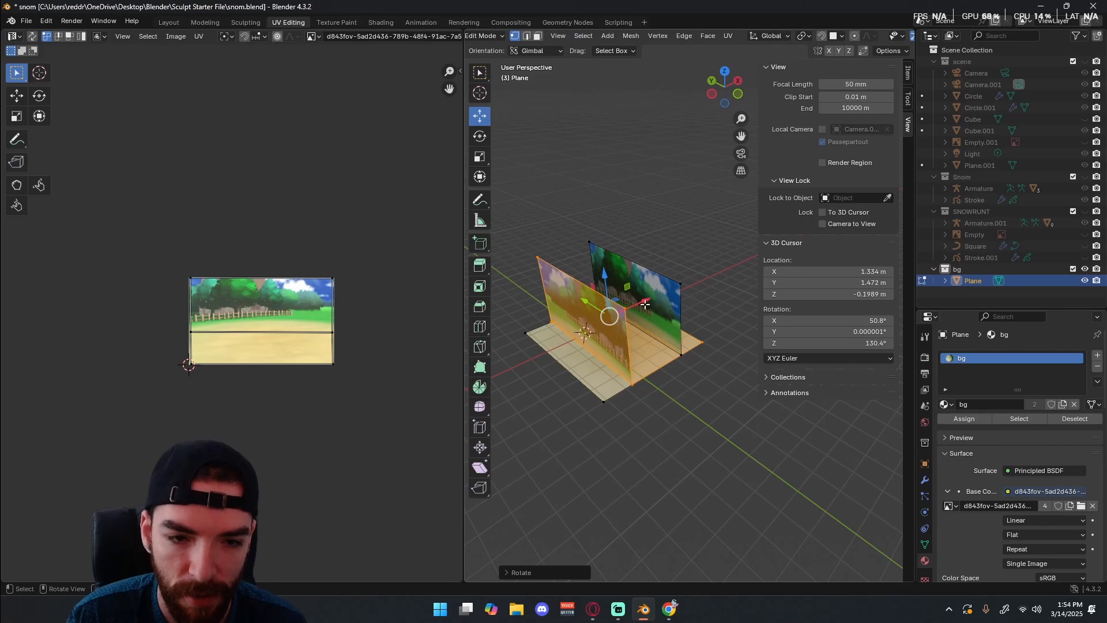
left_click_drag(645, 304, 549, 353)
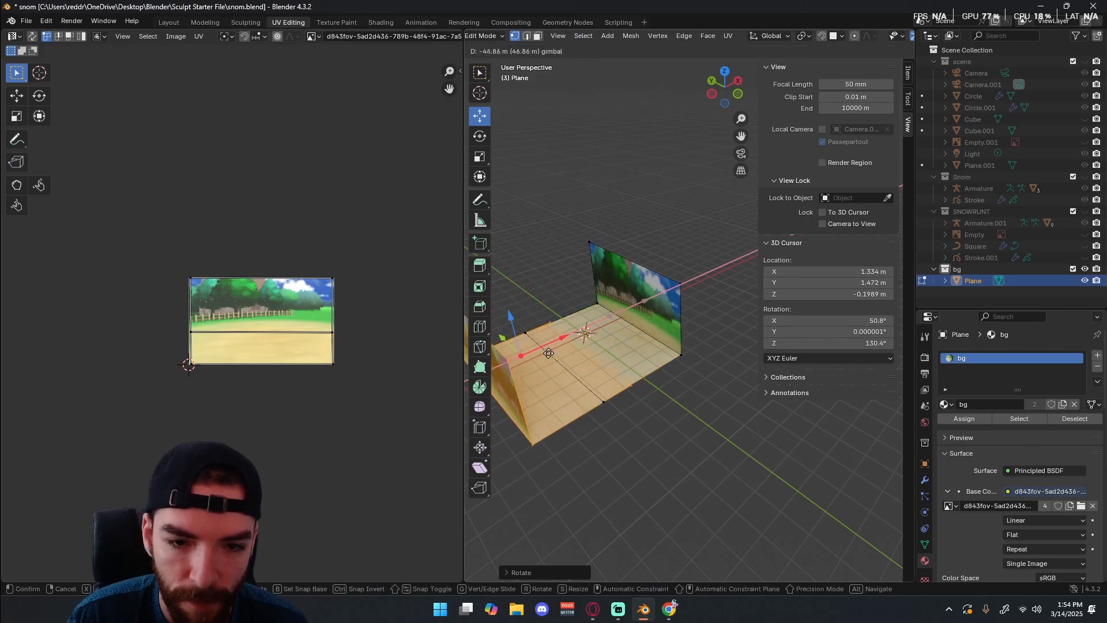
left_click(522, 366)
Try to merge the vertices at both ends of the seam between the two floor halves using At Center.
left_click(527, 331)
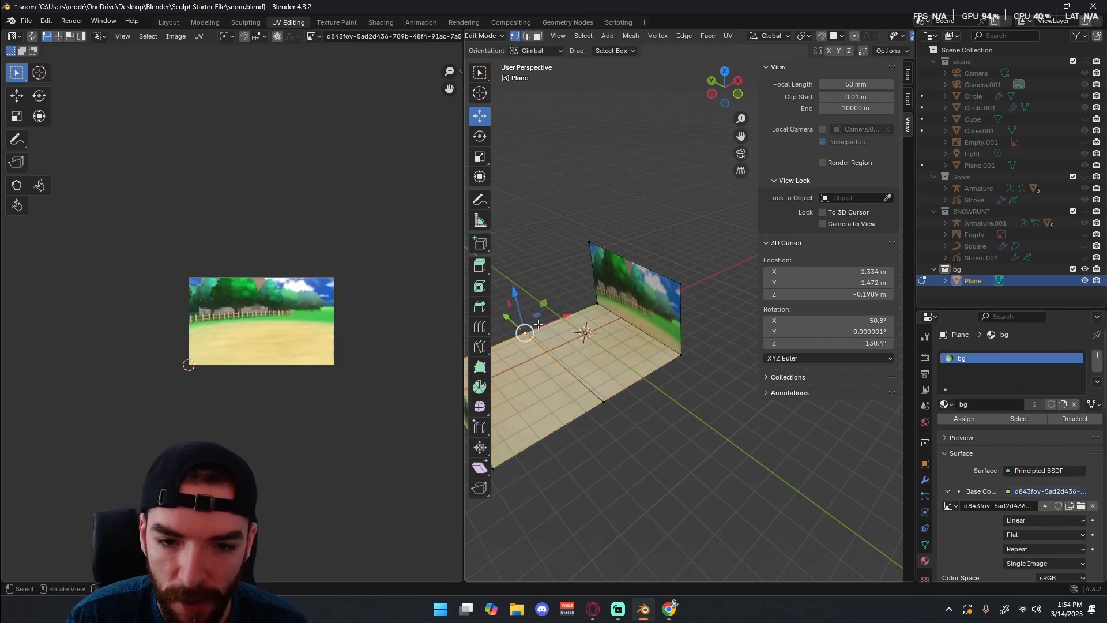
middle_click_drag(641, 422, 725, 459, "shift")
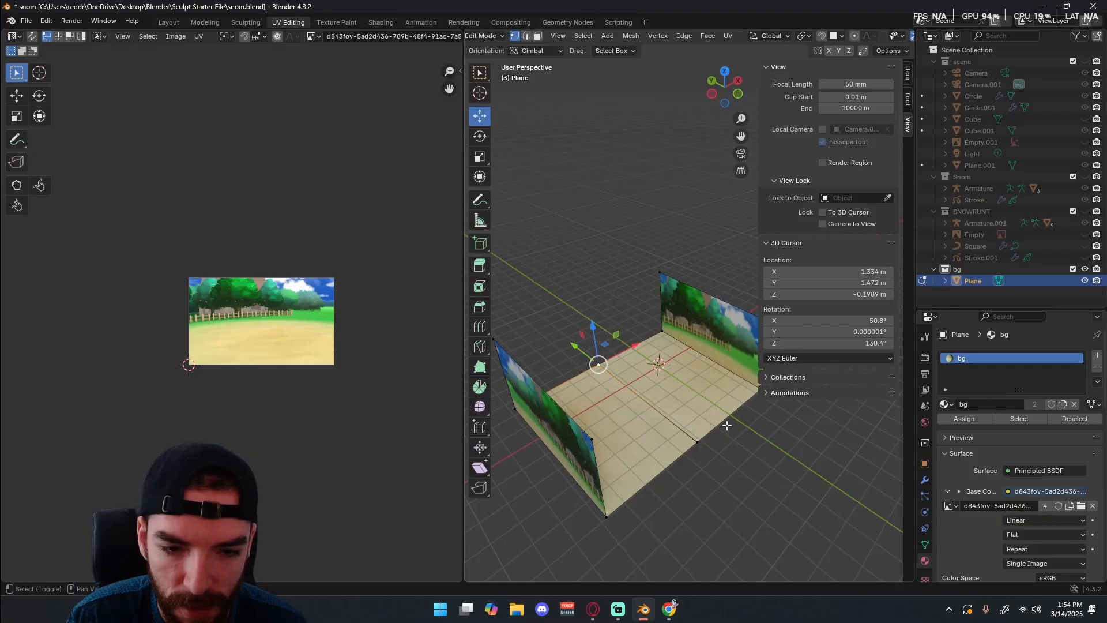
left_click(689, 457, "shift")
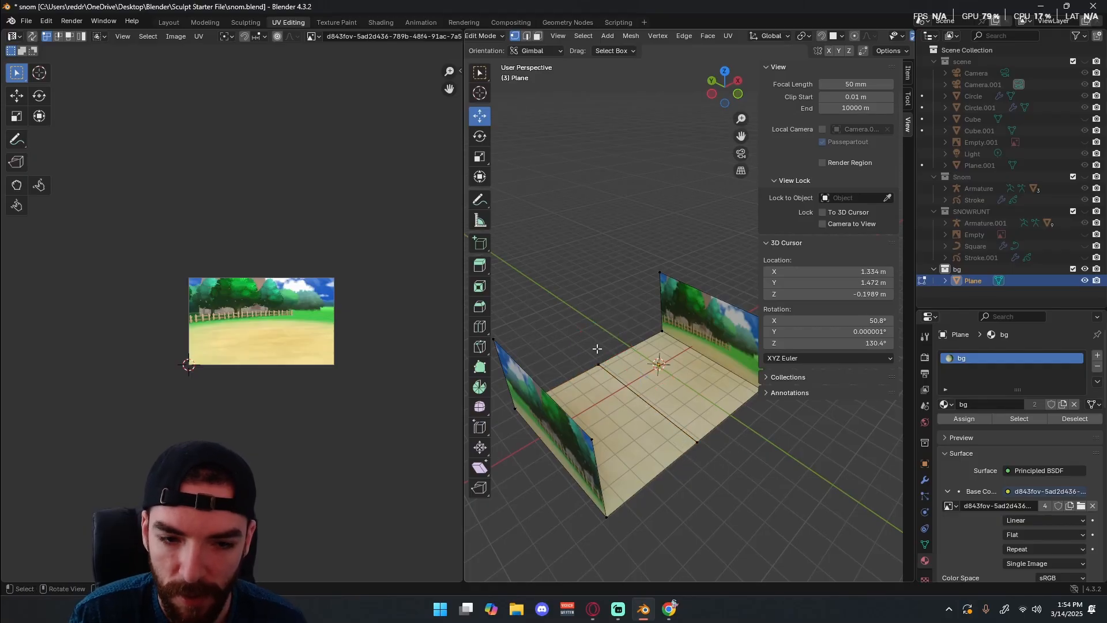
left_click(587, 379, "shift")
key("m")
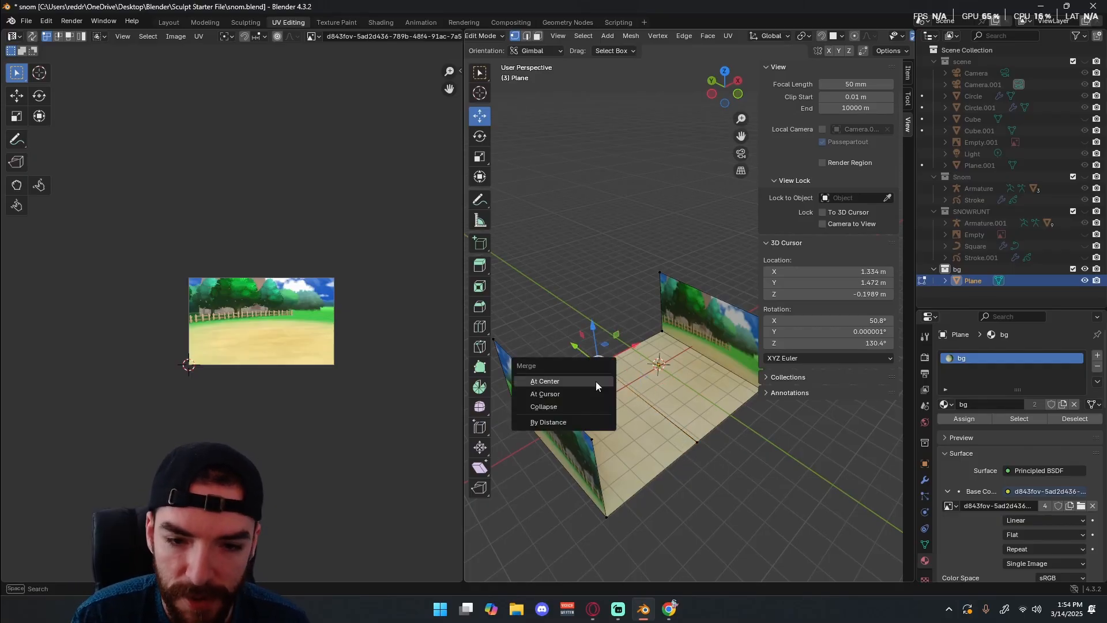
left_click(697, 442)
key("m")
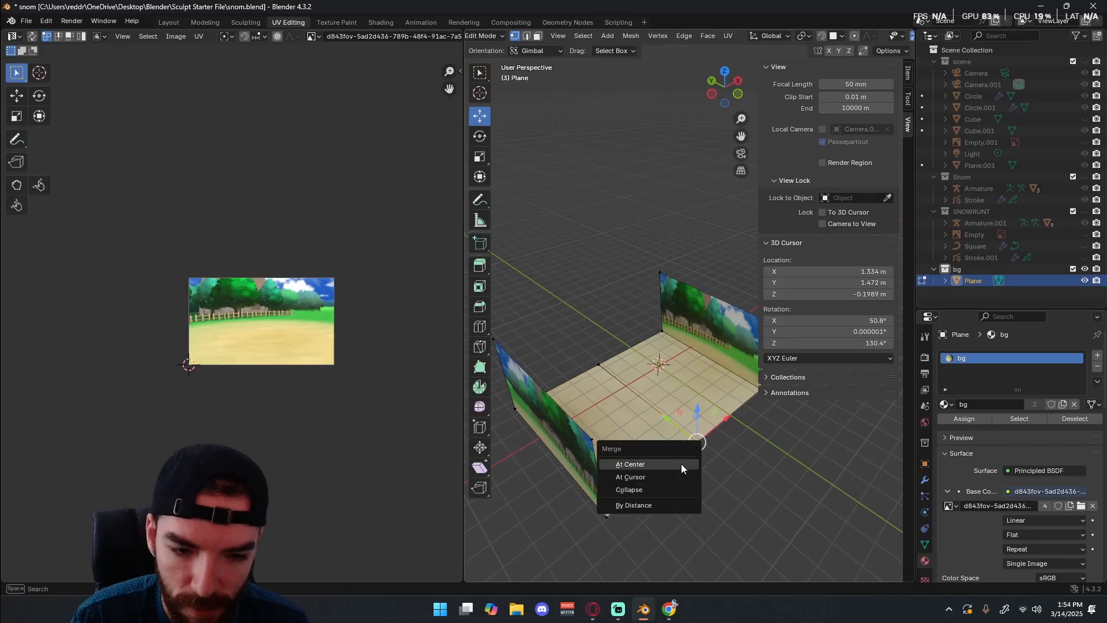
left_click(680, 464)
middle_click_drag(646, 403, 614, 378)
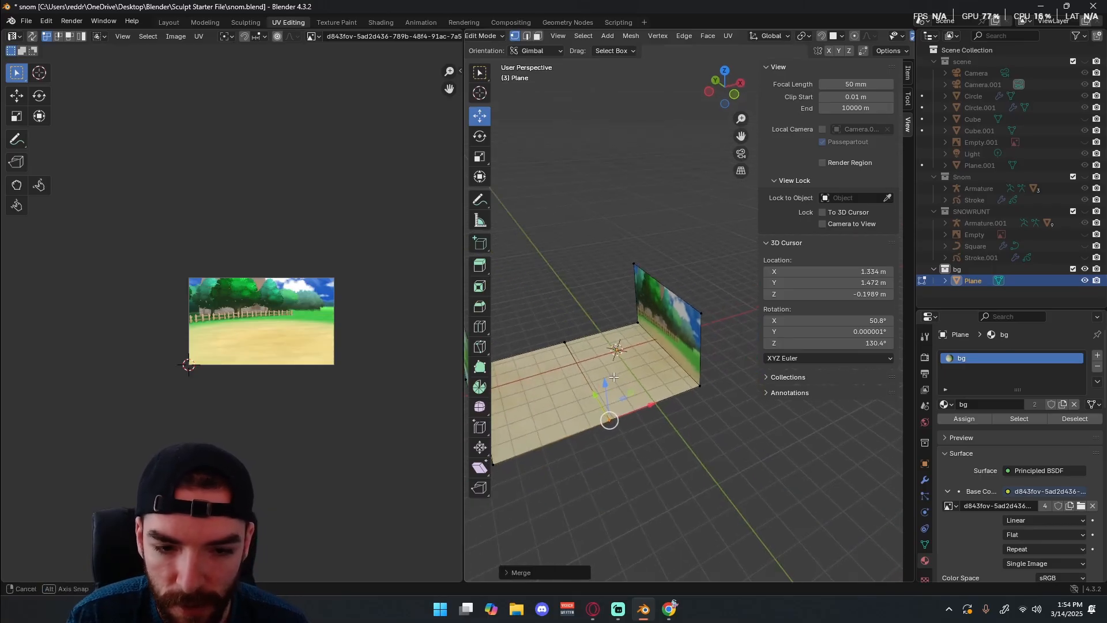
key("a")
key("g")
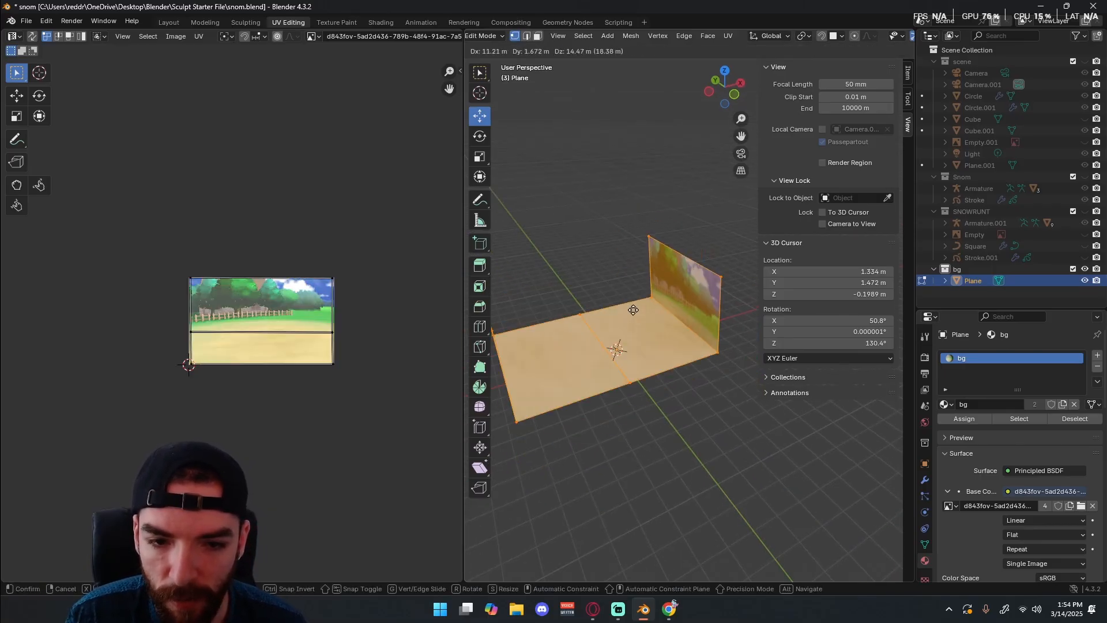
right_click(629, 393)
Bevel the edge where the original wall meets the floor with 3 segments and an offset of about 0.25 m.
left_click(704, 383)
left_click(643, 323, "shift")
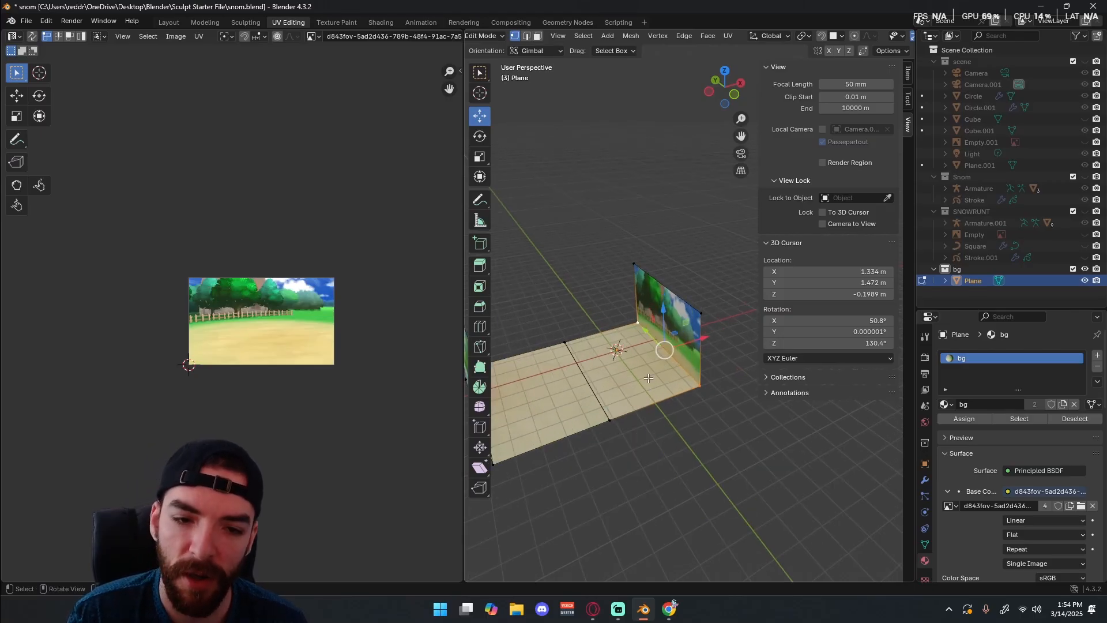
key("ctrl+b")
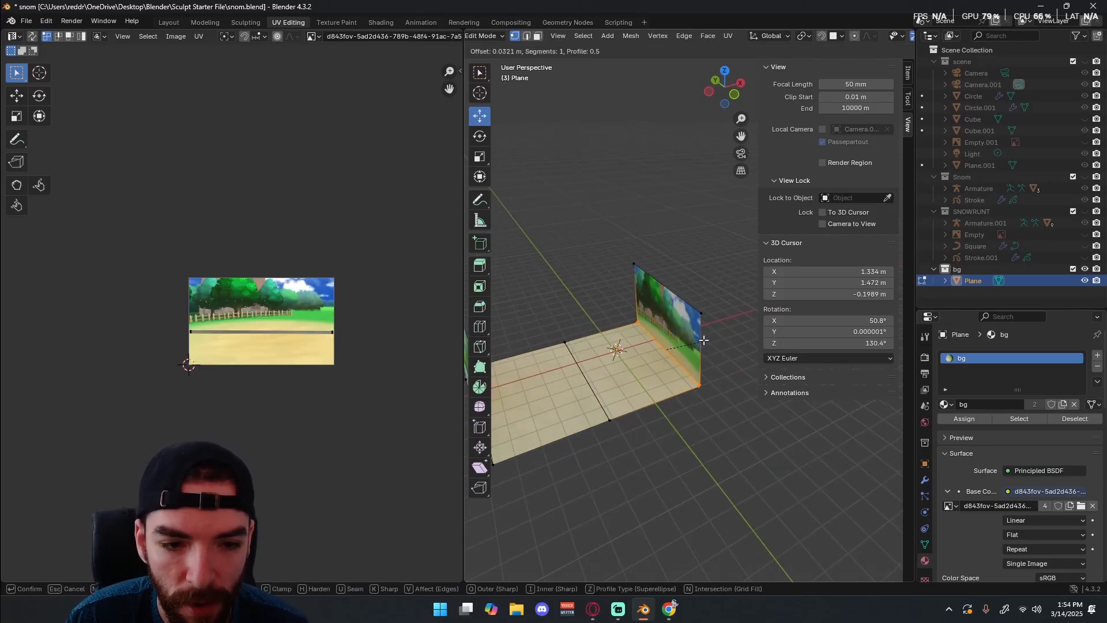
scroll(706, 336, "up", 1)
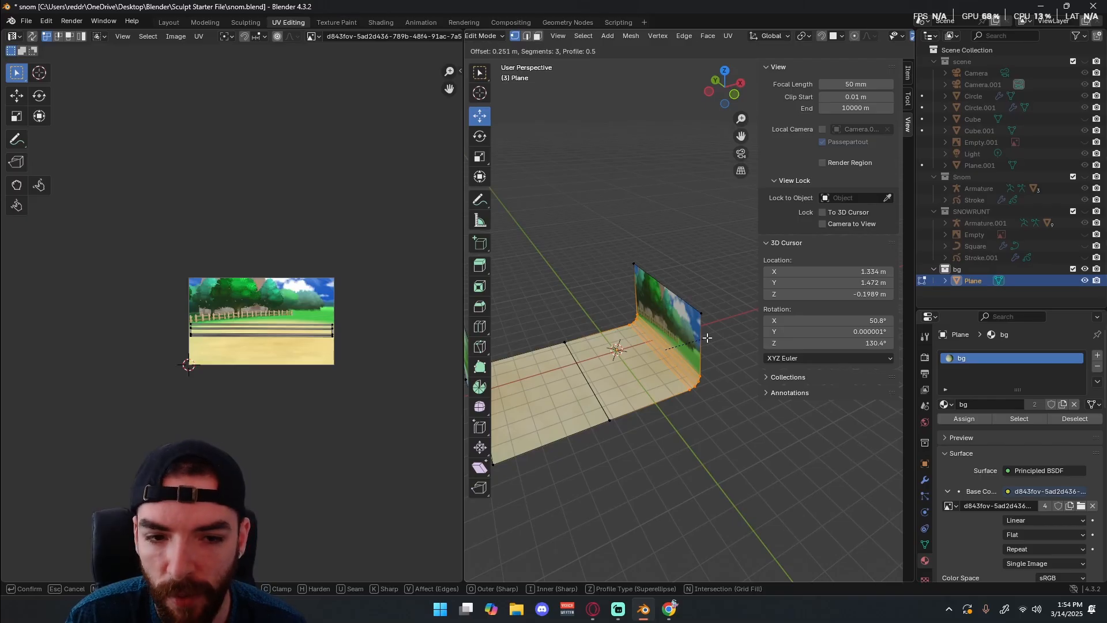
left_click(707, 337)
Bevel the edge where the opposite wall meets the floor with 3 segments and an offset of about 0.21 m.
middle_click_drag(707, 337, 564, 367)
key("KP_1")
scroll(669, 360, "down", 3)
scroll(551, 331, "up", 2)
left_click_drag(549, 325, 500, 347)
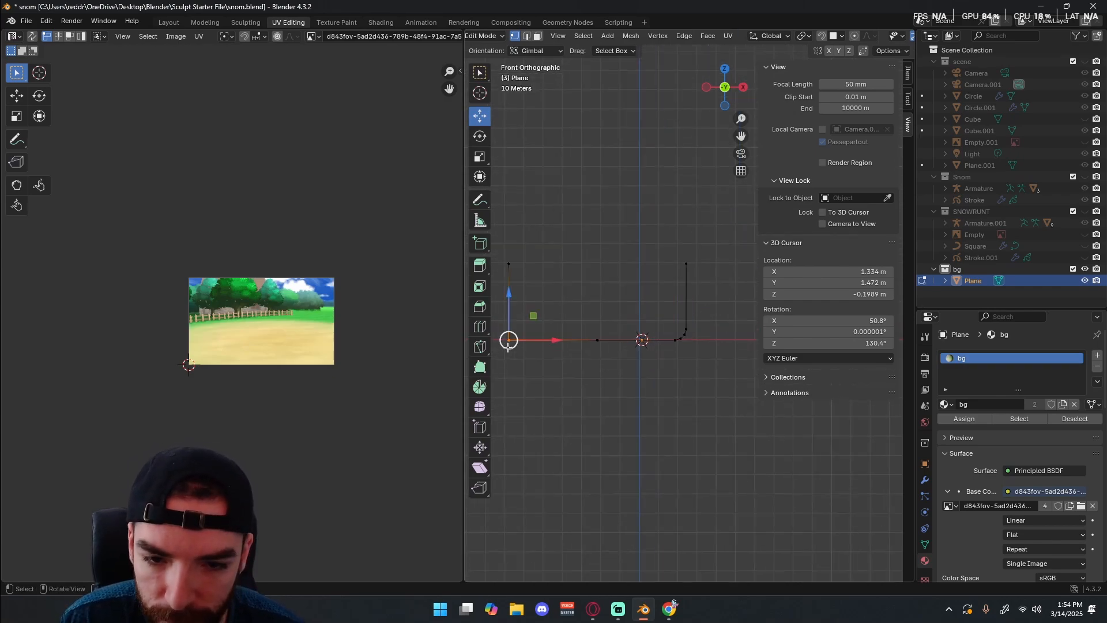
key("ctrl+b")
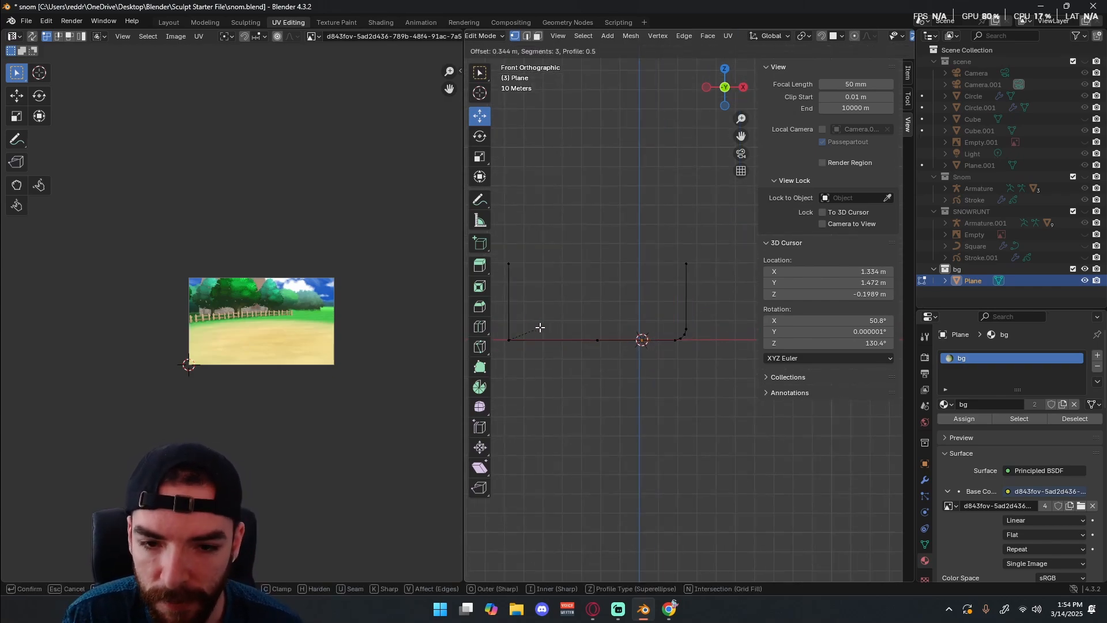
left_click(570, 263)
middle_click_drag(543, 299, 578, 305)
key("ctrl+b")
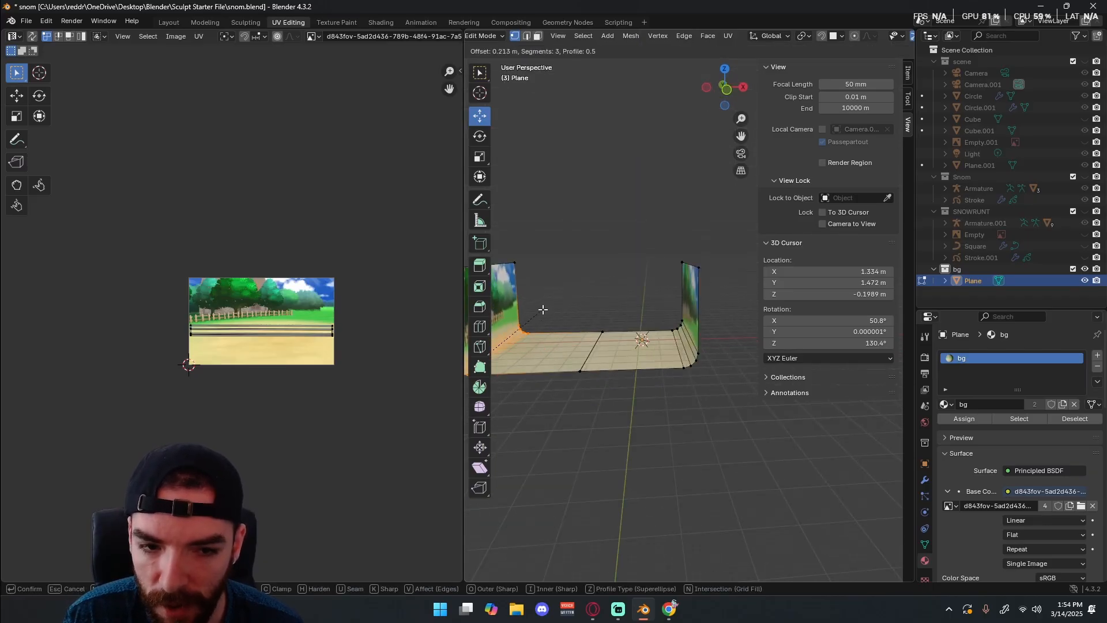
left_click(542, 309)
Return to Object Mode and apply Shade Smooth to the backdrop.
middle_click_drag(548, 289, 600, 320)
key("Tab")
right_click(578, 337)
left_click(516, 176)
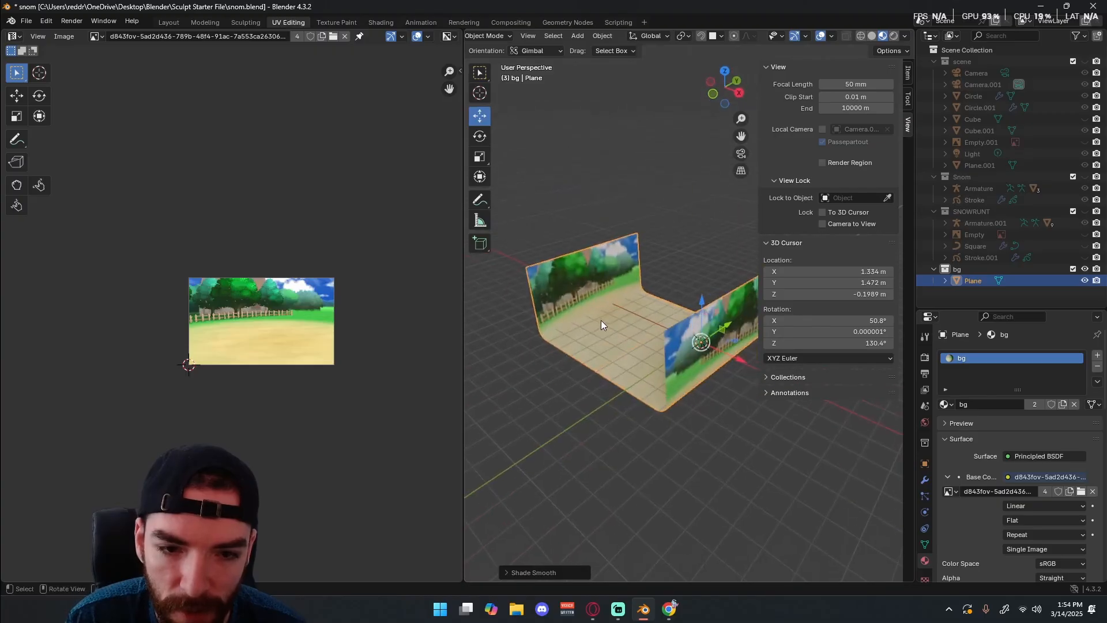
Examine the smoothed backdrop from several angles and the seam across the middle of its floor in Edit Mode.
scroll(575, 318, "up", 5)
middle_click_drag(521, 317, 633, 280, "shift")
scroll(696, 287, "down", 5)
left_click_drag(627, 278, 624, 269)
scroll(573, 337, "up", 3)
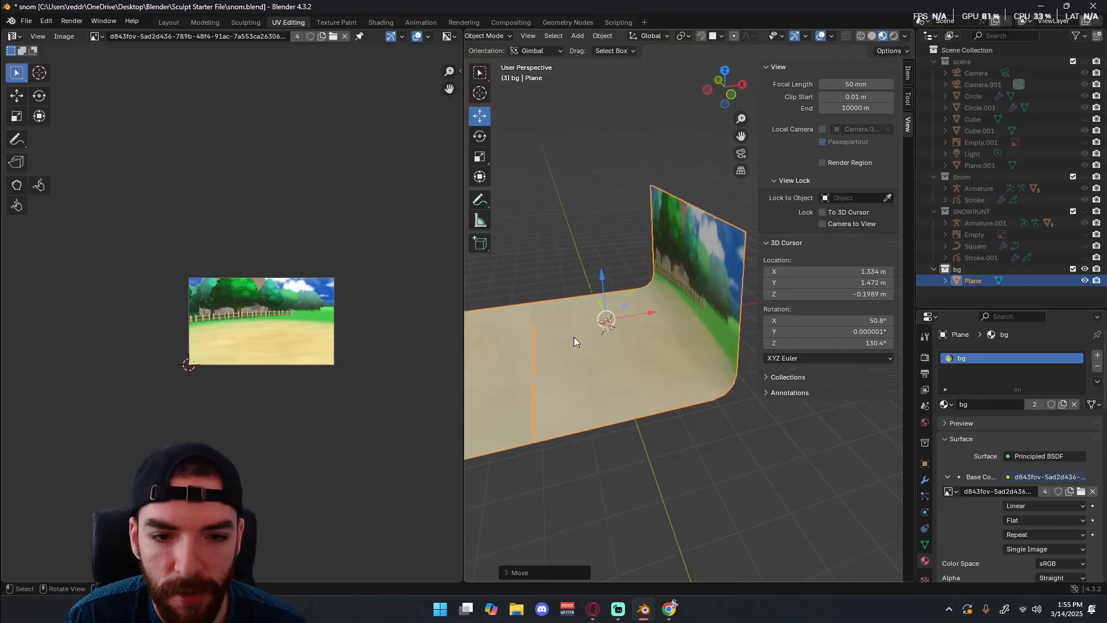
scroll(687, 358, "up", 4)
key("Tab")
middle_click_drag(735, 440, 689, 480)
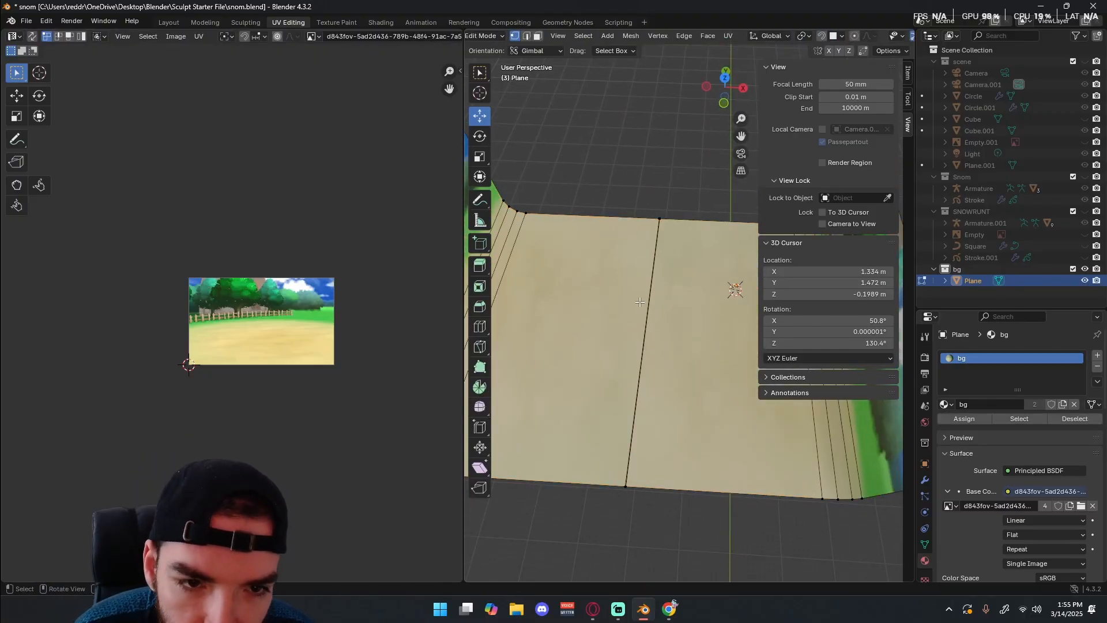
left_click(658, 219)
key("g")
right_click(670, 241)
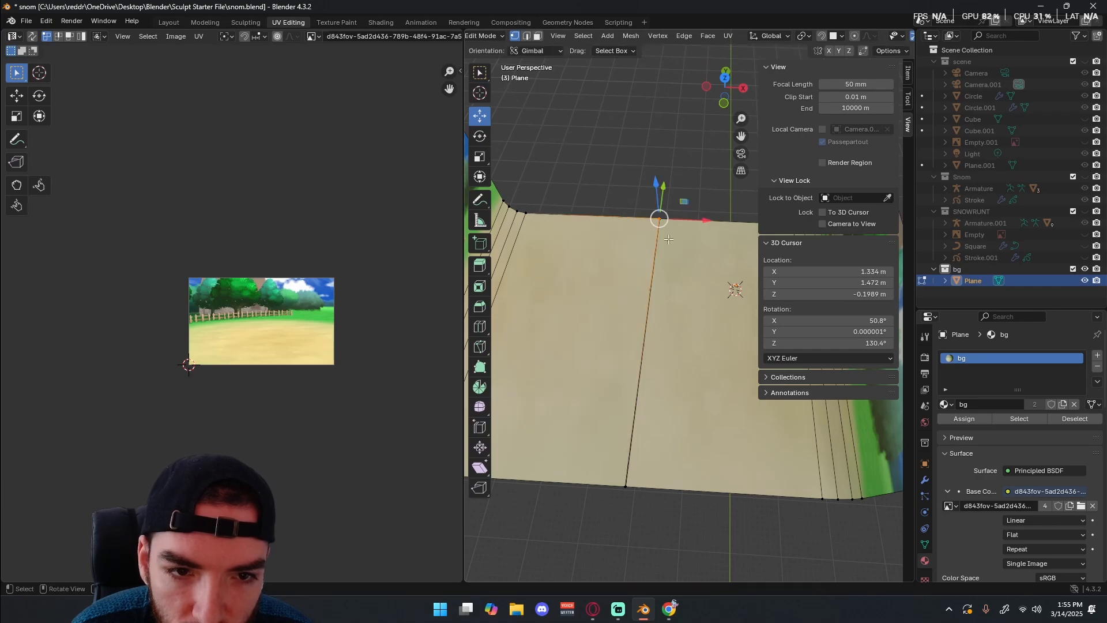
key("g")
left_click(644, 234)
key("ctrl+z")
Select both vertices at the far end of the floor seam and merge them At Center.
left_click_drag(681, 169, 642, 254)
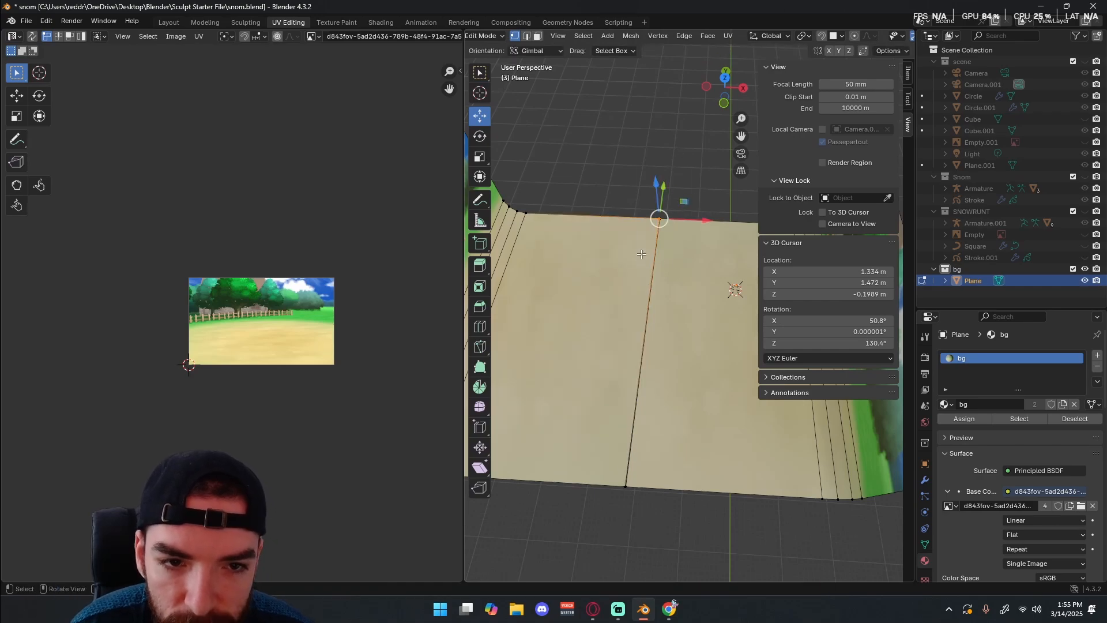
left_click(669, 220, "shift")
left_click(667, 219, "shift")
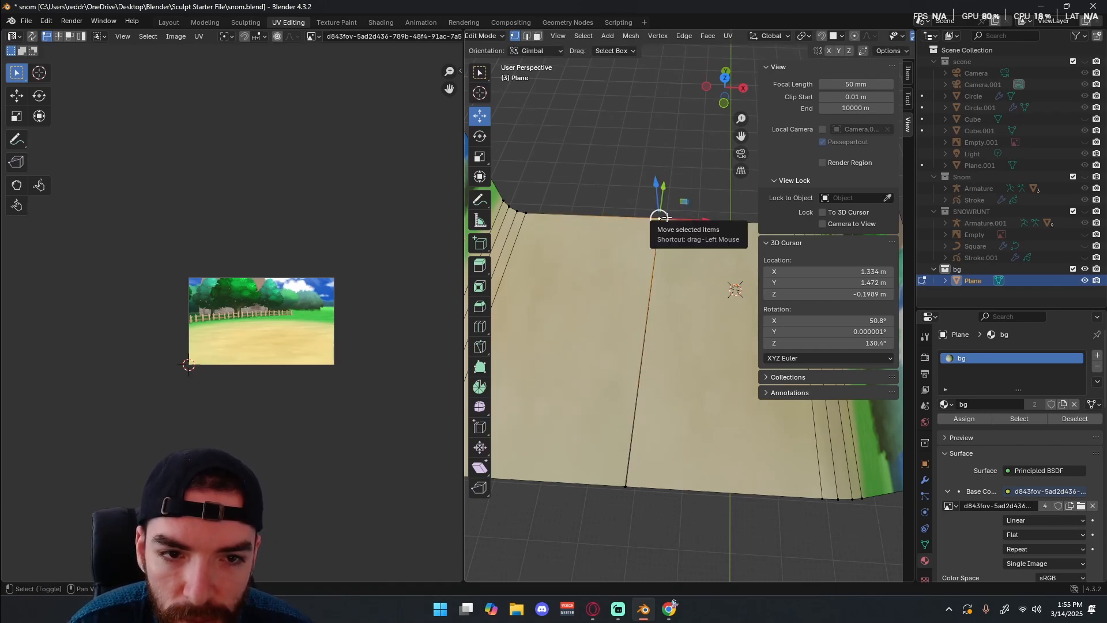
left_click(664, 220, "shift")
left_click(662, 220, "shift")
left_click_drag(661, 219, 667, 219)
key("m")
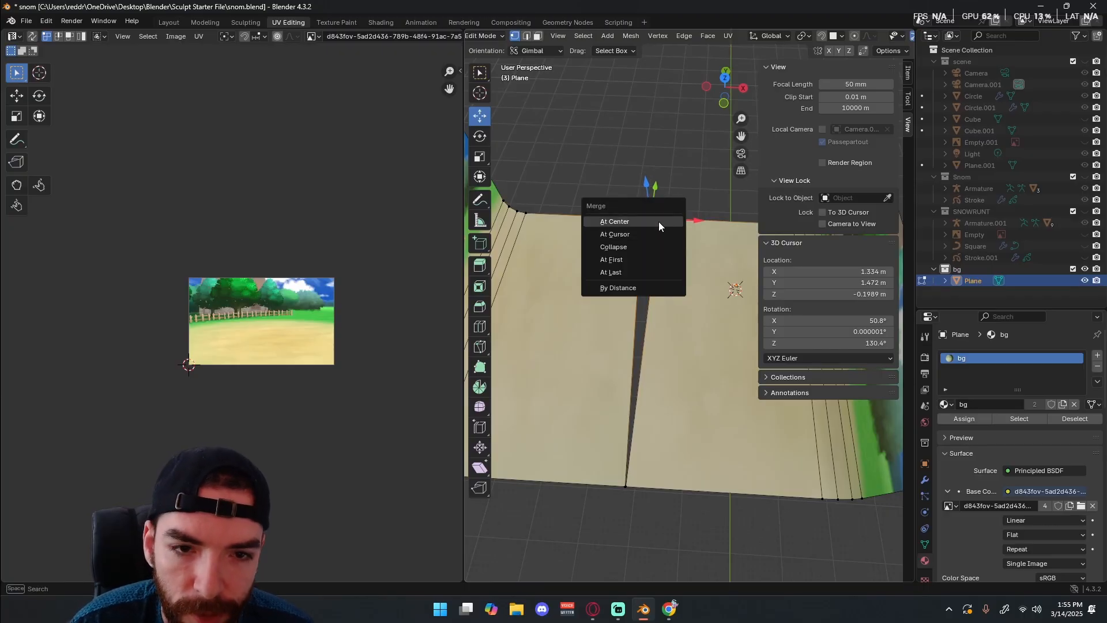
left_click(659, 222)
Merge the overlapping vertices at the near end of the floor seam, then return to Object Mode.
left_click(627, 484)
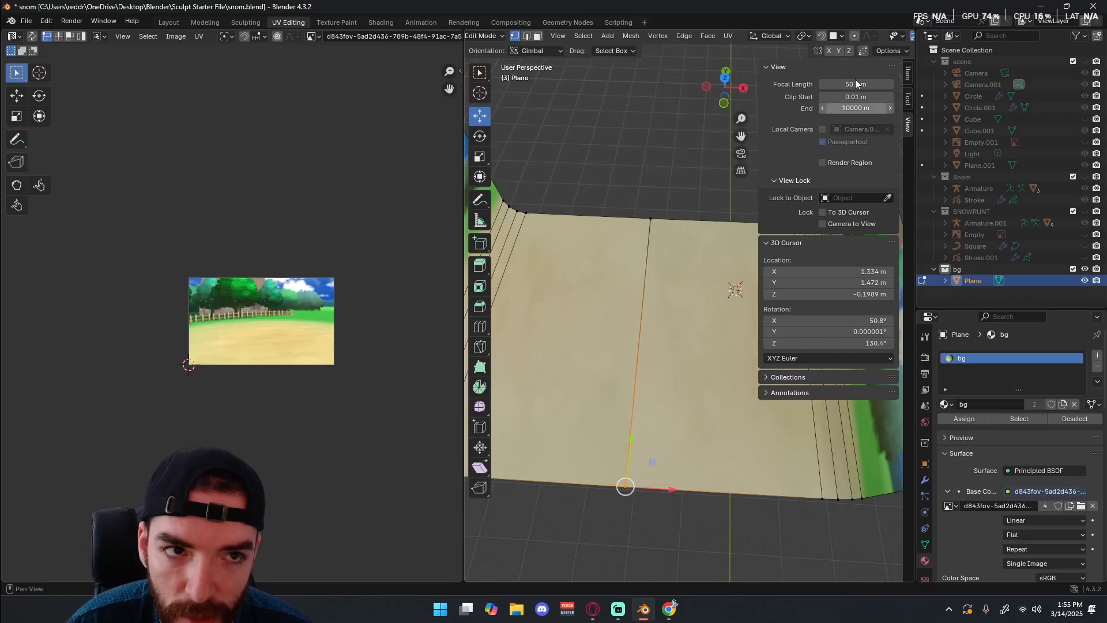
scroll(848, 40, "right", 5)
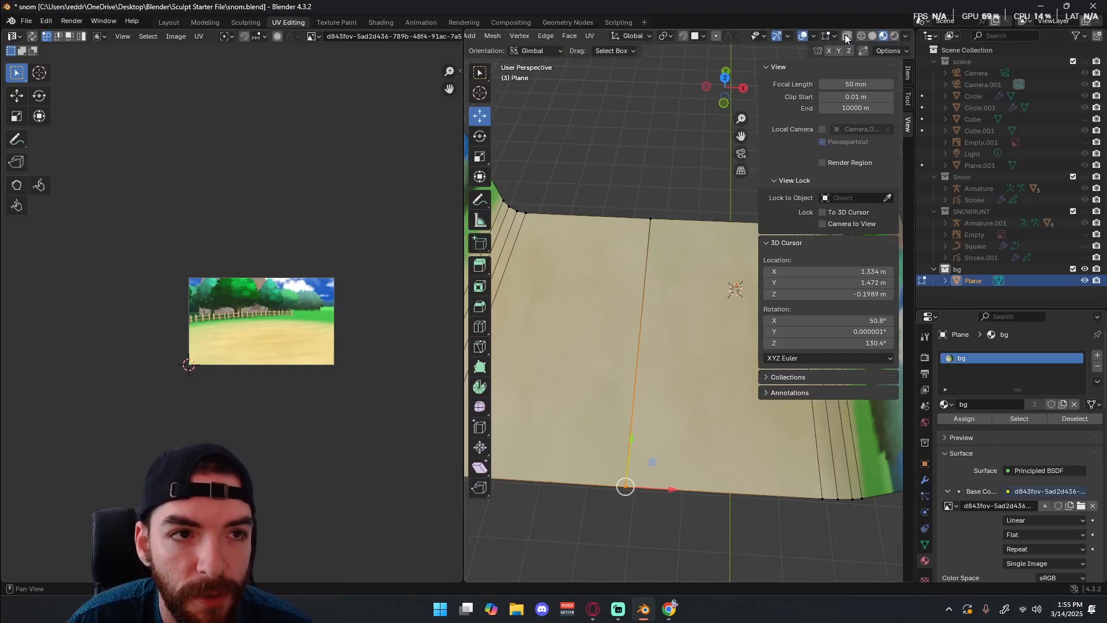
key("m")
left_click(601, 491)
key("Tab")
scroll(630, 438, "down", 4)
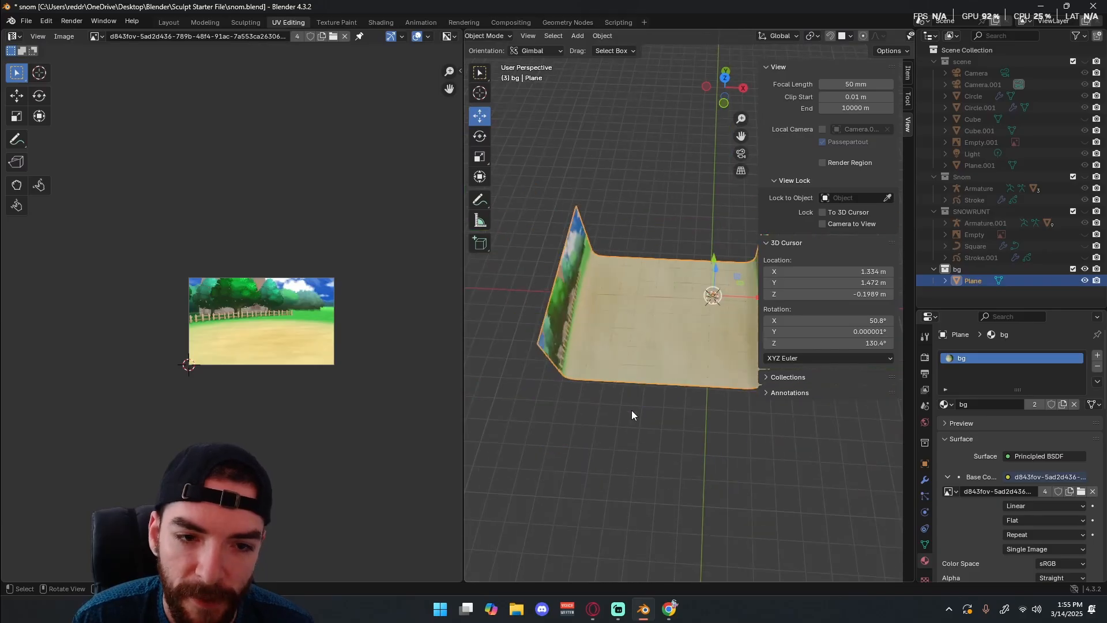
Add a cube mesh to the bg collection and scale it up uniformly until it spans part of the floor.
mouse_move(632, 411)
middle_mouse_down()
mouse_move(573, 363)
mouse_move(684, 387)
mouse_move(749, 359)
mouse_move(578, 343)
mouse_move(583, 383)
mouse_move(615, 380)
mouse_move(624, 323)
mouse_move(619, 421)
middle_mouse_up()
key("shift+a")
mouse_move(612, 368)
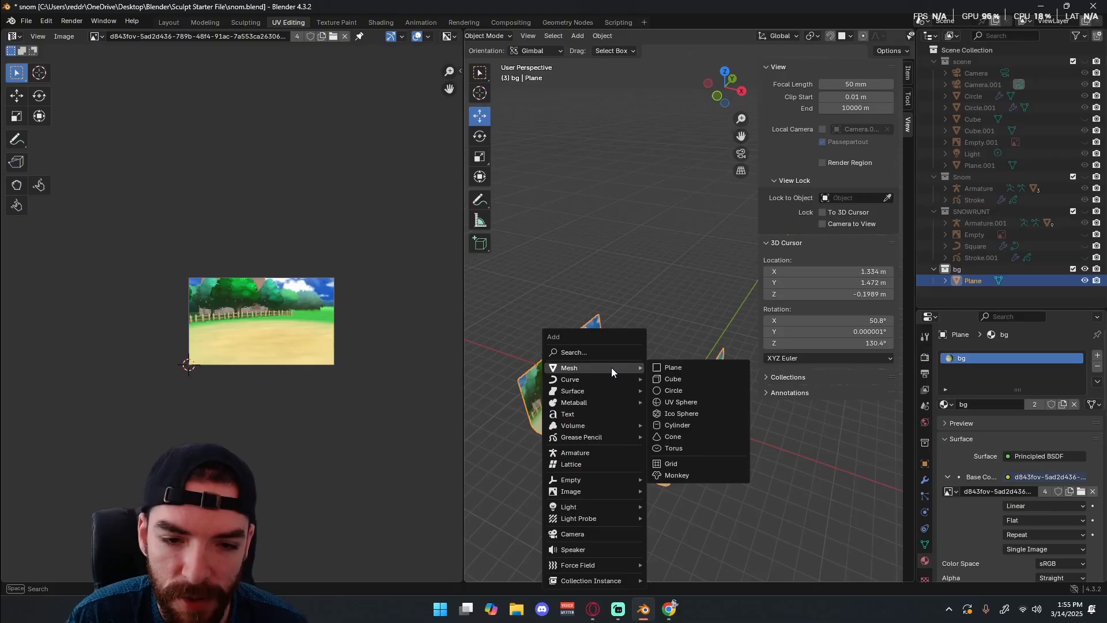
left_click(685, 379)
key("s")
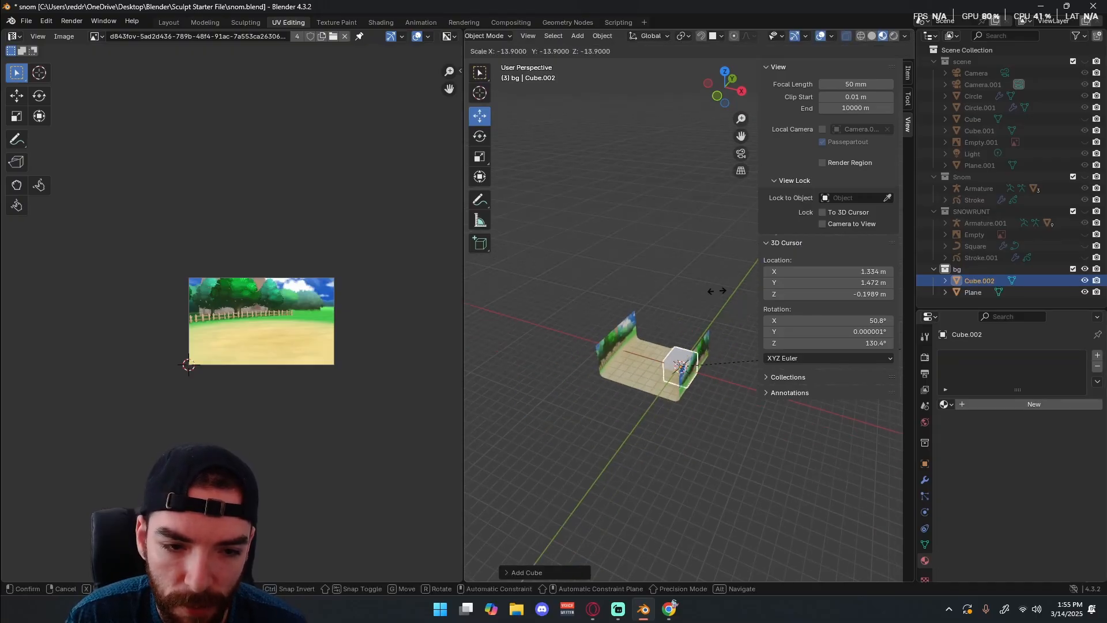
left_click(571, 276)
Move the cube over the middle of the floor in top view and scale it up until it encloses the backdrop.
key("KP_7")
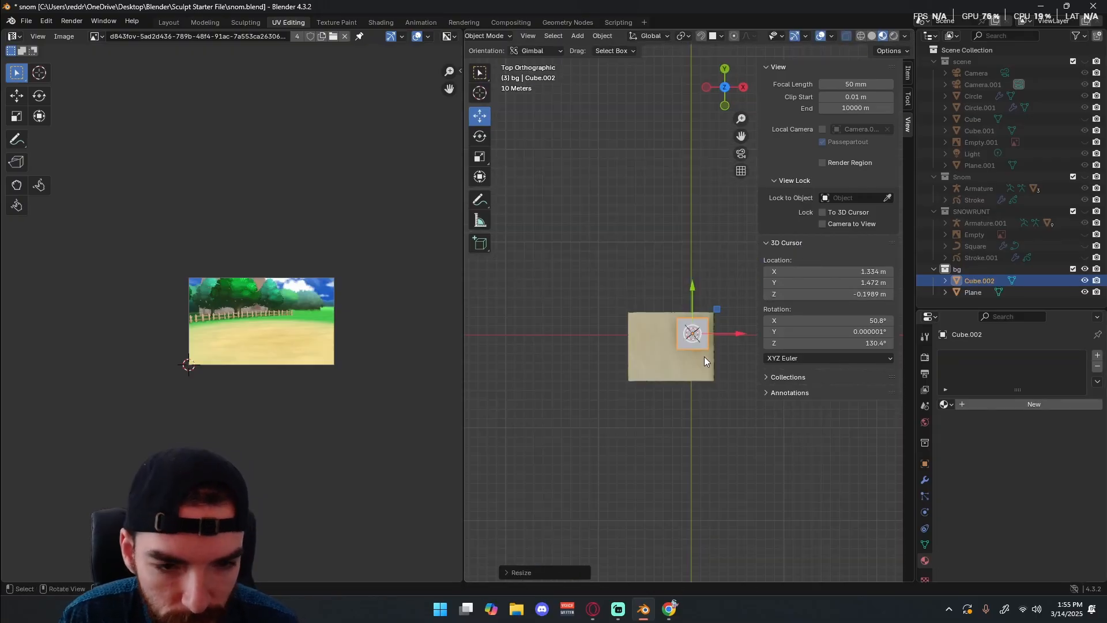
key("g")
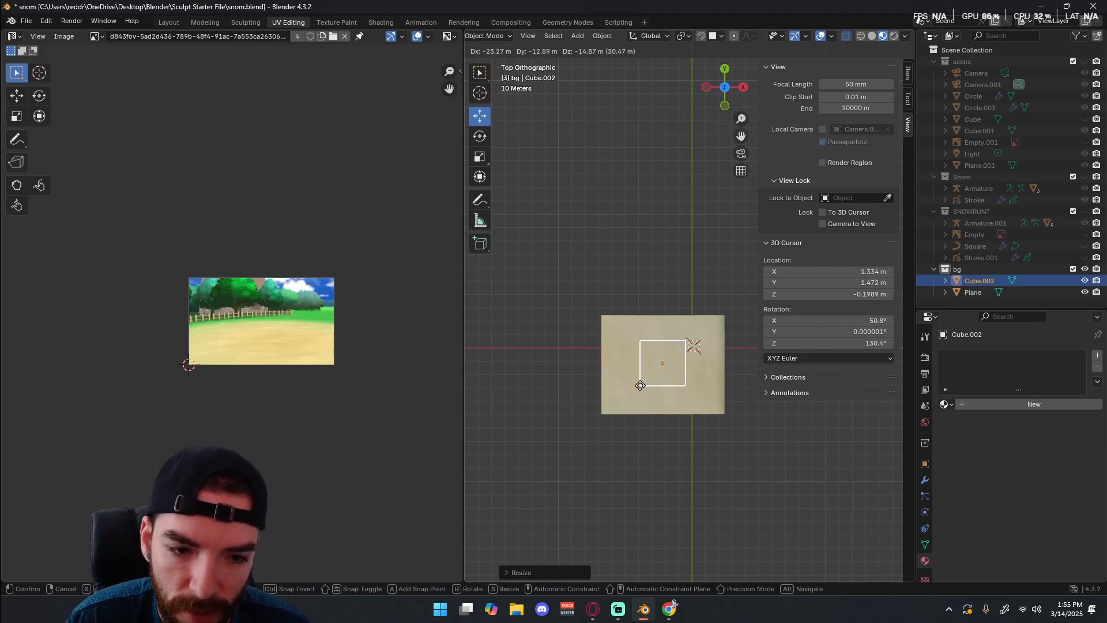
left_click(640, 385)
key("s")
left_click(745, 332)
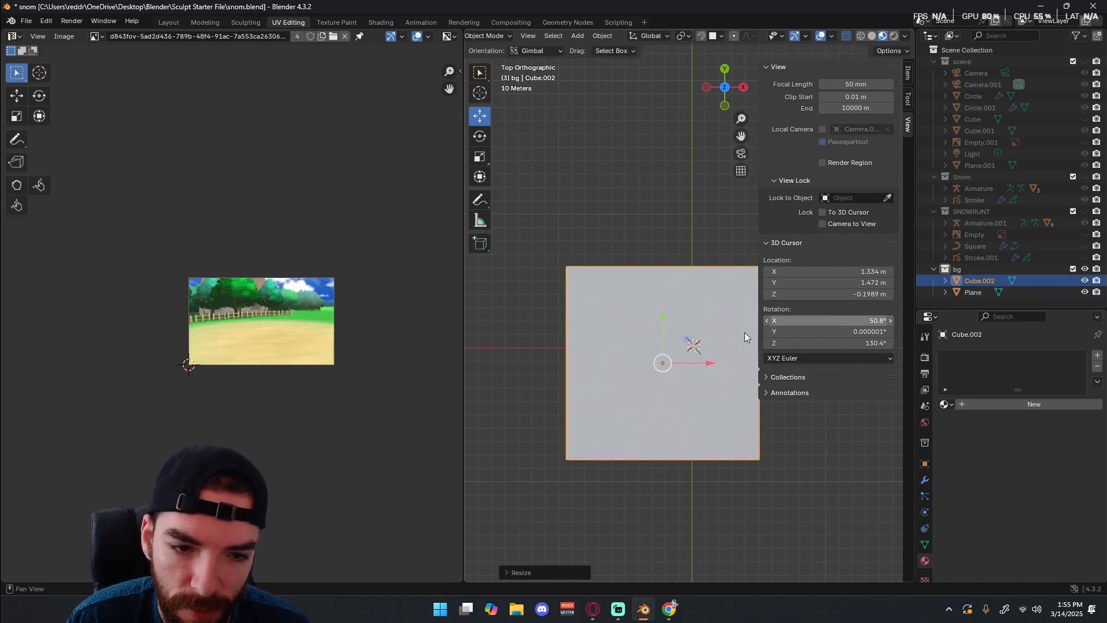
middle_click_drag(745, 333, 621, 209)
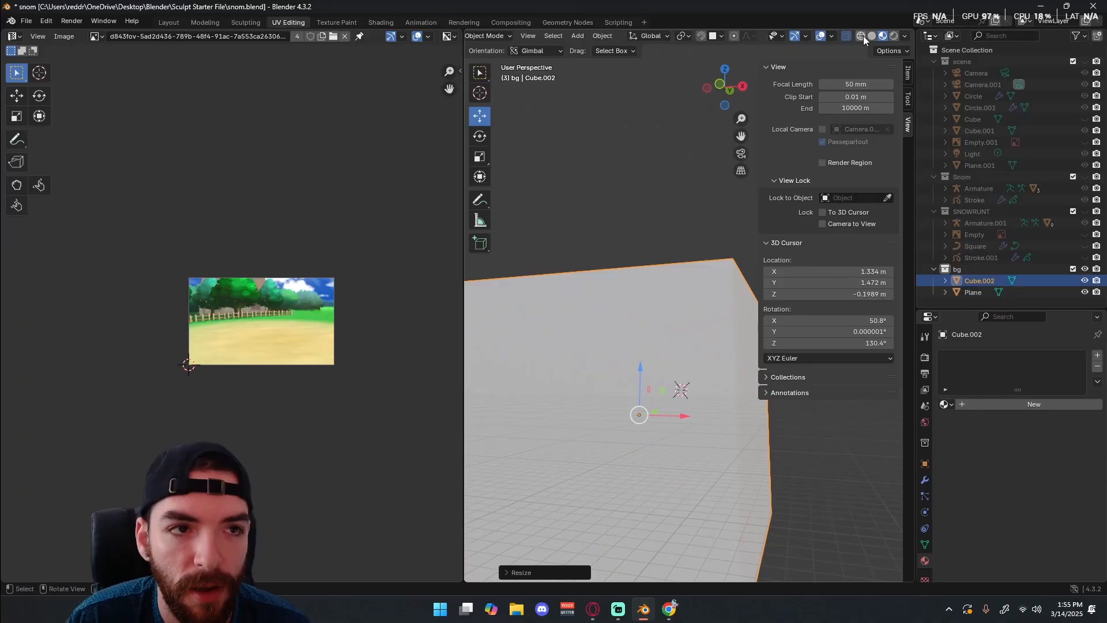
key("KP_7")
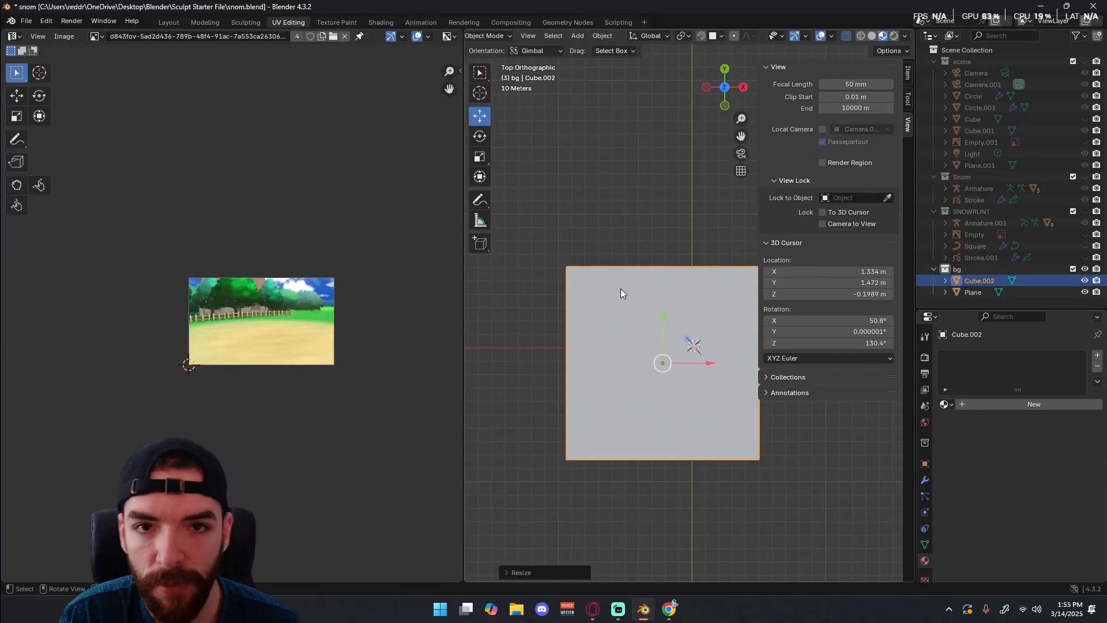
Delete the top face of the surrounding cube in Edit Mode so the box is open above the backdrop.
key("Tab")
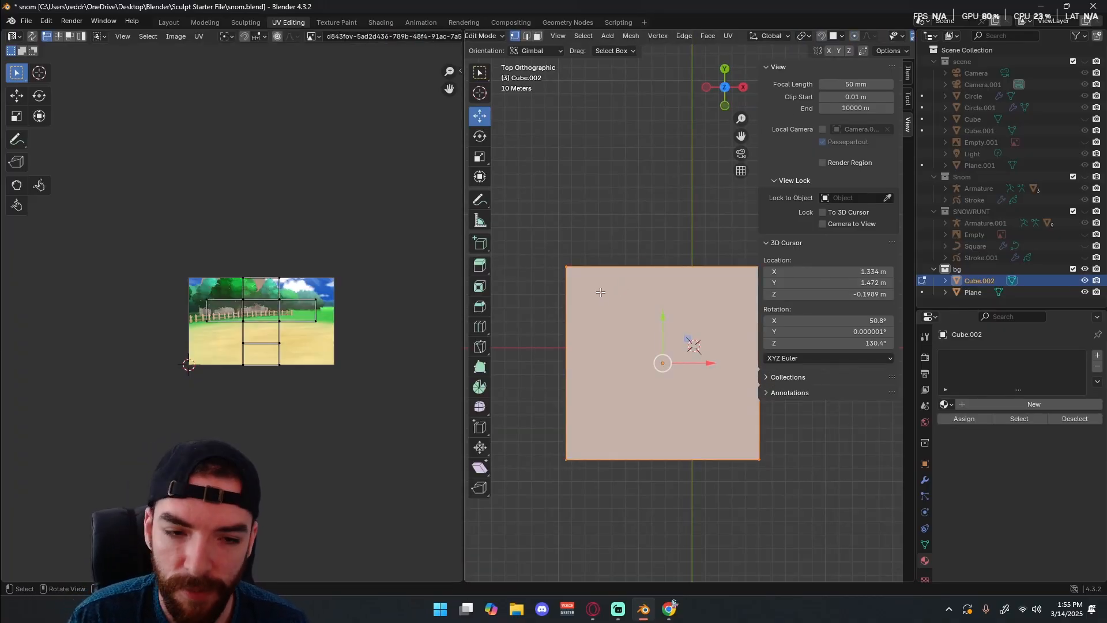
left_click(661, 368)
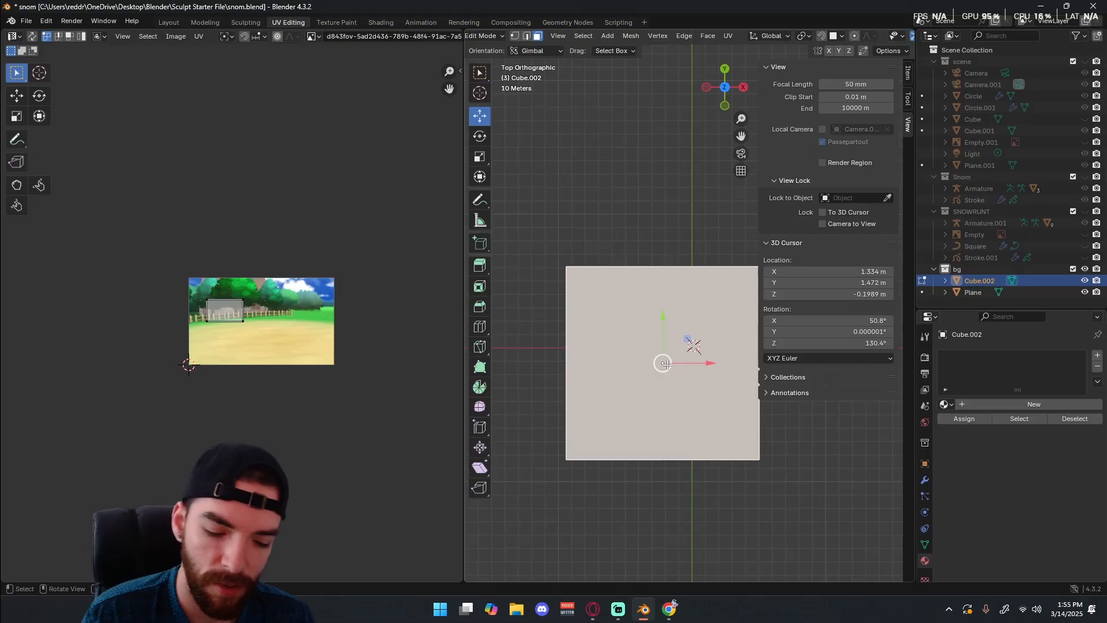
key("u")
left_click(666, 369)
key("ctrl+z")
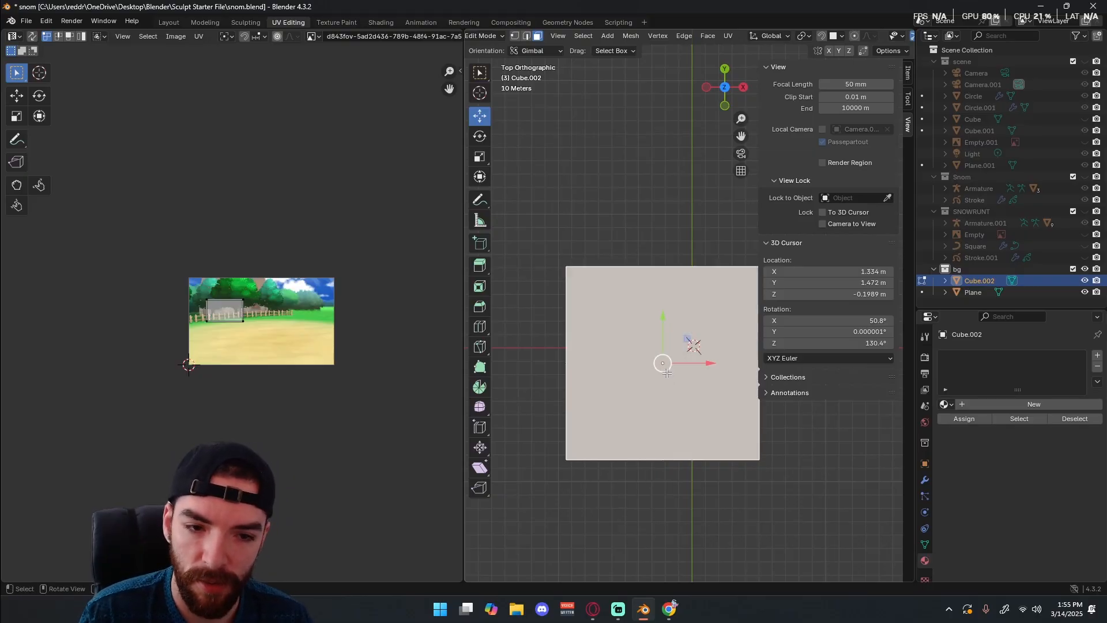
key("u")
left_click(659, 396)
middle_click_drag(658, 395, 575, 286)
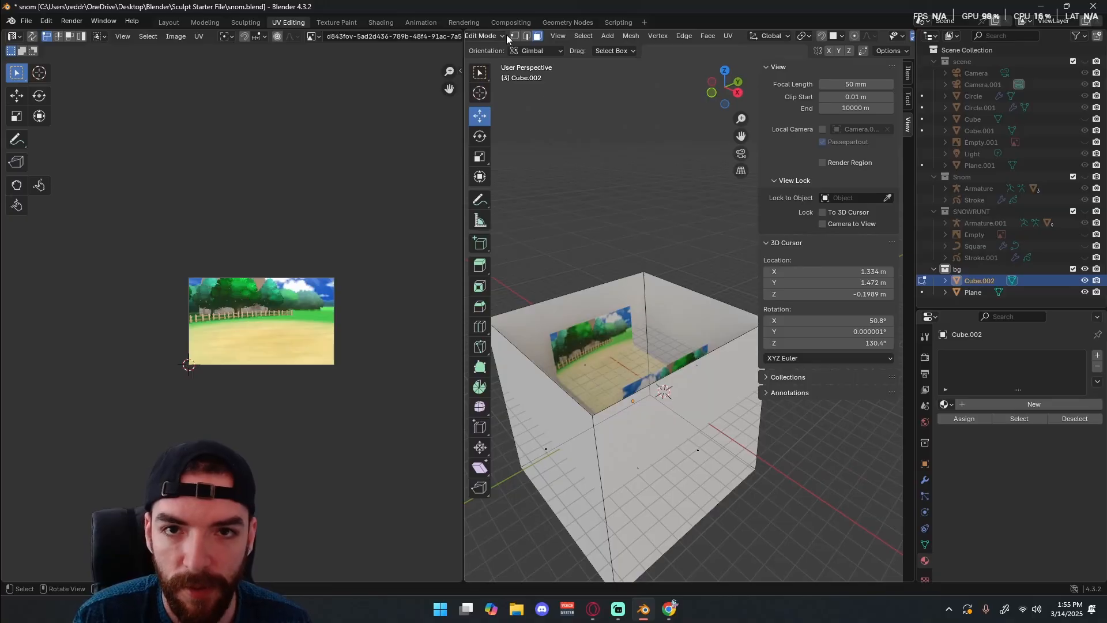
Try to raise the cube's bottom vertices along Z in front view, then undo the move.
middle_click_drag(612, 237, 666, 321)
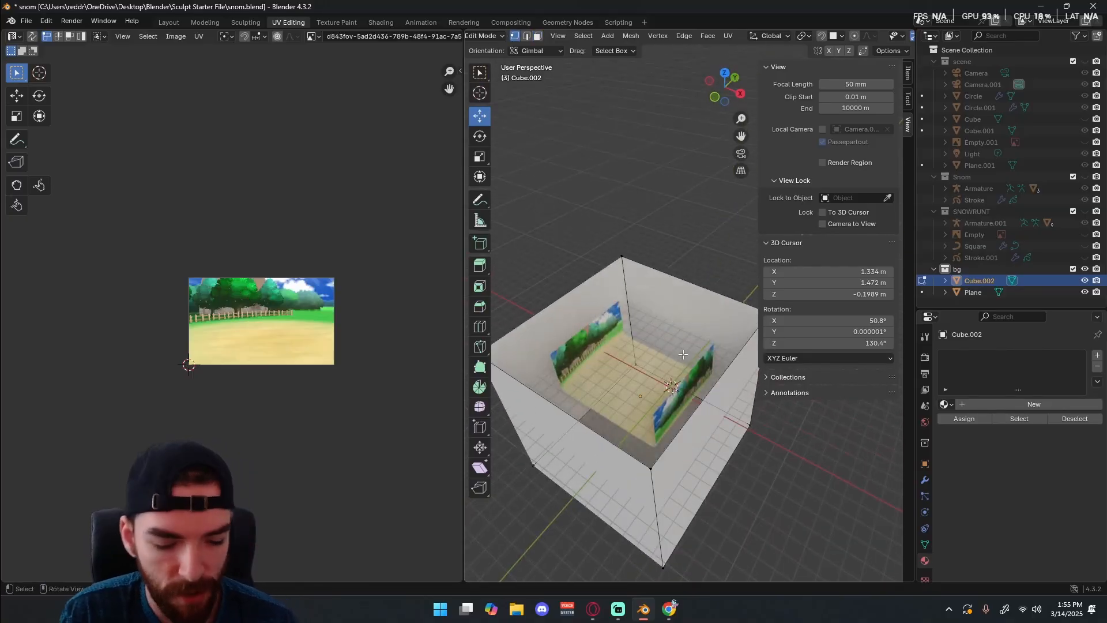
key("KP_1")
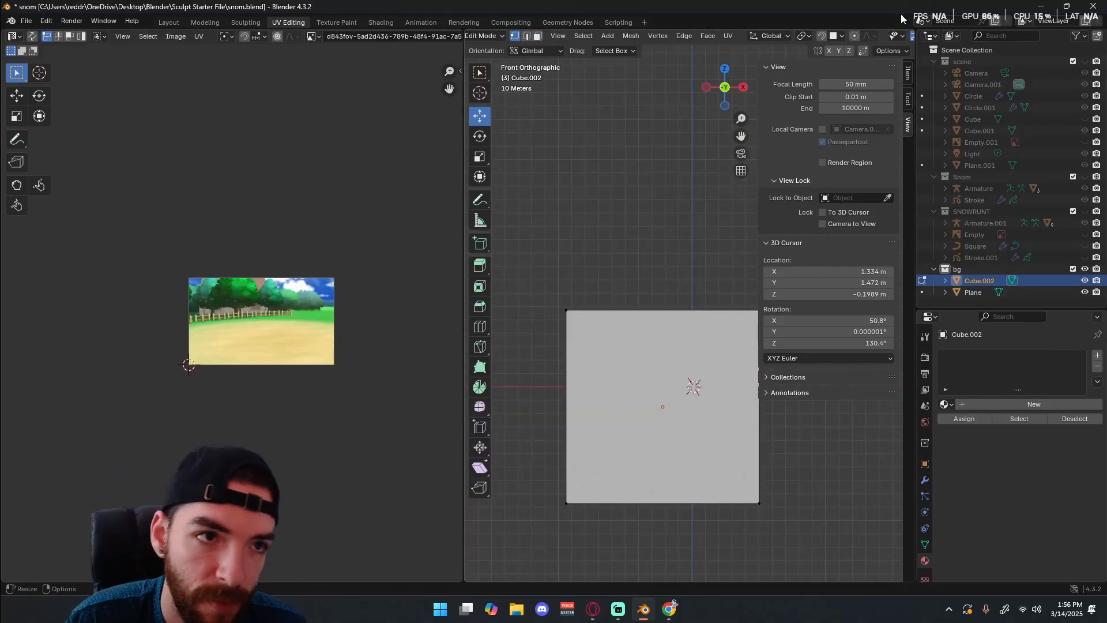
left_click_drag(546, 449, 820, 518)
key("g")
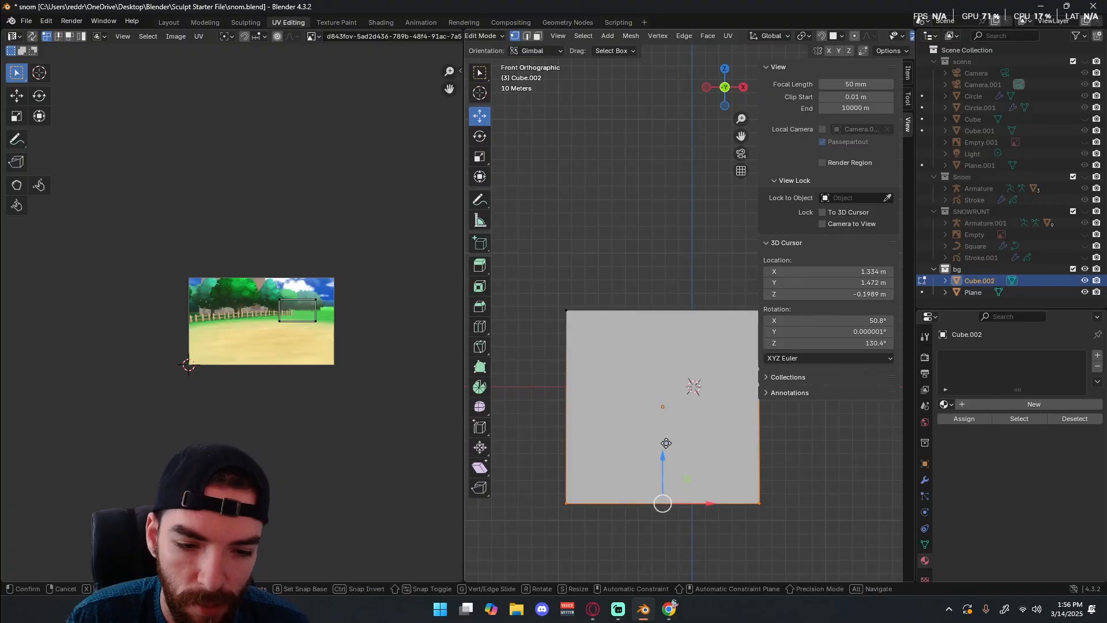
key("z")
mouse_move(691, 321)
left_mouse_down()
mouse_move(690, 262)
mouse_move(679, 328)
left_mouse_up()
key("ctrl+z")
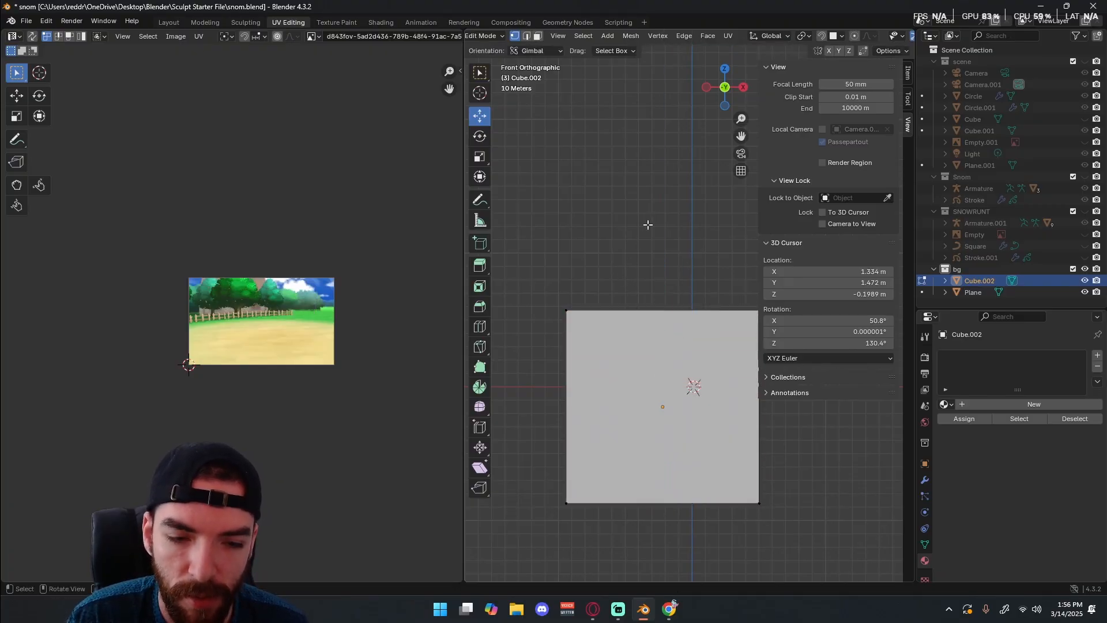
Switch to the Modeling workspace and raise the cube's bottom vertices along Z to about the backdrop floor's level.
middle_click_drag(648, 225, 791, 141)
scroll(677, 199, "down", 3)
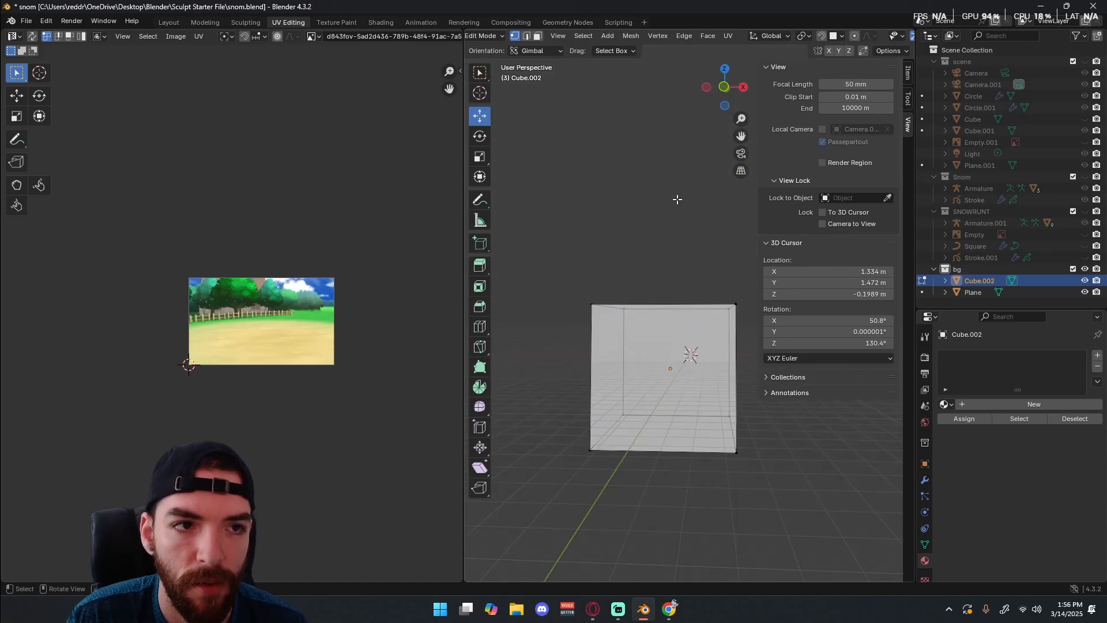
left_click(168, 24)
left_click(195, 24)
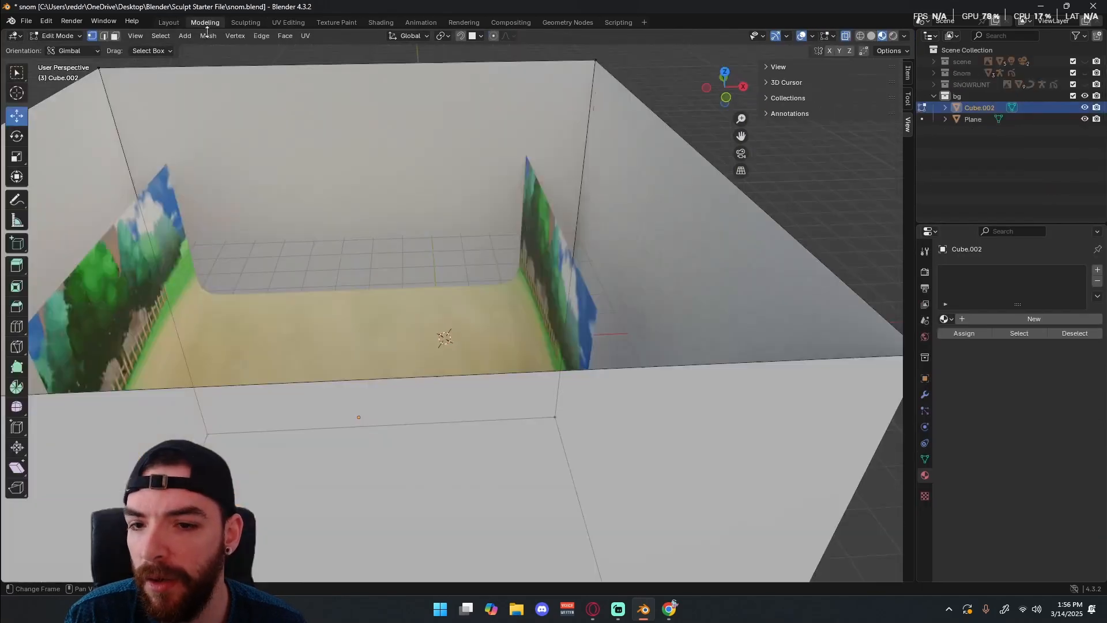
scroll(359, 290, "down", 5)
middle_click_drag(359, 290, 464, 241, "shift")
key("KP_1")
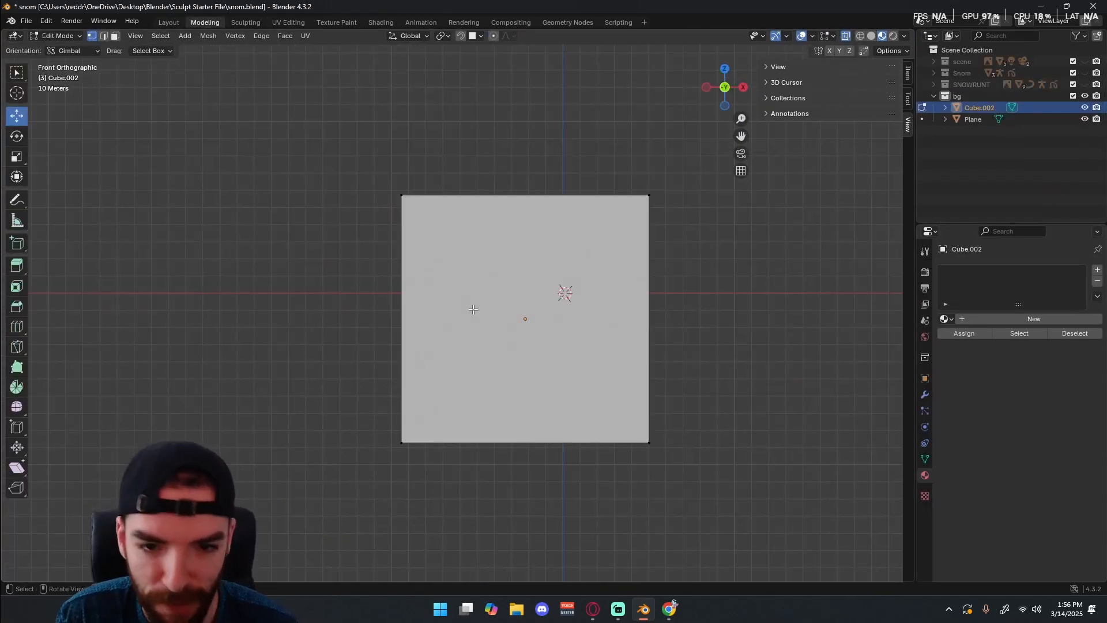
left_click_drag(353, 403, 744, 484)
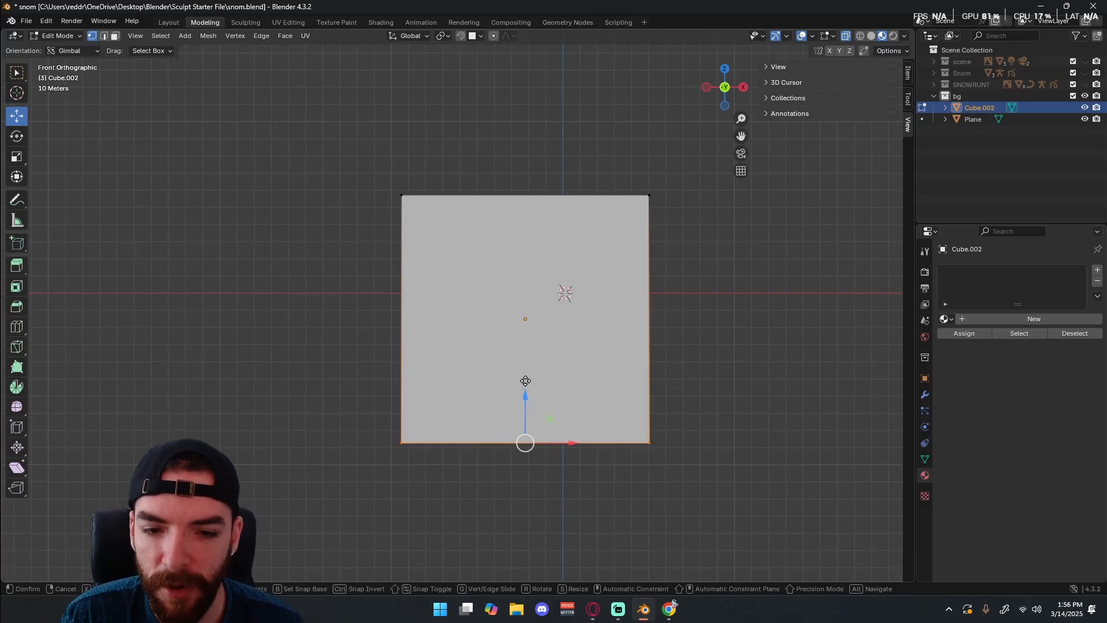
left_click_drag(525, 381, 531, 265)
middle_click_drag(504, 203, 497, 240)
left_click_drag(534, 262, 543, 206)
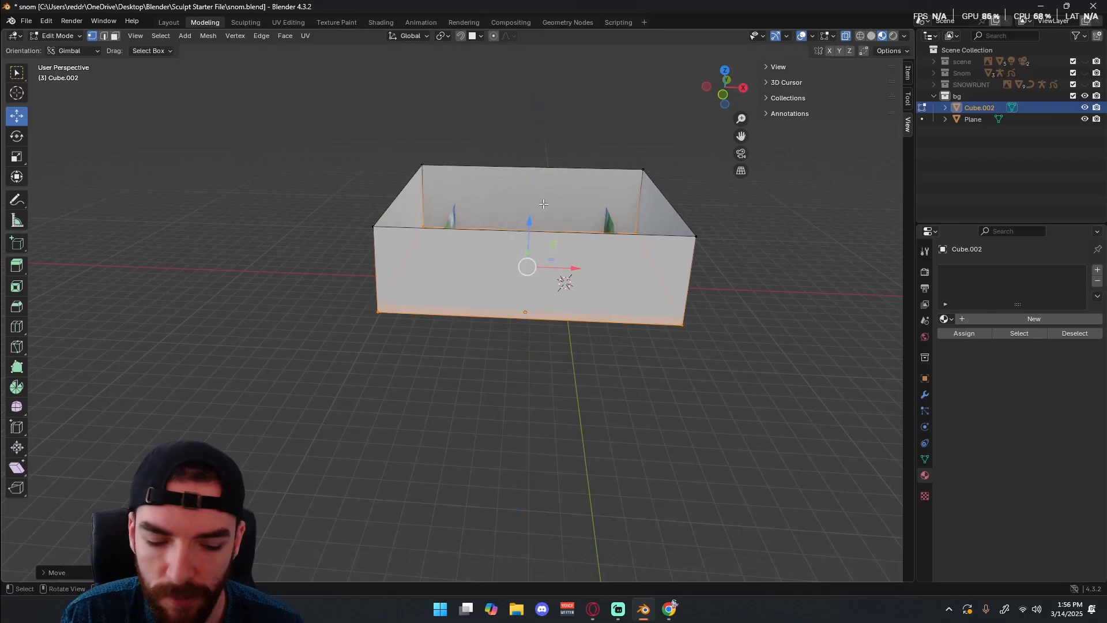
Lower the cube's bottom slightly so it sits just beneath the backdrop floor, then return to Object Mode.
key("KP_1")
middle_click_drag(543, 204, 501, 258)
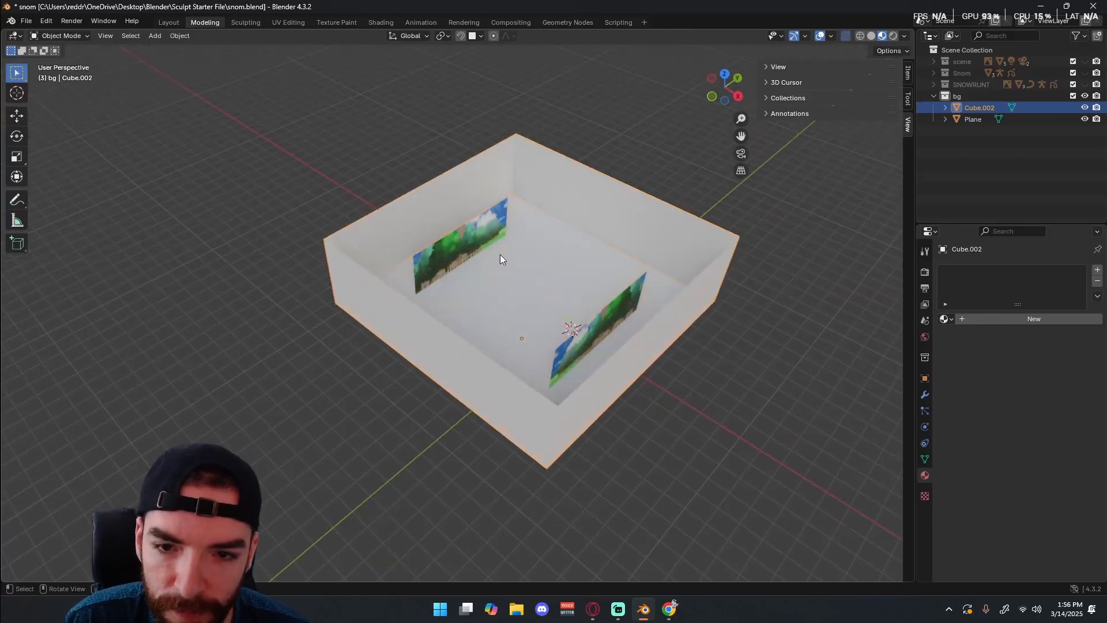
left_click_drag(529, 277, 527, 291)
middle_click_drag(527, 292, 564, 205)
left_click(678, 162)
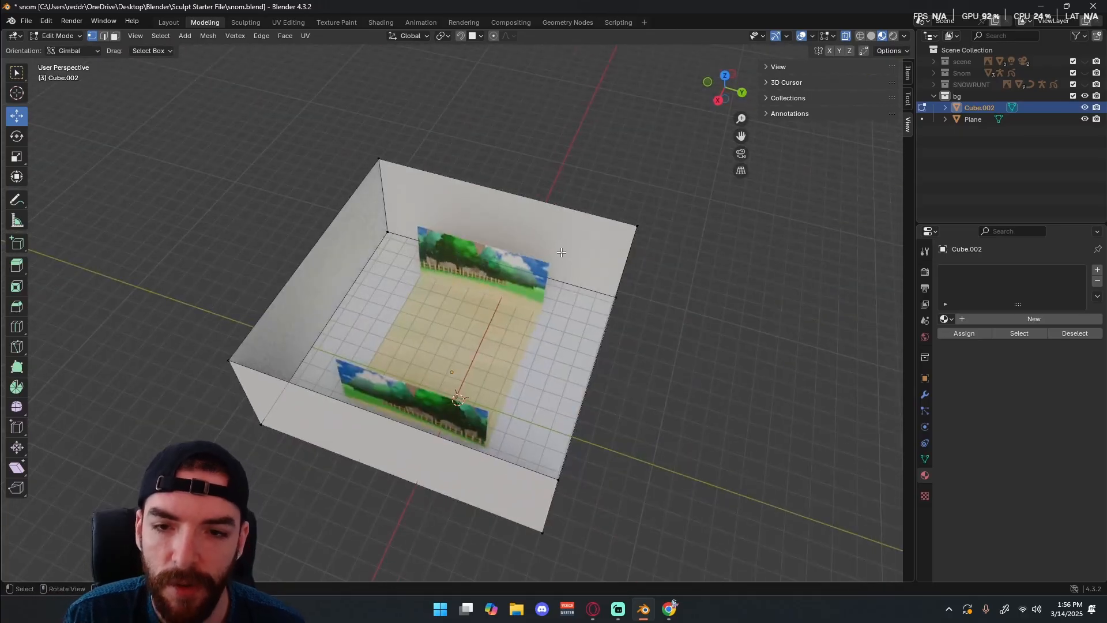
key("Tab")
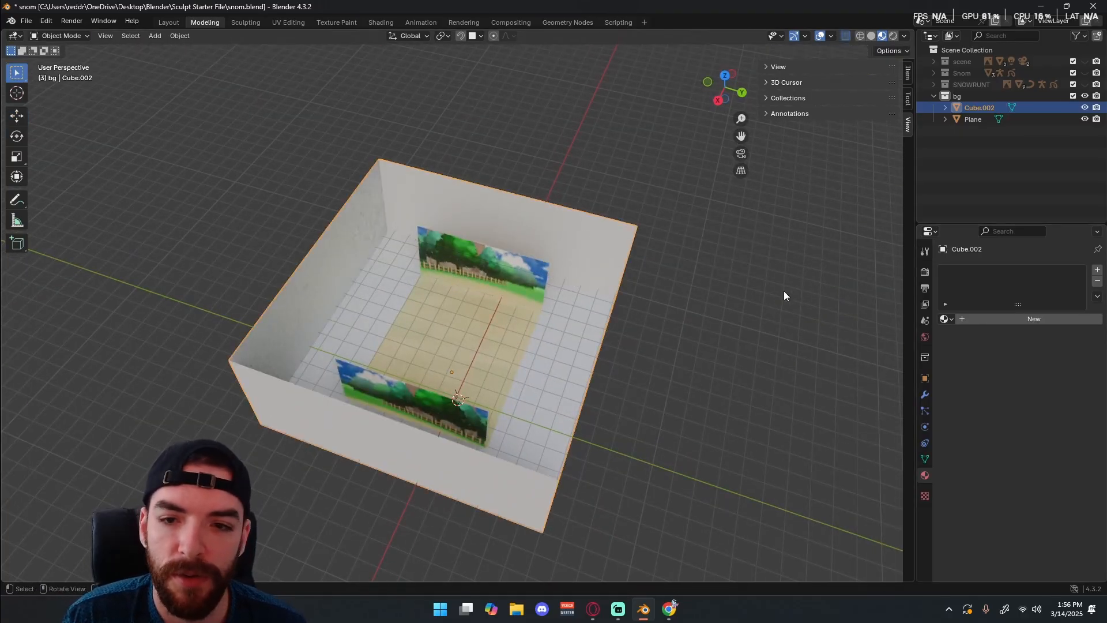
Select the cube's four upper rim vertices in Edit Mode and lower them along Z to shorten the walls.
middle_click_drag(784, 291, 546, 247)
key("Tab")
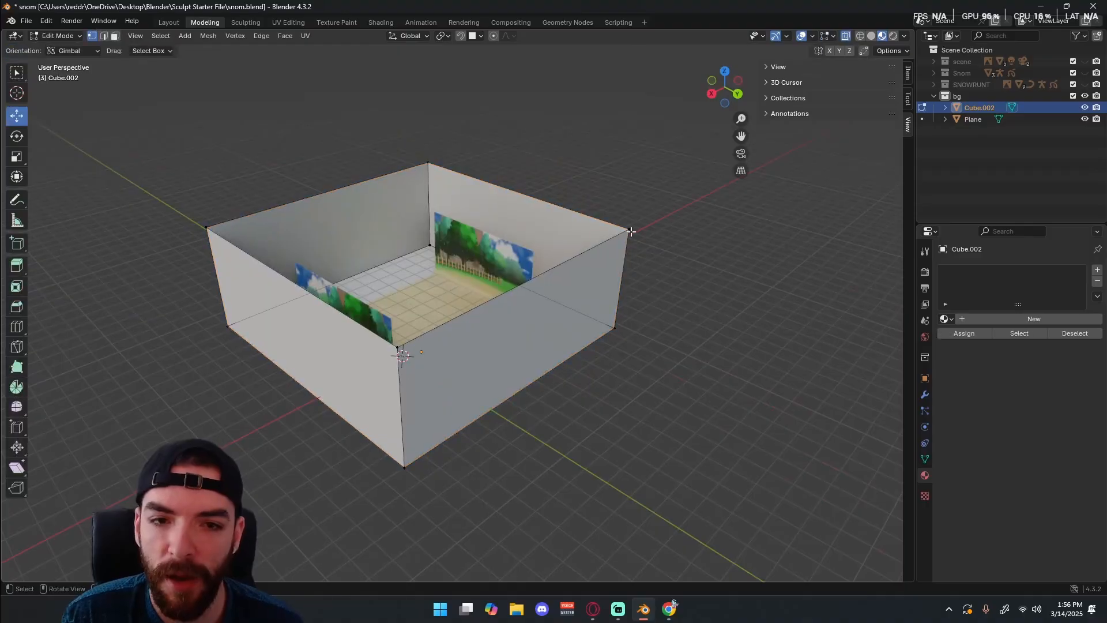
left_click(628, 229)
left_click(321, 199, "alt")
left_click(216, 224, "shift")
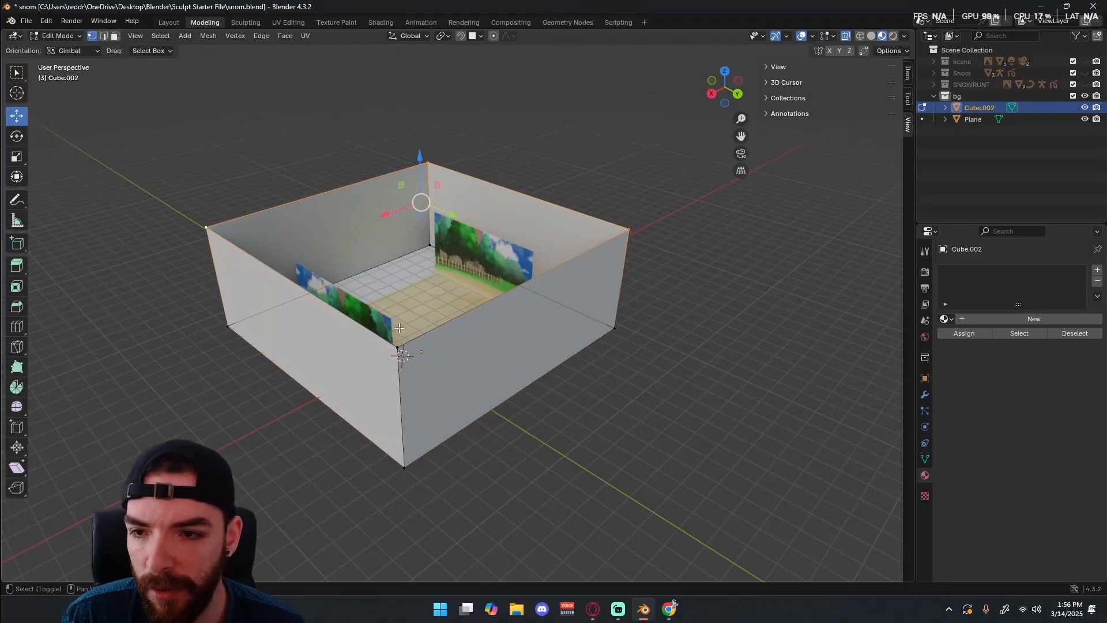
left_click(401, 343, "shift")
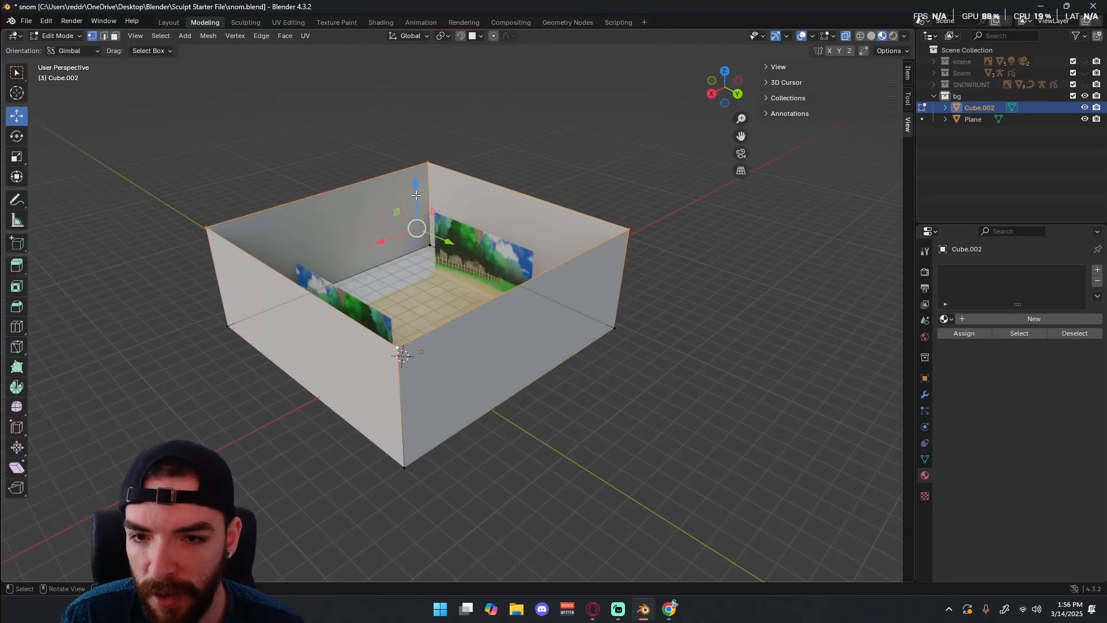
left_click_drag(415, 195, 425, 237)
Adjust the rim's height along Z in front and right views until it sits slightly above the image walls.
key("KP_1")
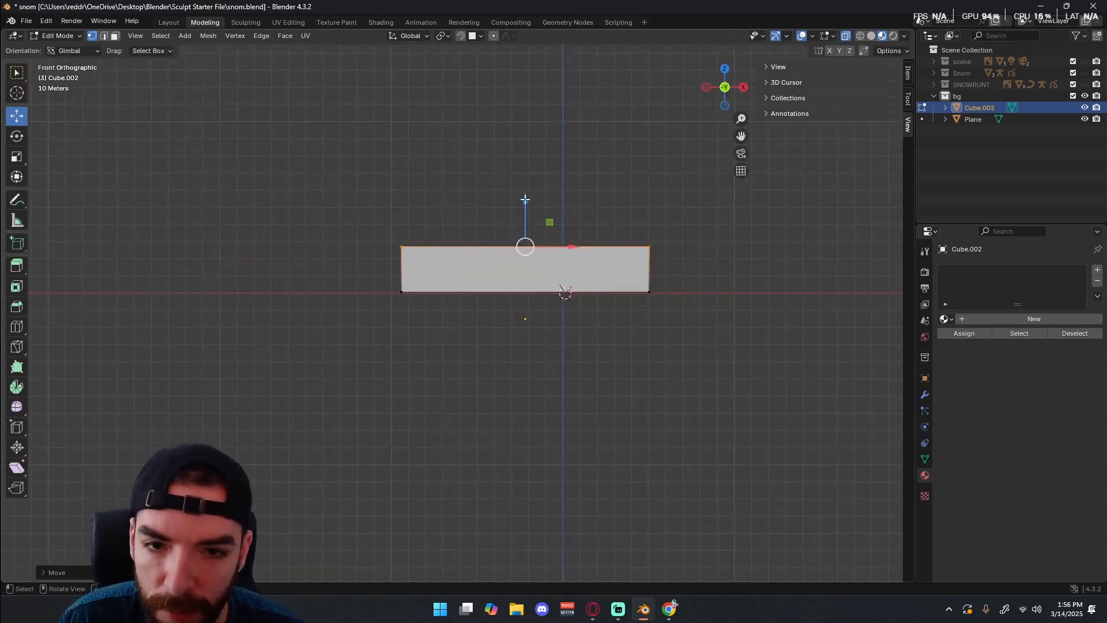
left_click_drag(524, 199, 553, 204)
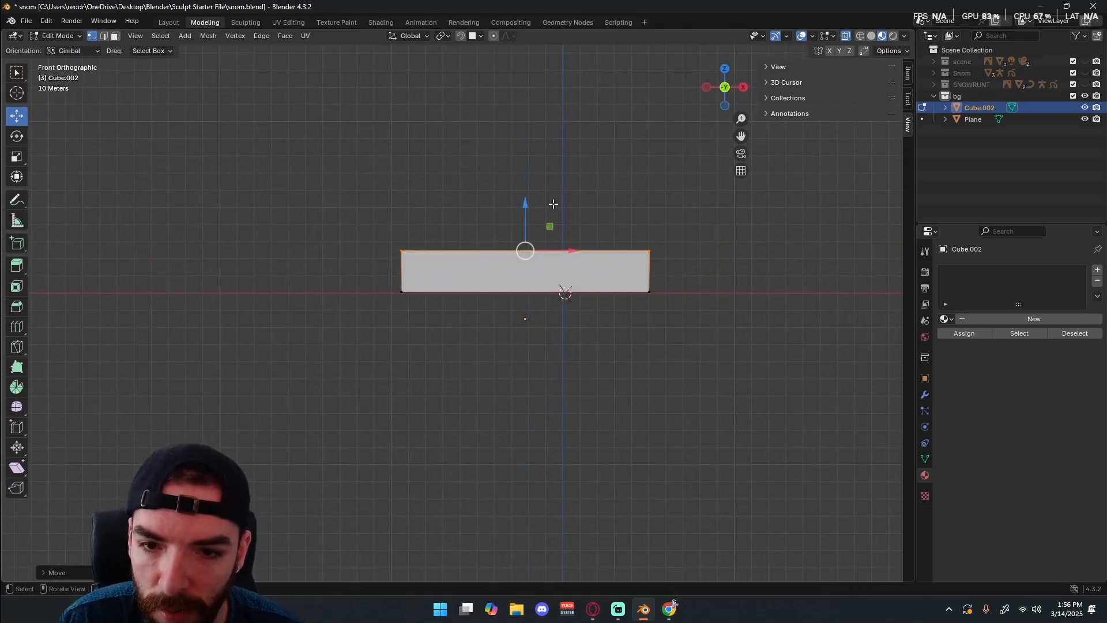
key("KP_3")
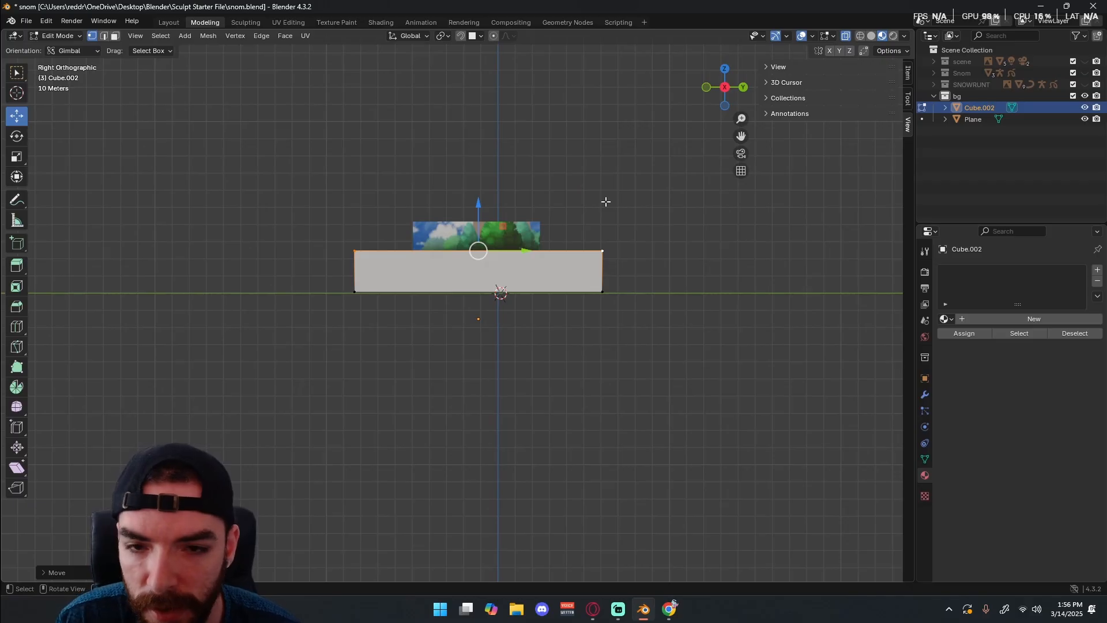
left_click_drag(478, 211, 478, 173)
middle_click_drag(375, 178, 445, 224)
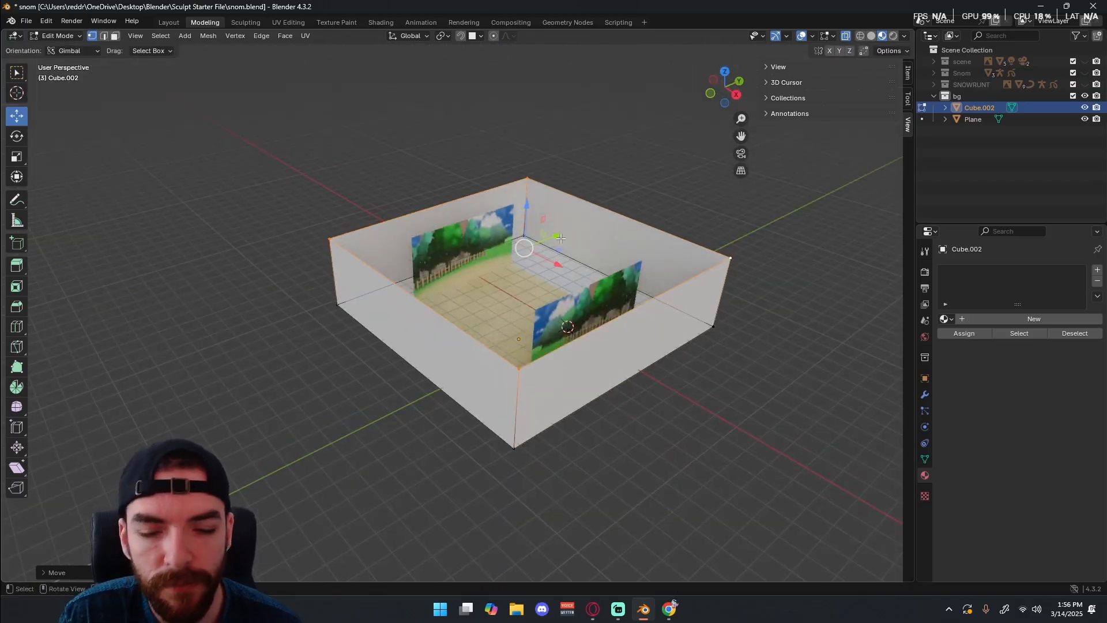
Select the entire box mesh and scale it to about 0.53 along Y to match the backdrop's width.
middle_click_drag(561, 238, 535, 239)
key("a")
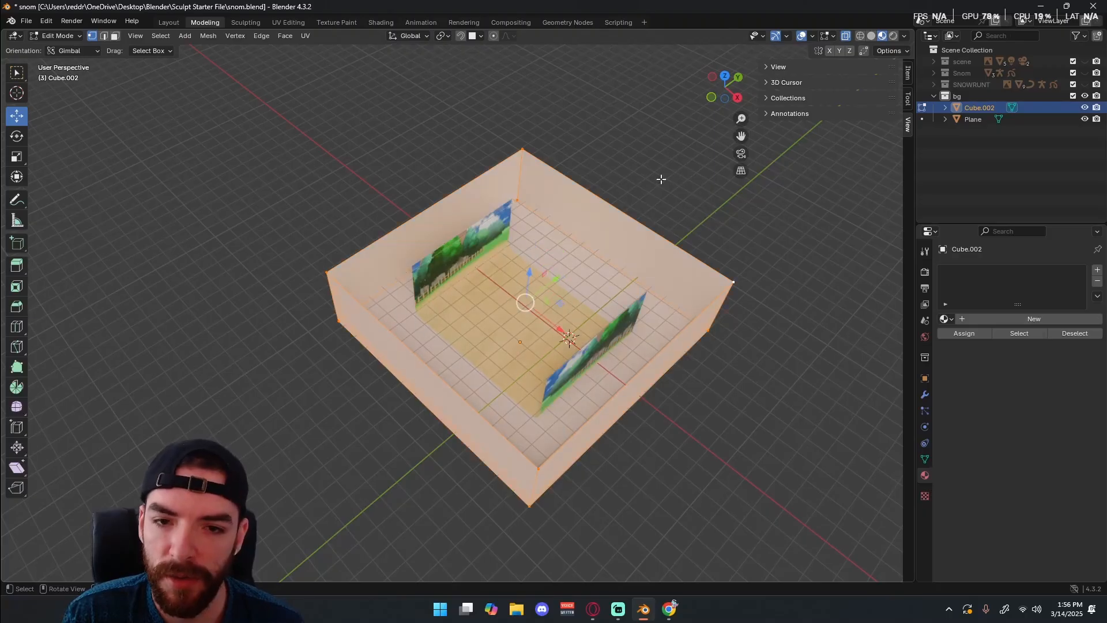
key("s")
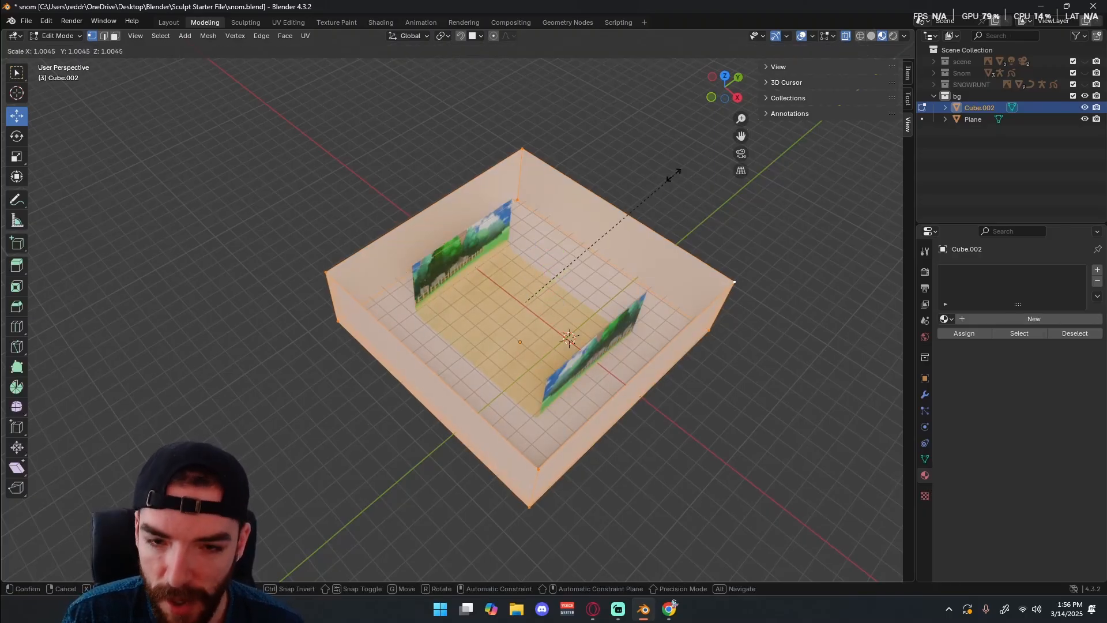
key("y")
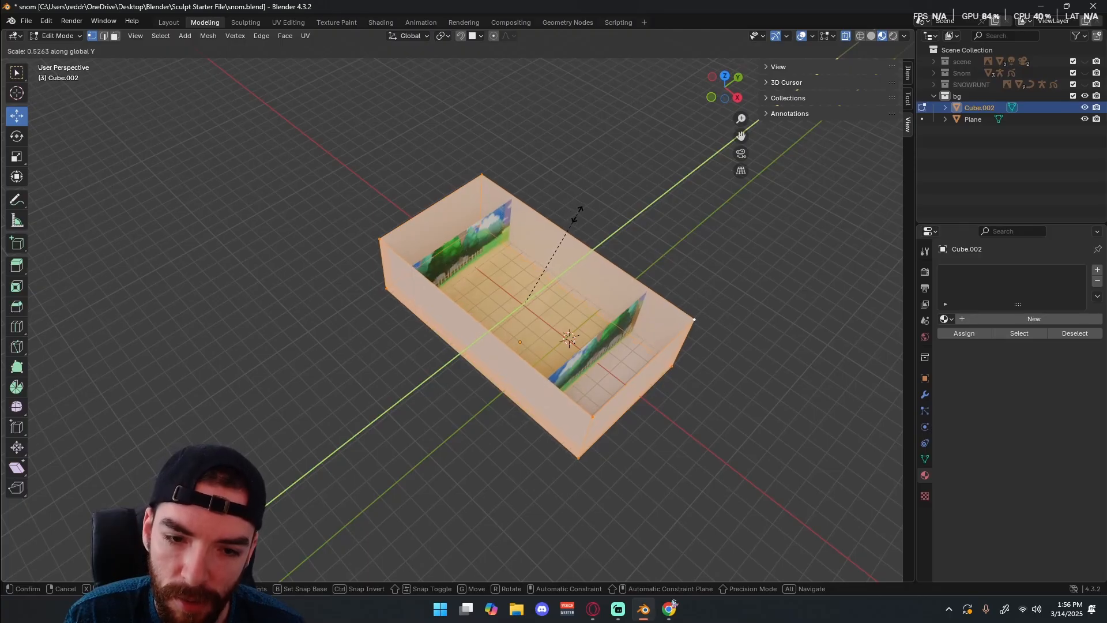
left_click(577, 214)
Scale the box to about 0.77 along X so its ends sit close behind the image walls, then return to Object Mode.
key("s")
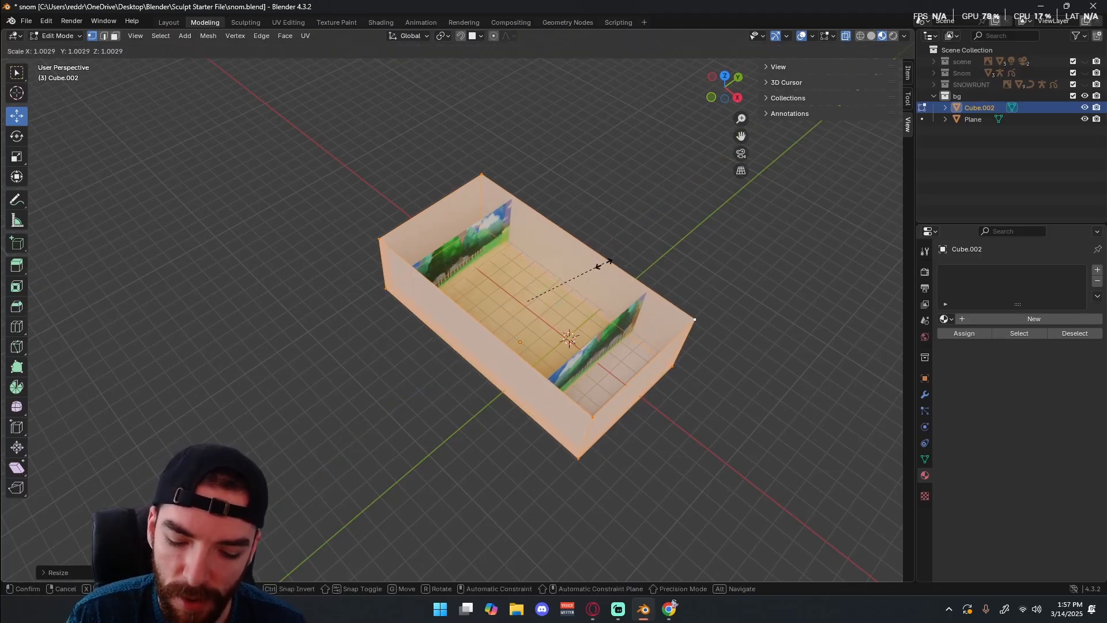
key("x")
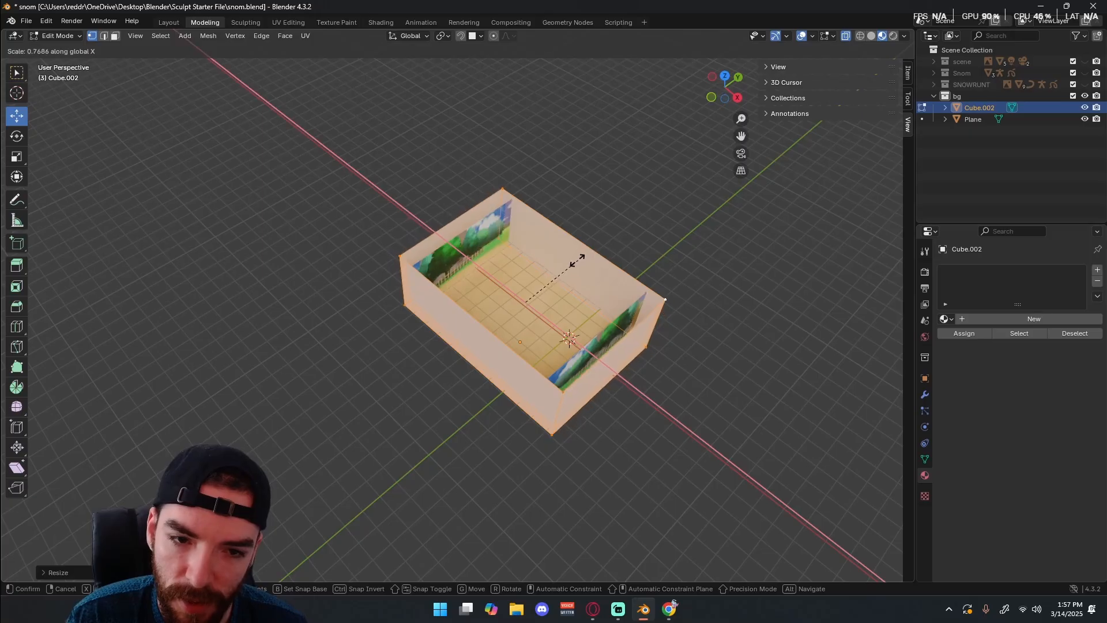
left_click(574, 257)
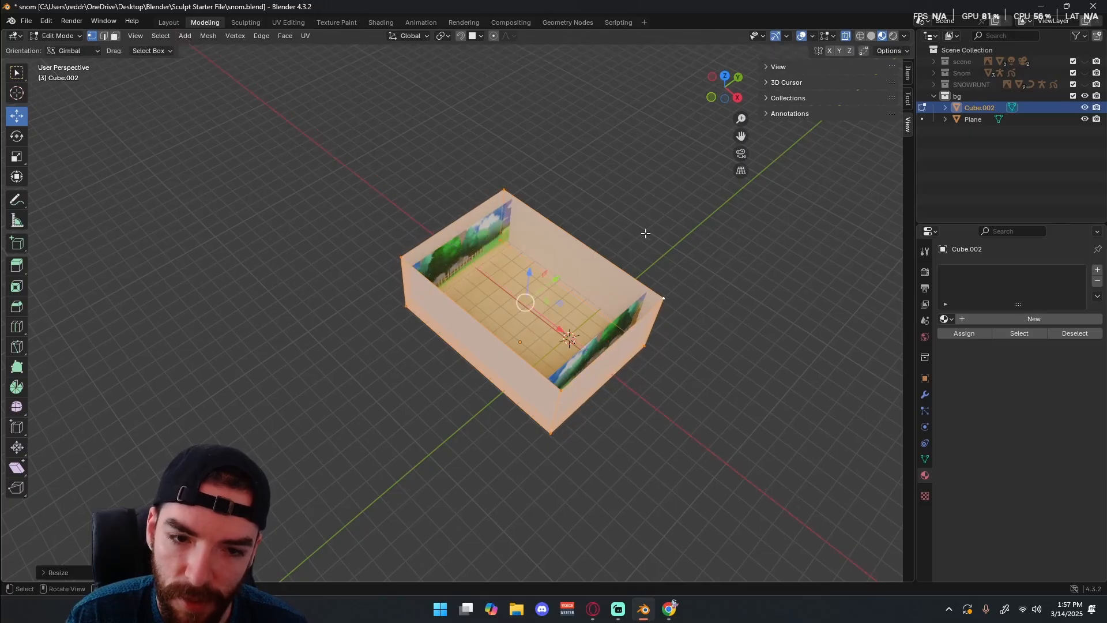
key("Tab")
left_click(649, 242)
Assign the existing Material.007 to the box and check it against the backdrop floor.
middle_click_drag(649, 242, 667, 299)
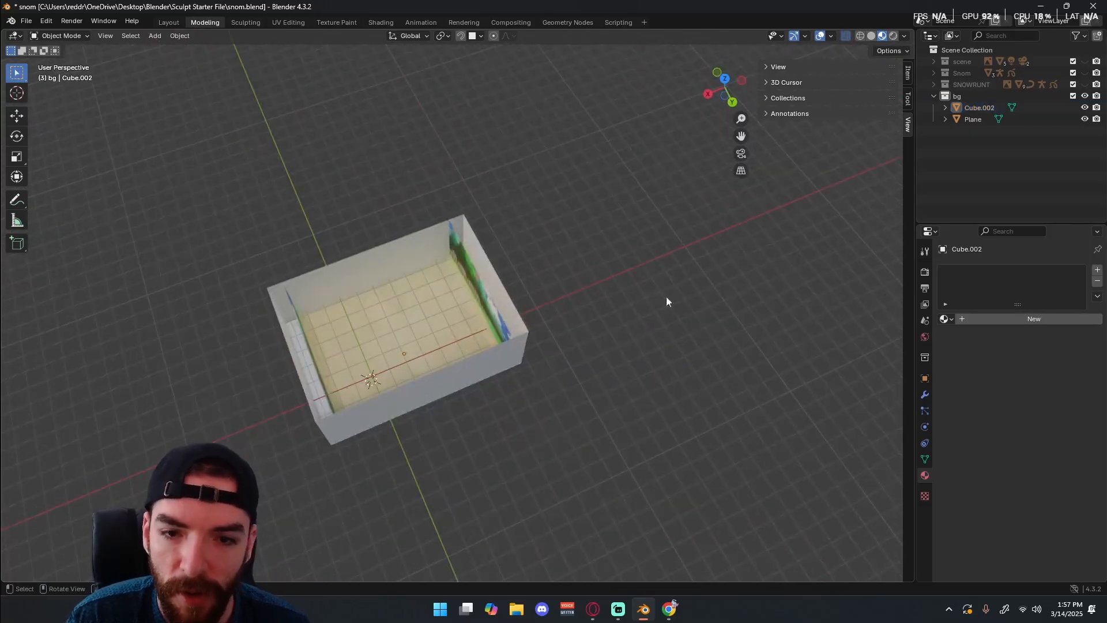
left_click(946, 319)
left_click(821, 424)
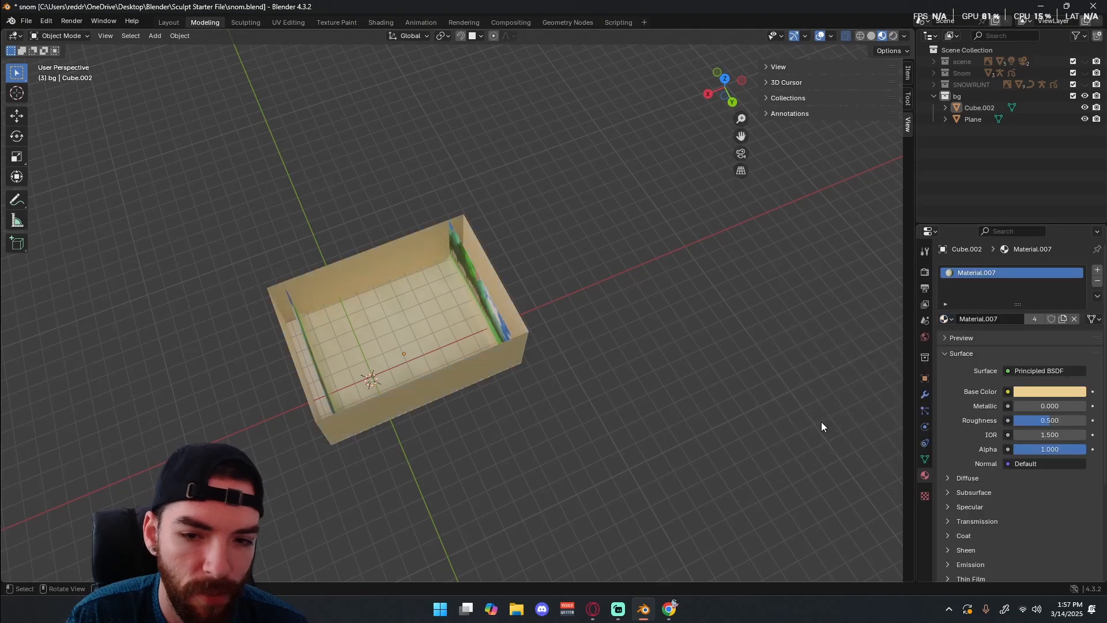
middle_click_drag(821, 421, 374, 389)
key("Tab")
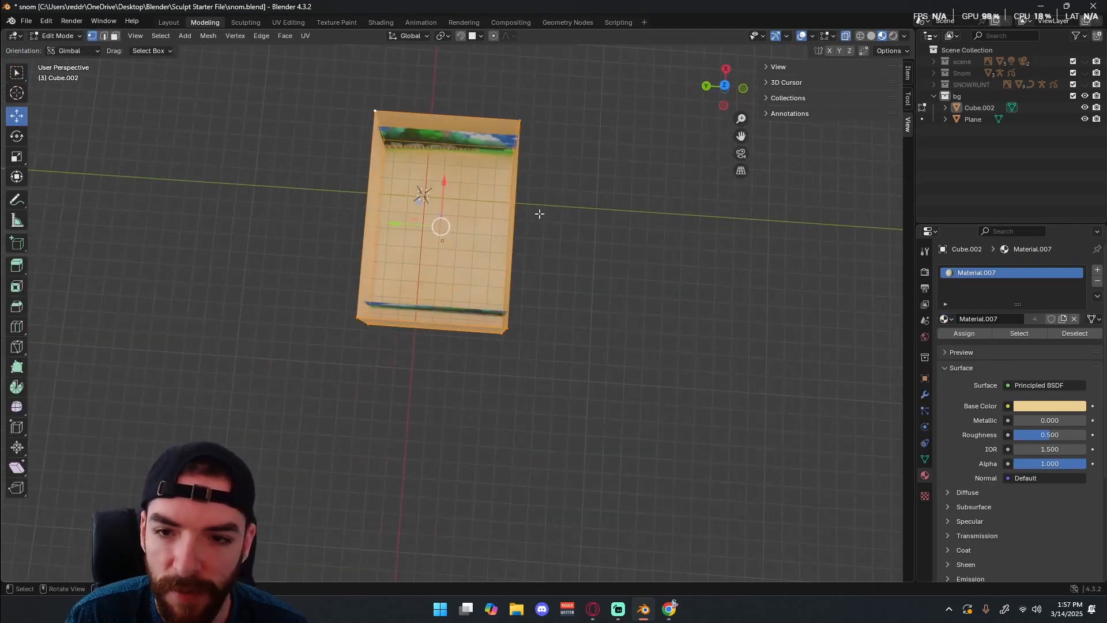
key("Tab")
middle_click_drag(539, 213, 635, 288)
Replace the box's material with the existing Material.009.
left_click(946, 319)
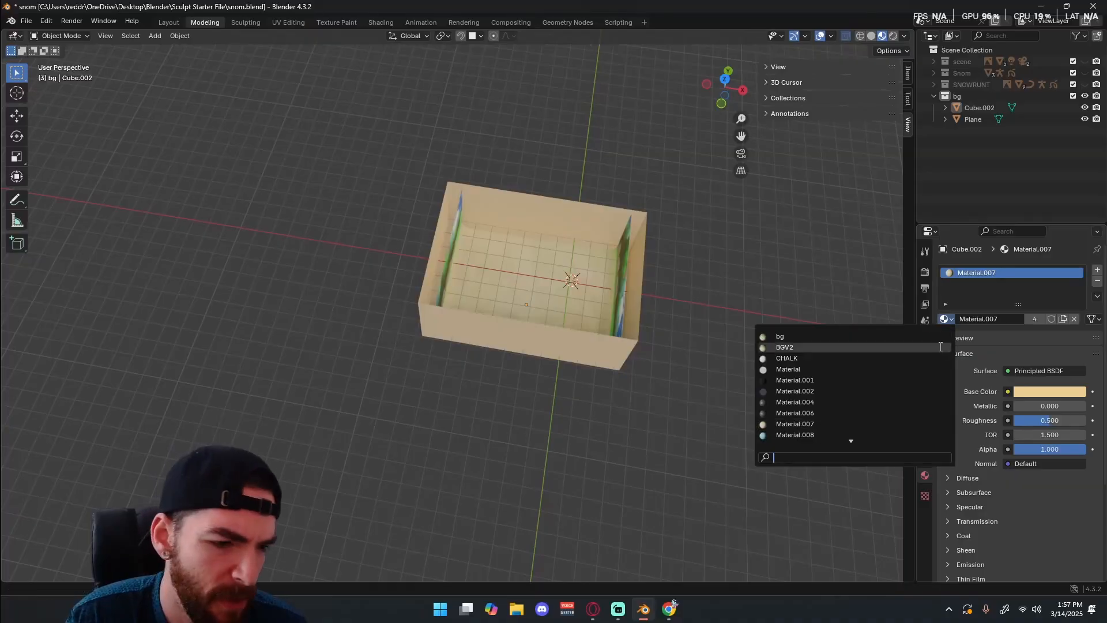
scroll(798, 415, "down", 2)
left_click(798, 413)
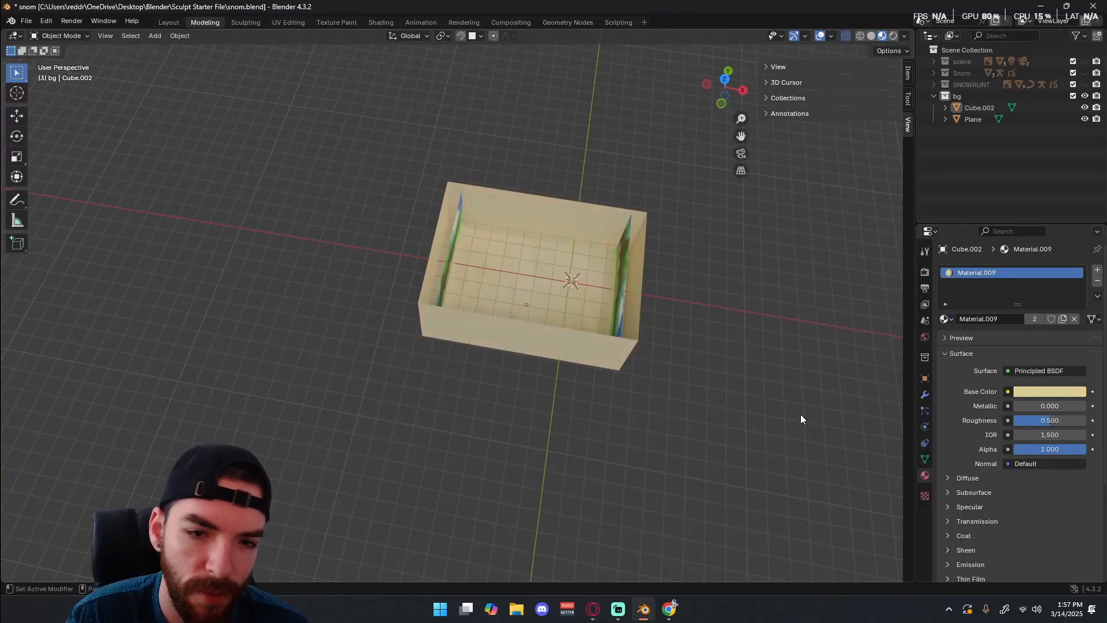
middle_click_drag(721, 341, 525, 200)
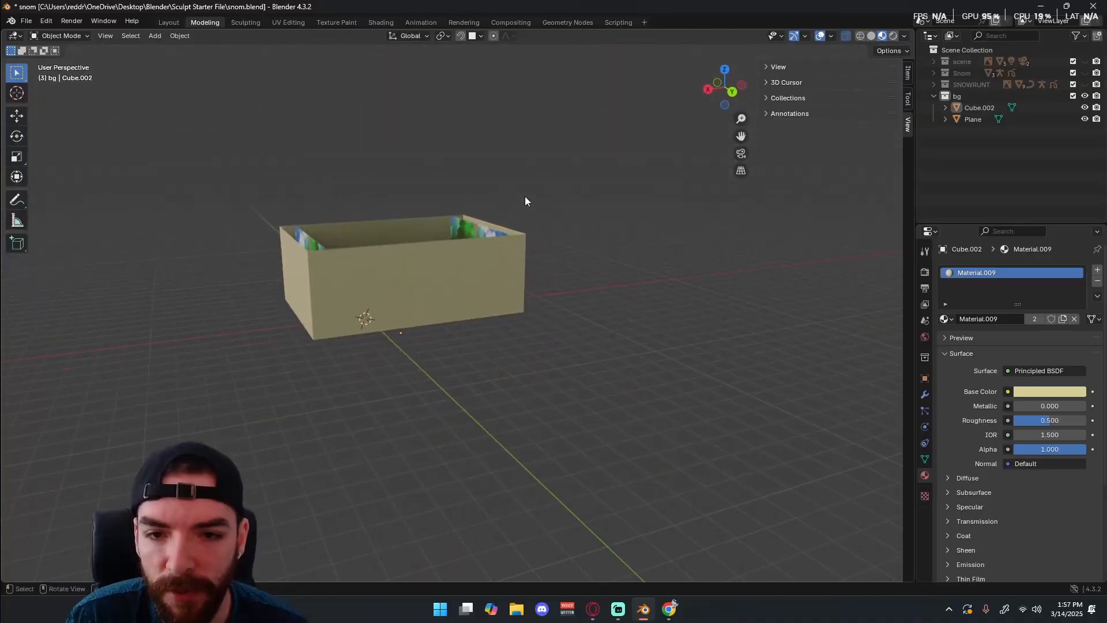
Check the enclosed backdrop in the camera view and from above its open top.
key("KP_0")
key("KP_0")
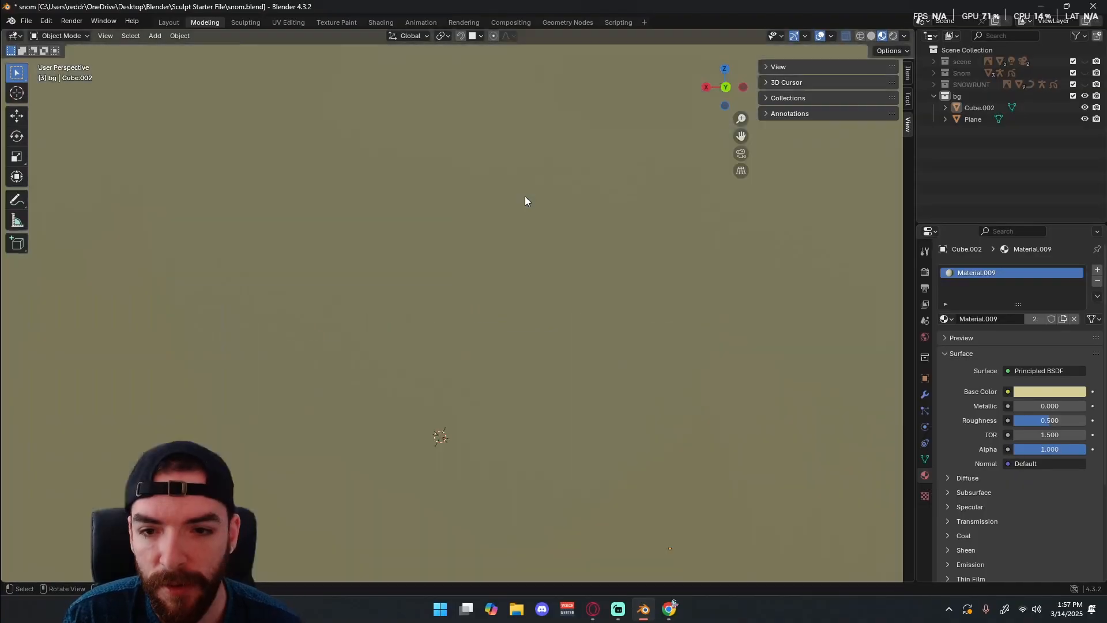
middle_click_drag(525, 196, 532, 239)
scroll(576, 346, "up", 5)
scroll(577, 340, "down", 3)
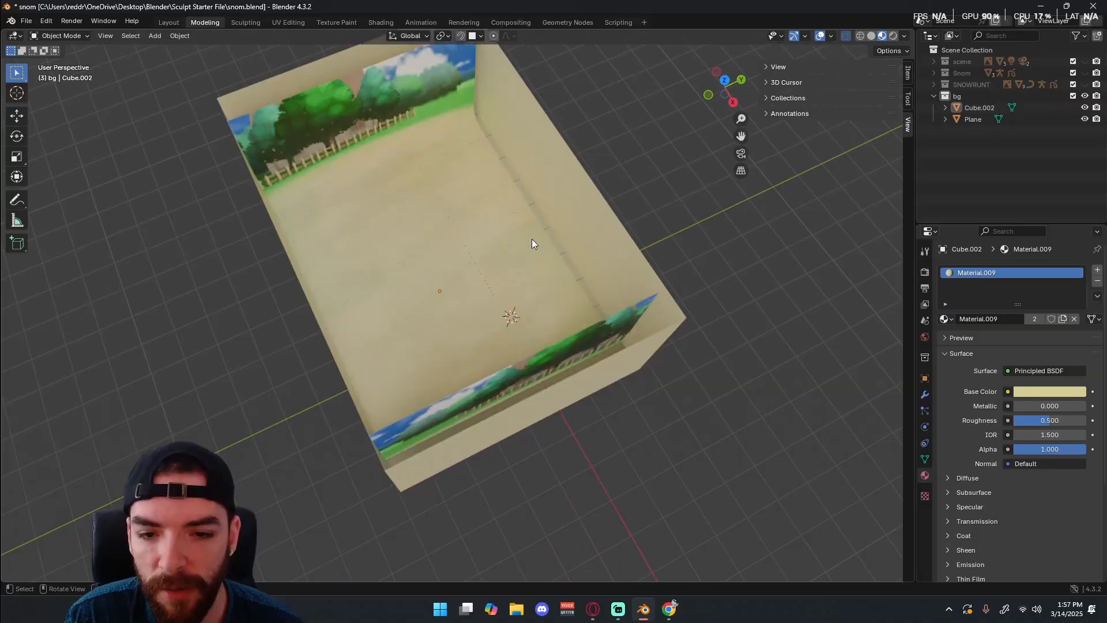
key("KP_0")
key("KP_0")
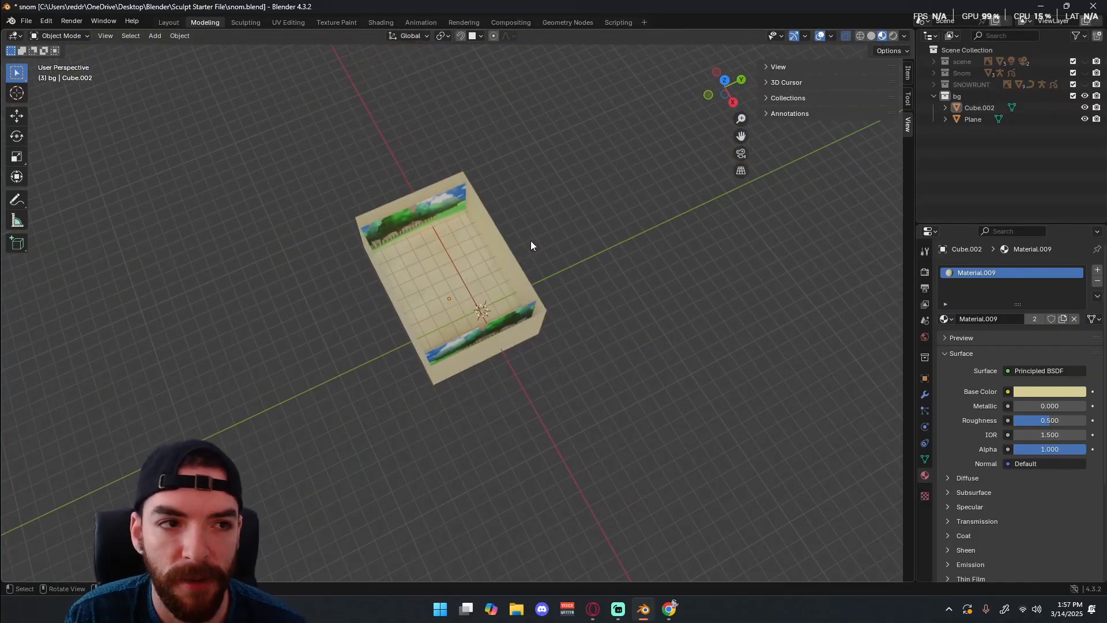
Swap the bg collection for the scene collection, examine the reference arena in camera view and from above, and restore bg.
left_click(1084, 96)
left_click(1084, 61)
middle_click_drag(823, 120, 475, 195)
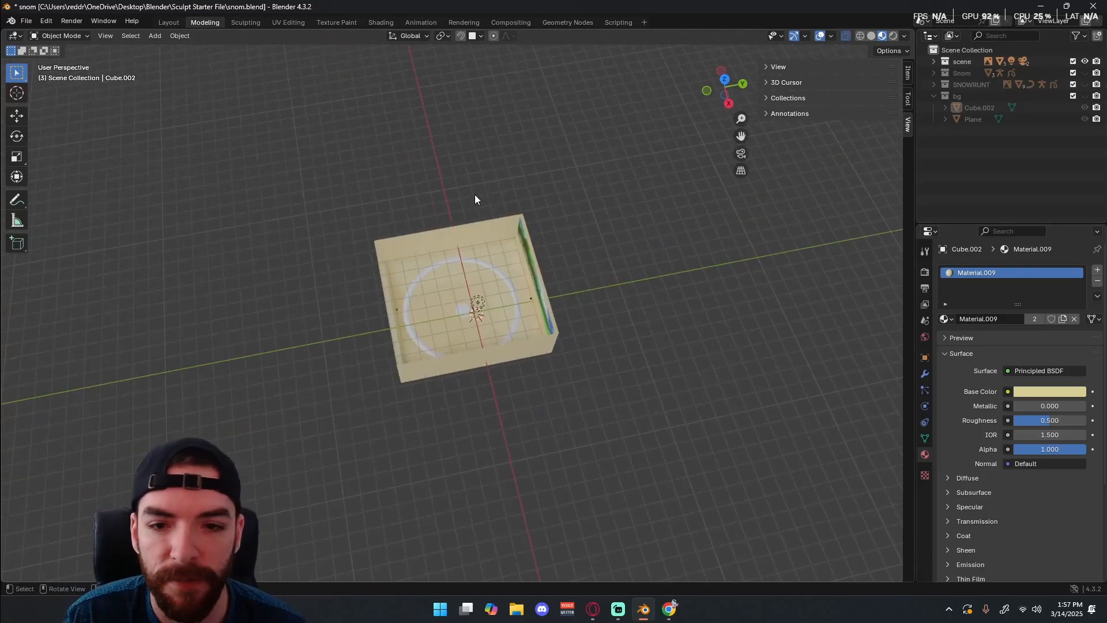
key("KP_0")
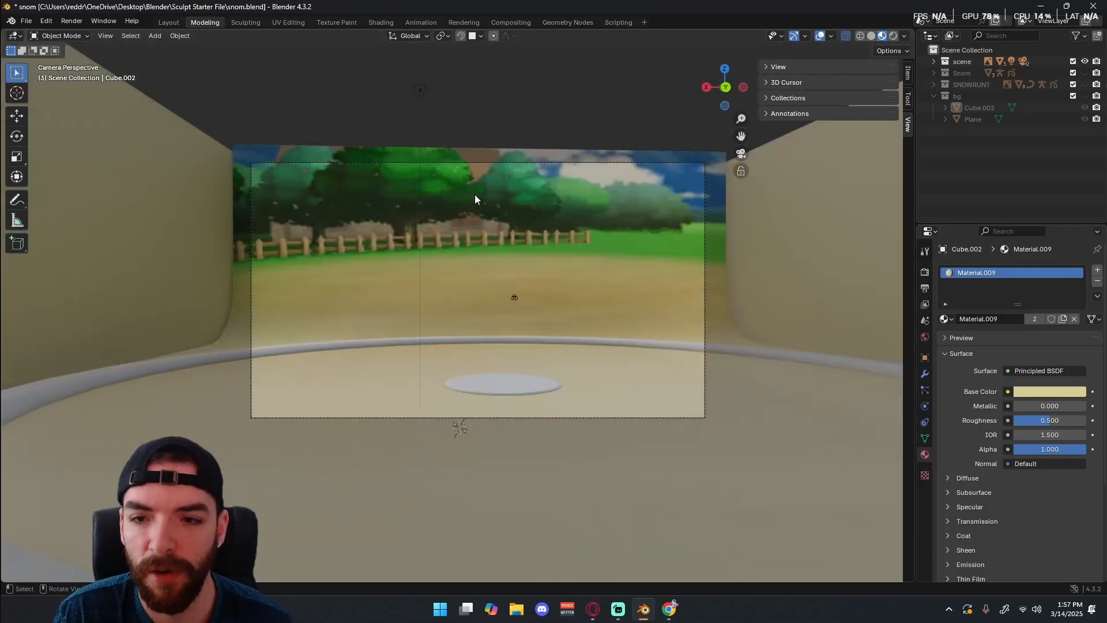
key("KP_0")
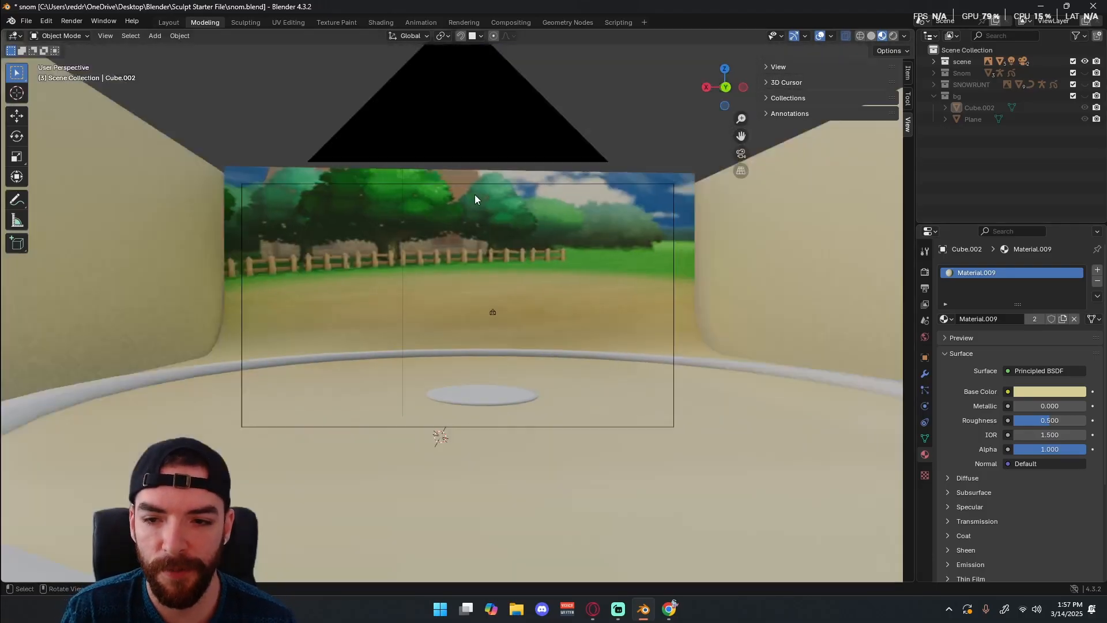
middle_click_drag(484, 178, 735, 152)
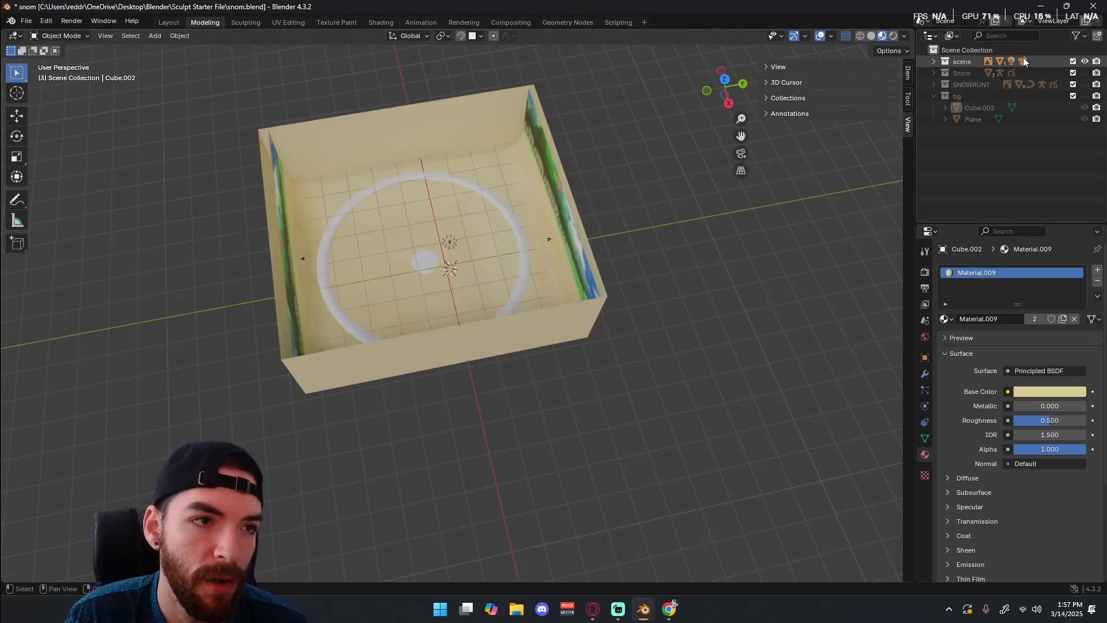
left_click(1084, 61)
left_click(1085, 61)
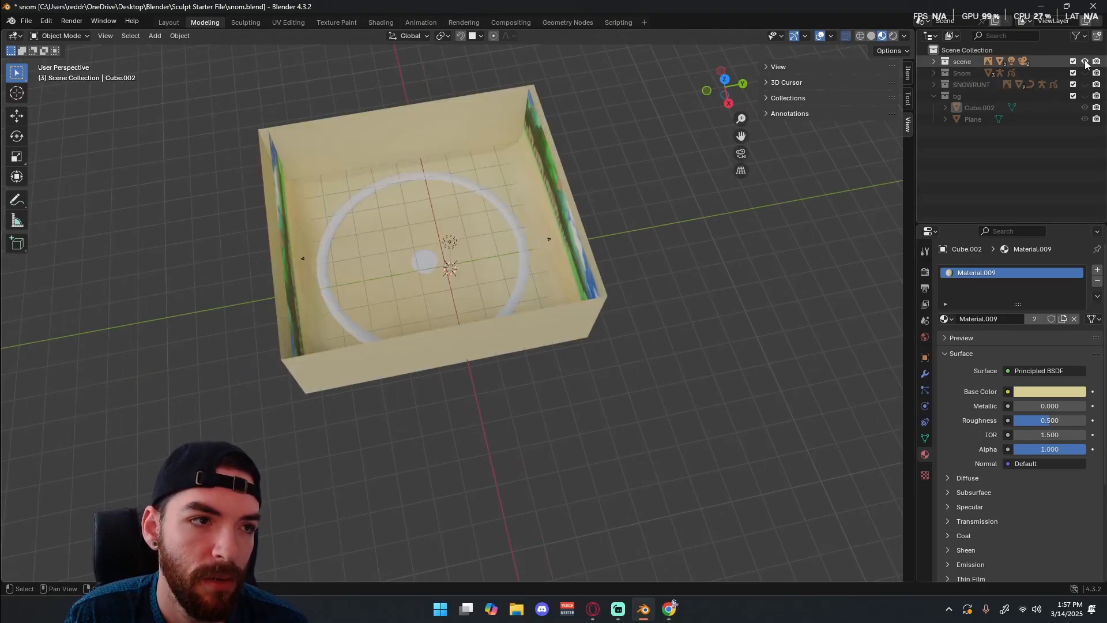
left_click(1085, 61)
left_click(1085, 96)
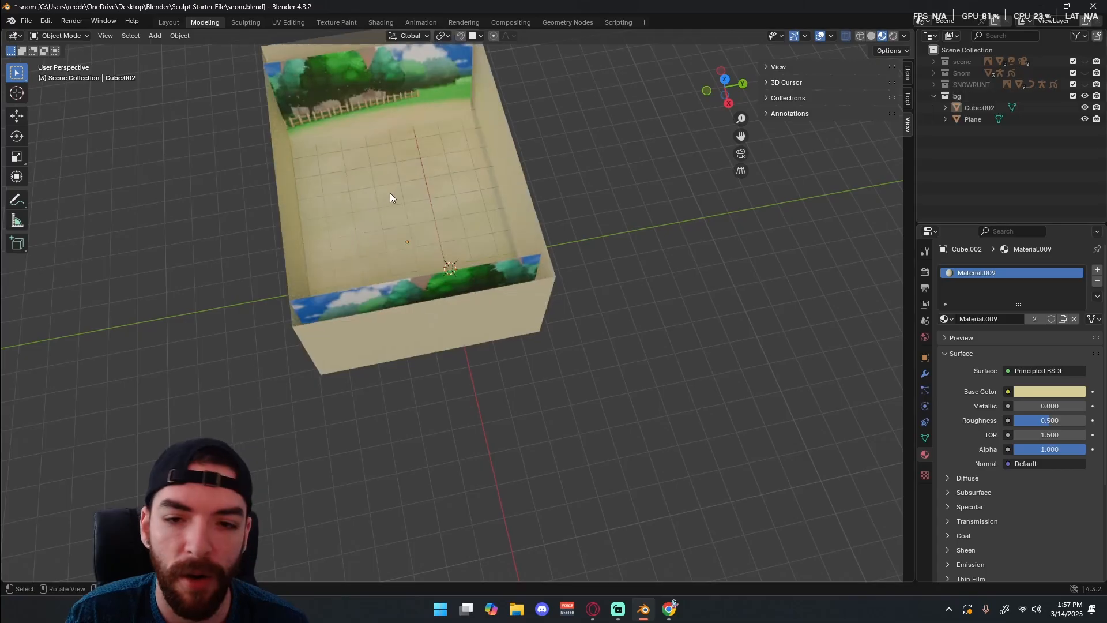
Add a mesh circle to the scene and scale it up.
key("shift+a")
mouse_move(448, 251)
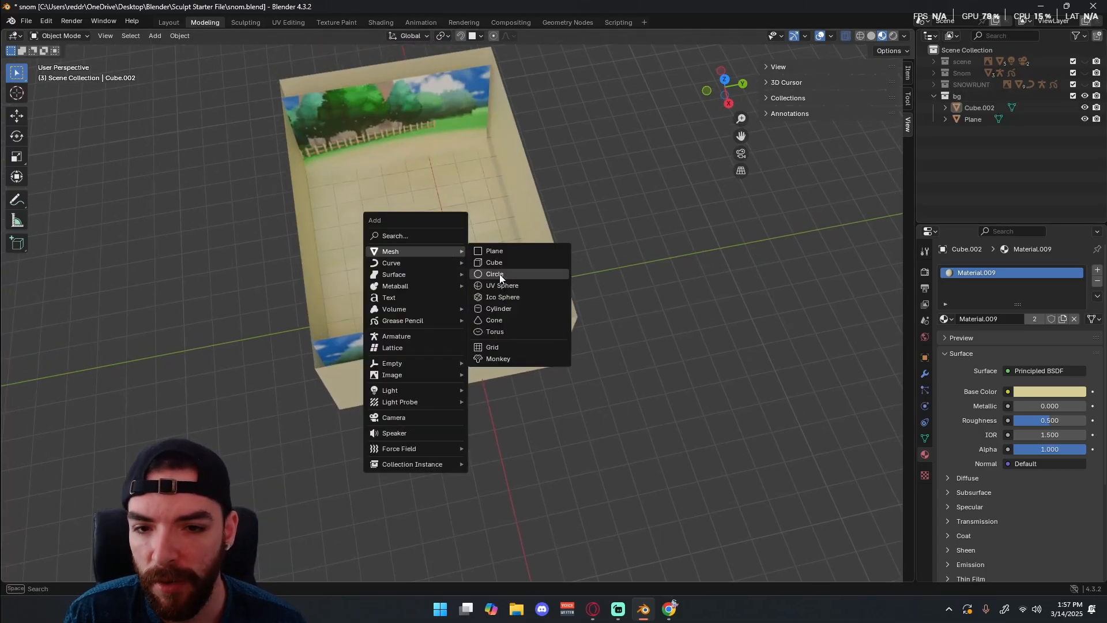
left_click(499, 275)
key("s")
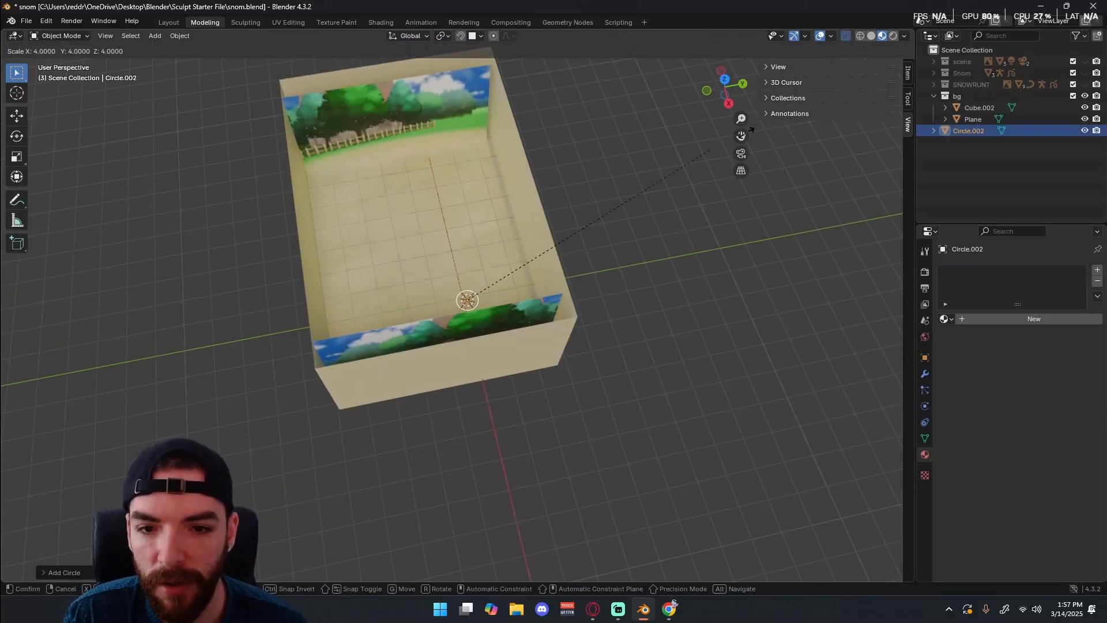
left_click(481, 285)
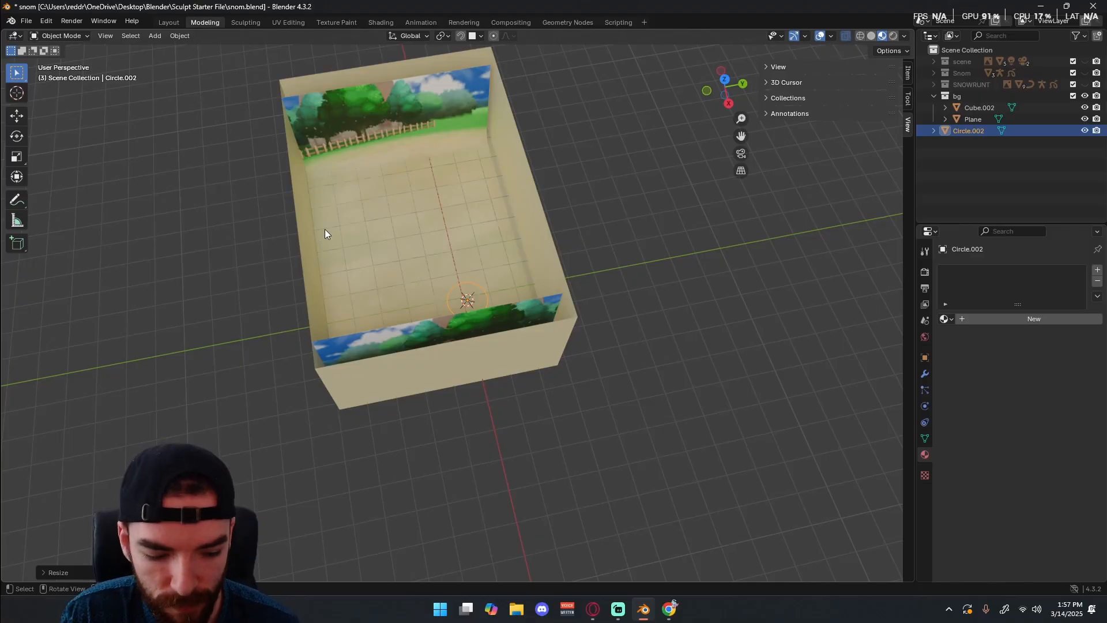
In top view, move the circle about -23.35 m in X and -12.84 m in Y to the floor's centre, and enlarge it.
key("KP_7")
key("g")
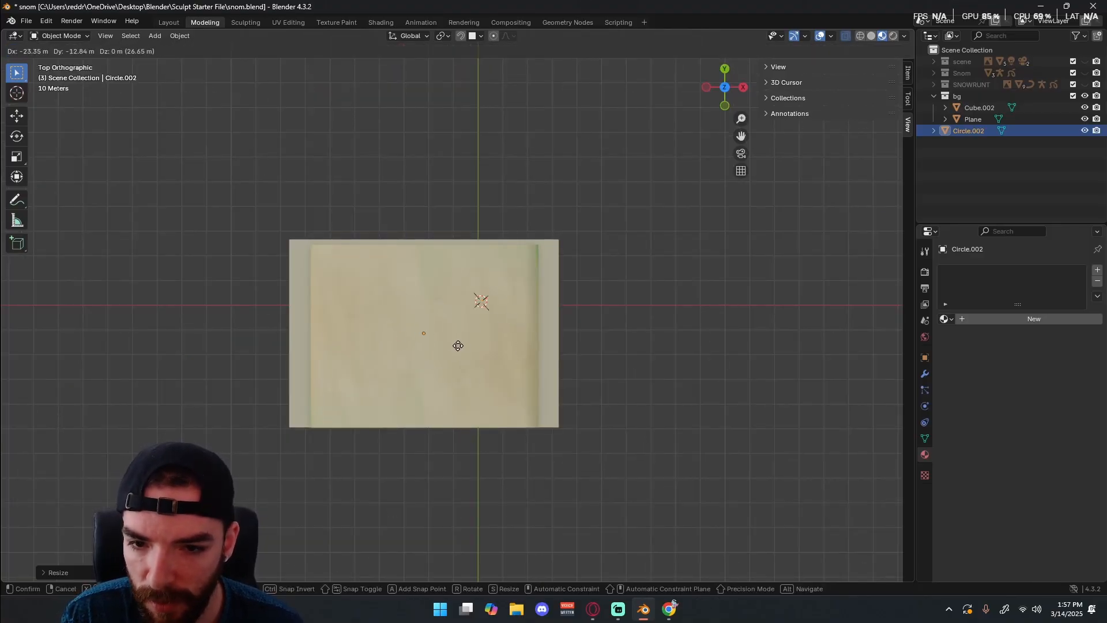
left_click(458, 346)
key("s")
left_click(561, 315)
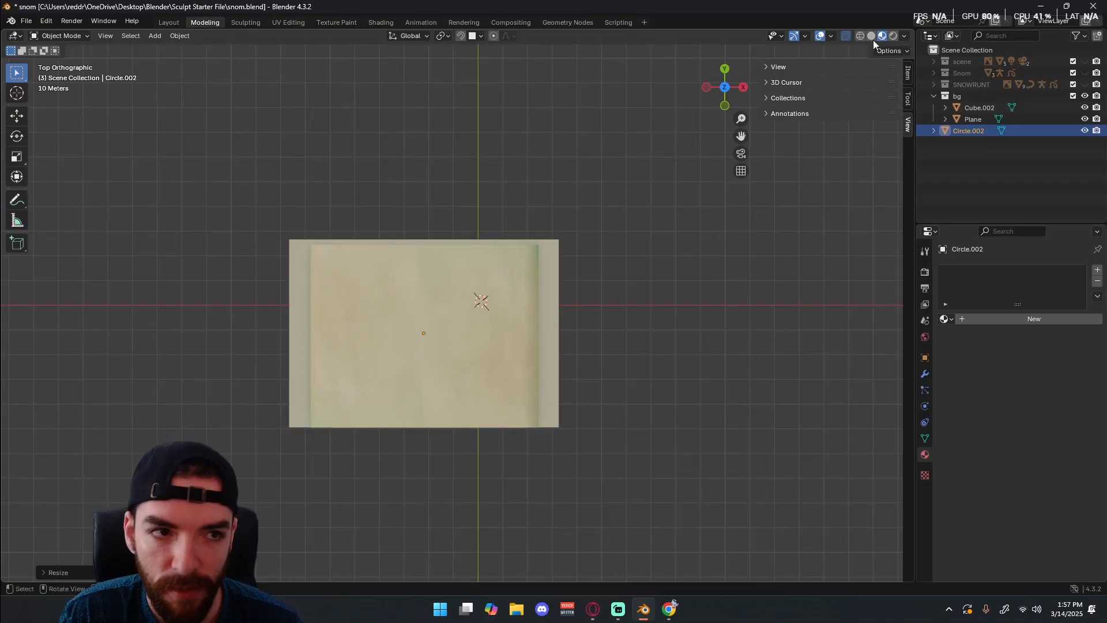
middle_click_drag(518, 224, 534, 251)
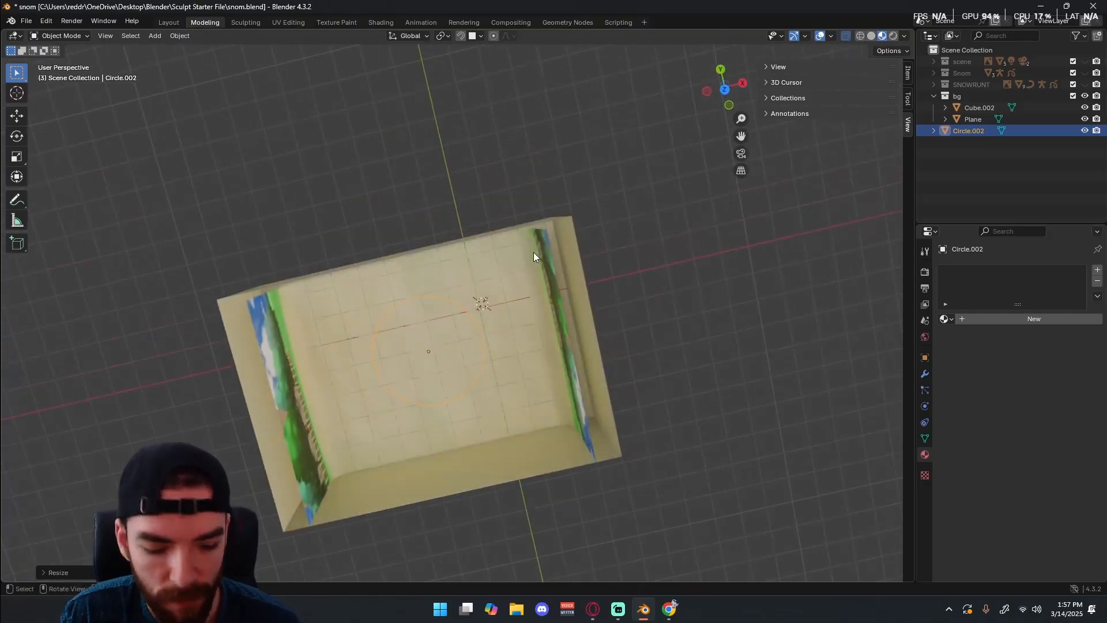
Extrude the circle's edge in place in Edit Mode and scale it inward to form a flat ring, then return to Object Mode.
key("KP_7")
left_click(63, 35)
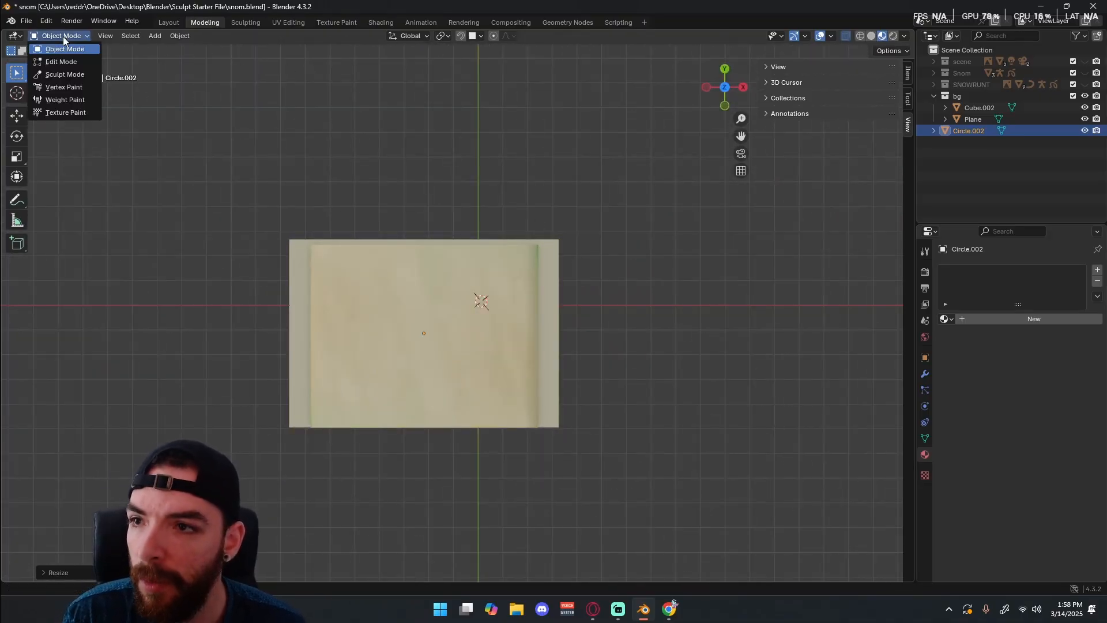
left_click(61, 62)
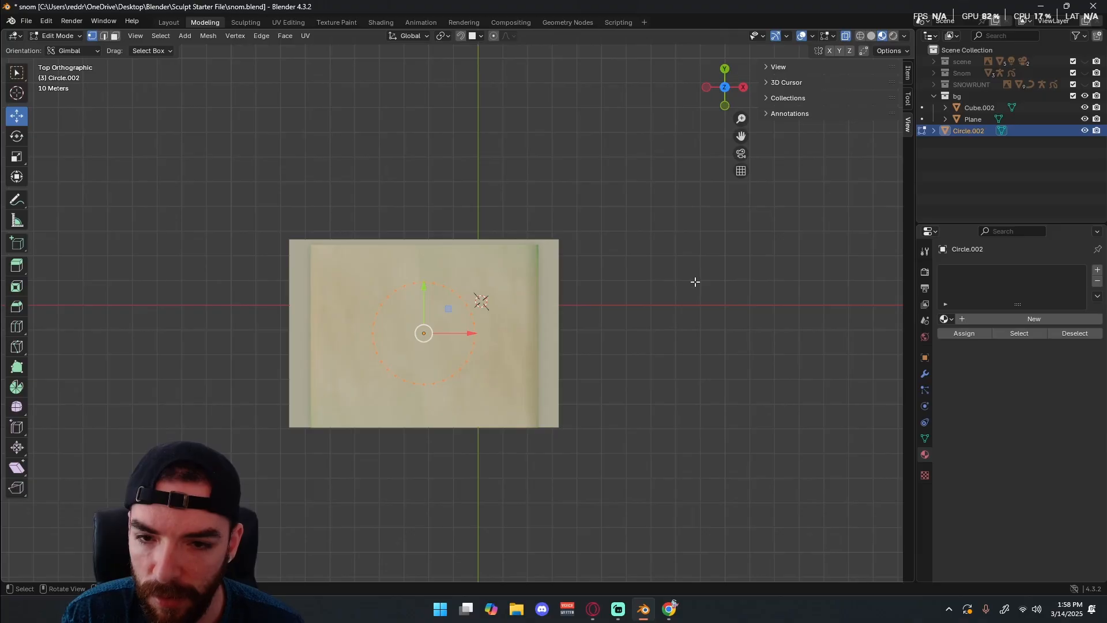
key("e")
right_click(637, 287)
key("s")
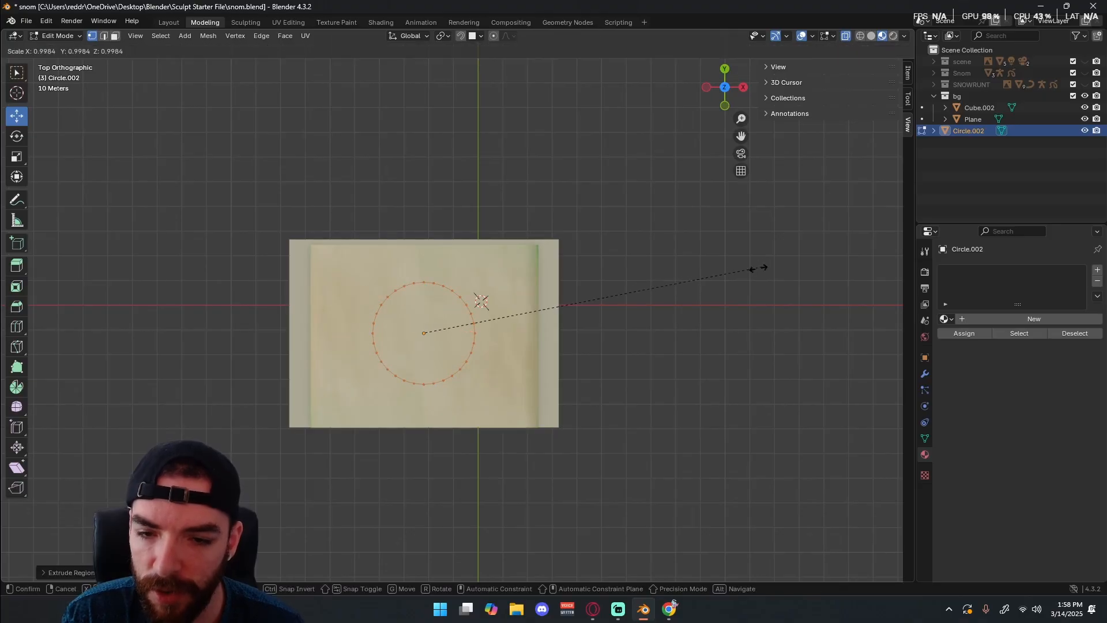
left_click(705, 282)
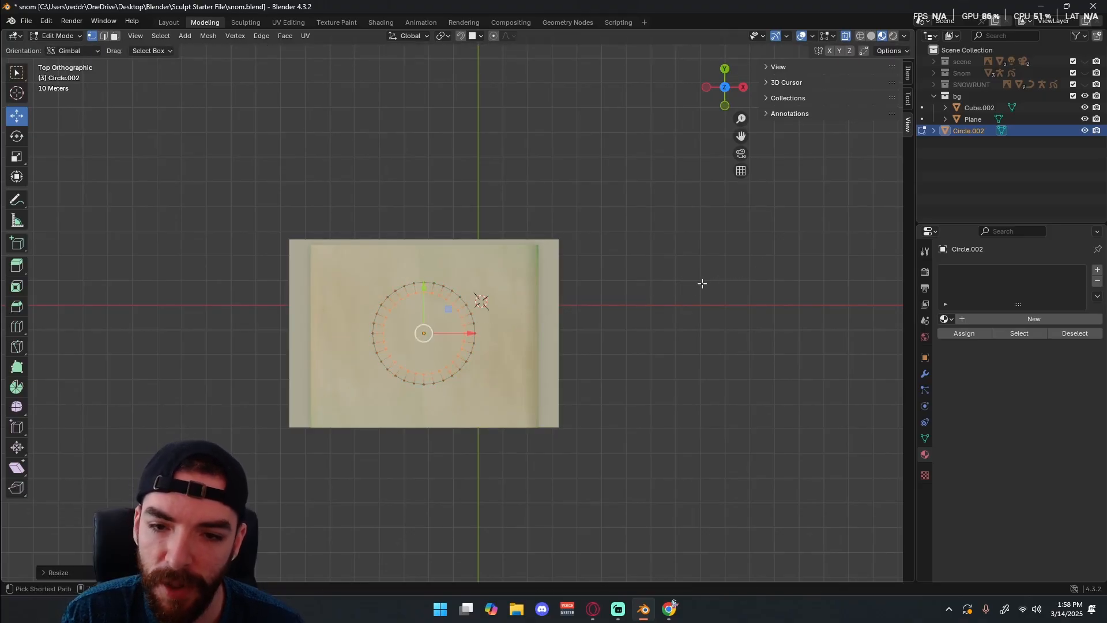
key("Tab")
Assign the existing CHALK material to the ring.
middle_click_drag(542, 285, 465, 271)
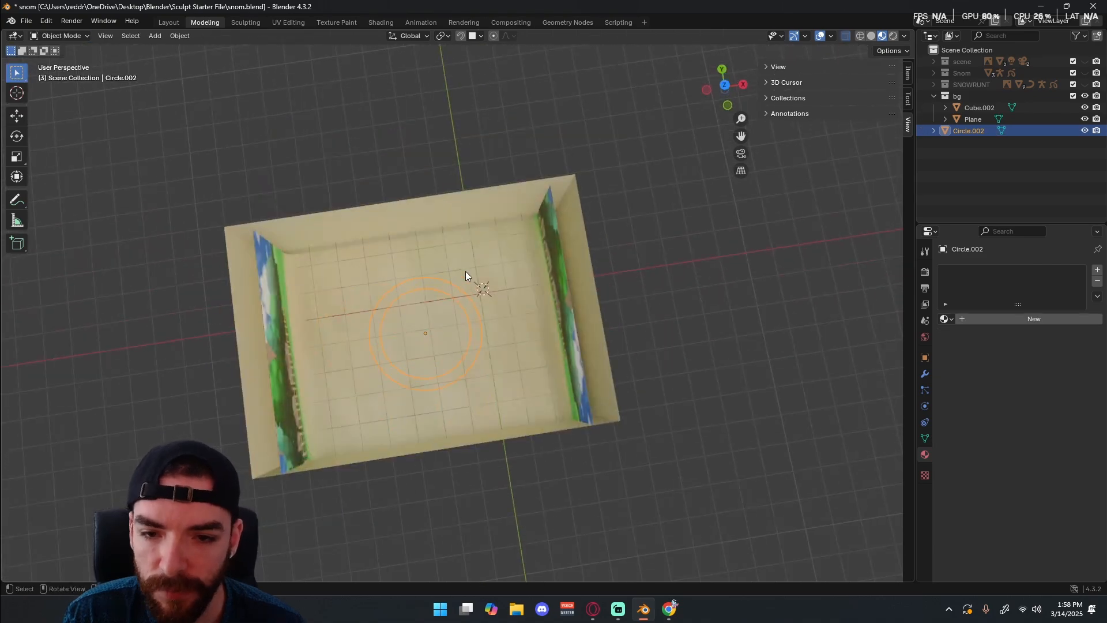
left_click(946, 319)
left_click(794, 359)
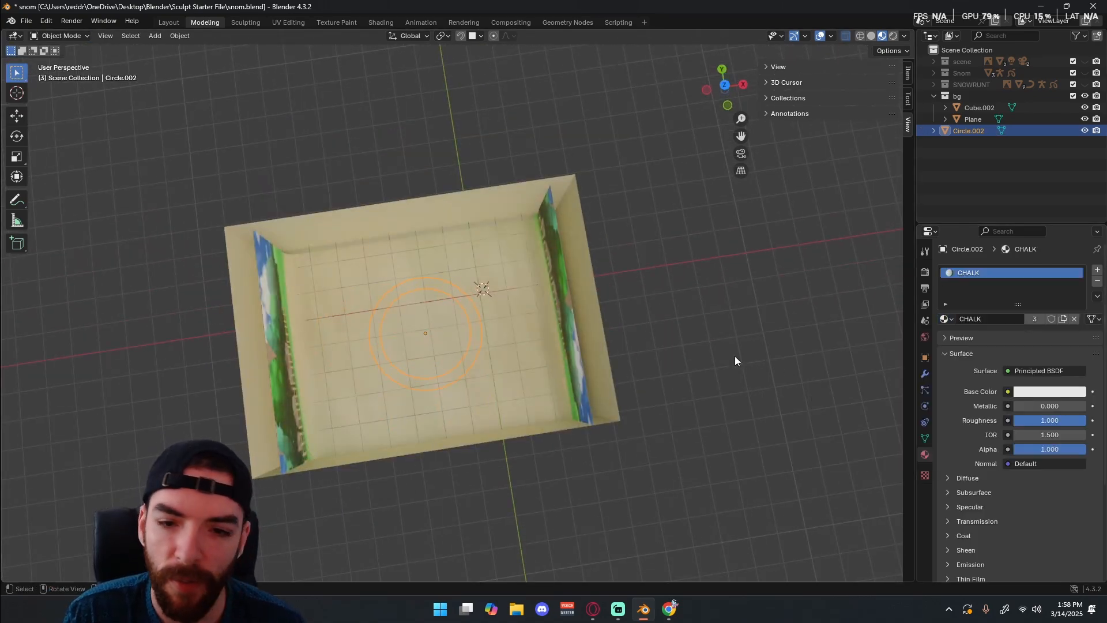
Raise the entire ring mesh slightly above the arena floor in Edit Mode, then return to Object Mode.
key("Tab")
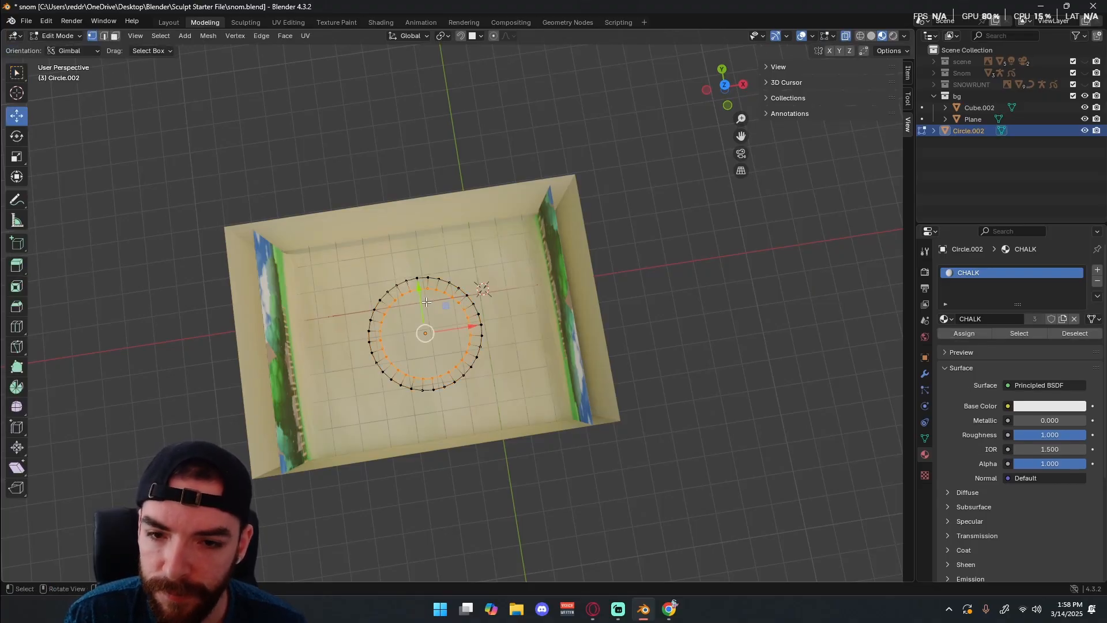
middle_click_drag(426, 302, 445, 268)
left_click_drag(437, 274, 436, 267)
key("a")
key("Tab")
mouse_move(437, 267)
middle_mouse_down()
mouse_move(466, 312)
mouse_move(447, 309)
mouse_move(458, 271)
mouse_move(437, 282)
middle_mouse_up()
key("KP_7")
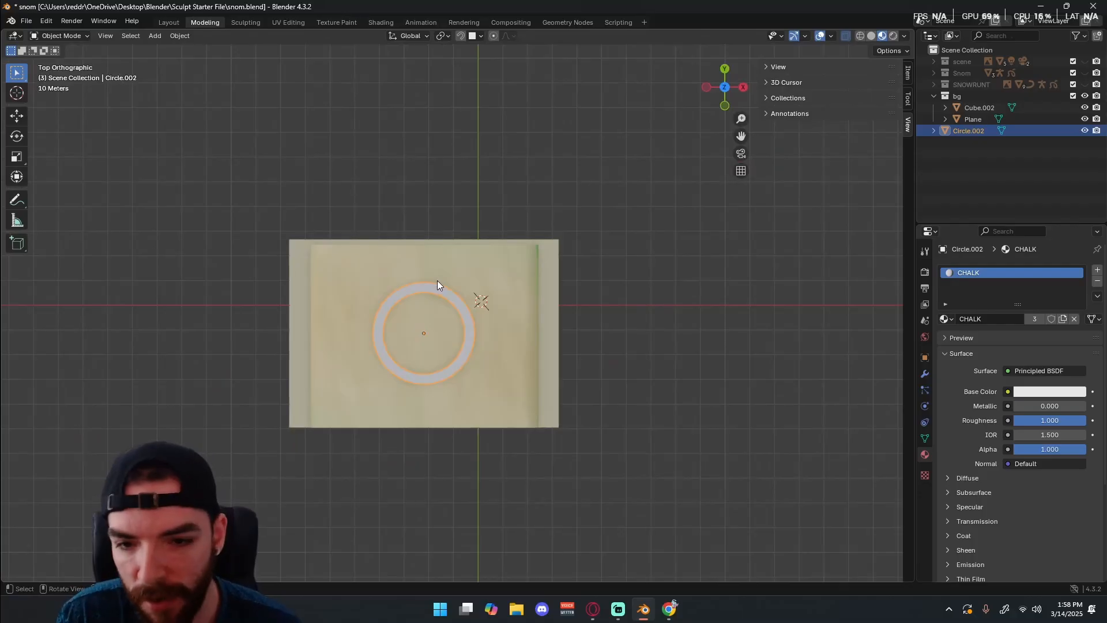
Duplicate the chalk ring in place and scale the copy to 0.3.
scroll(477, 327, "up", 2)
middle_click_drag(476, 327, 545, 223, "shift")
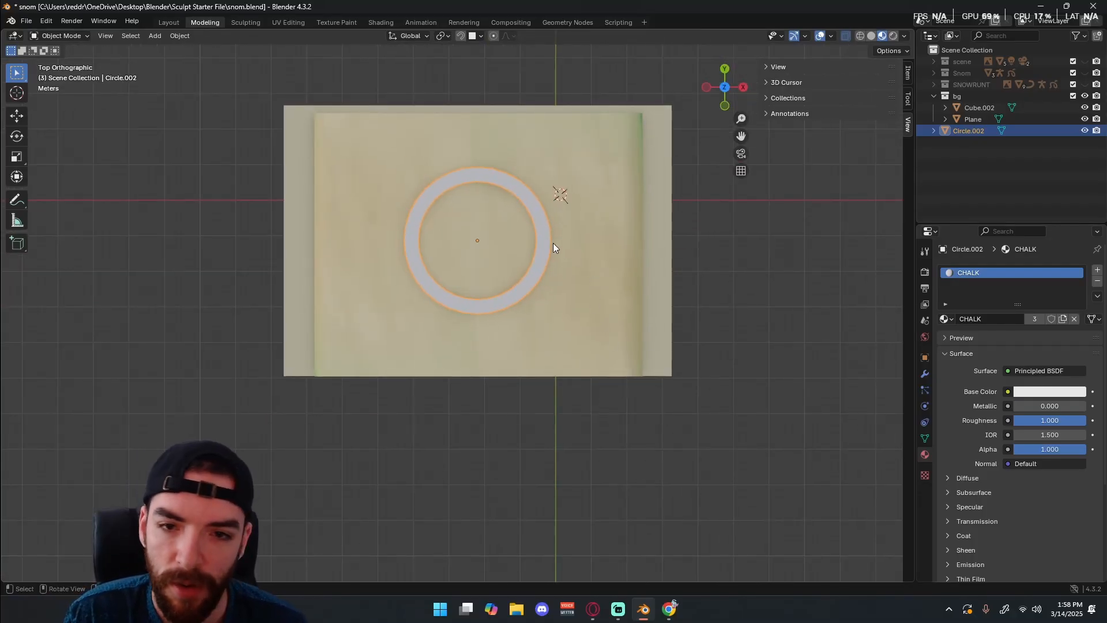
key("shift+d")
right_click(483, 248)
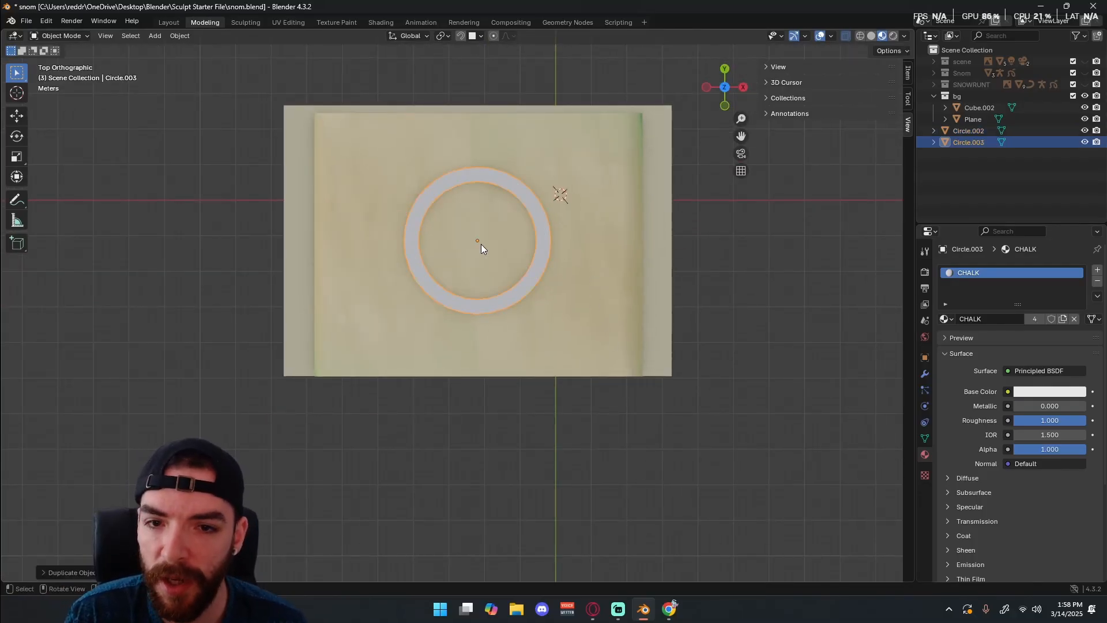
key("s")
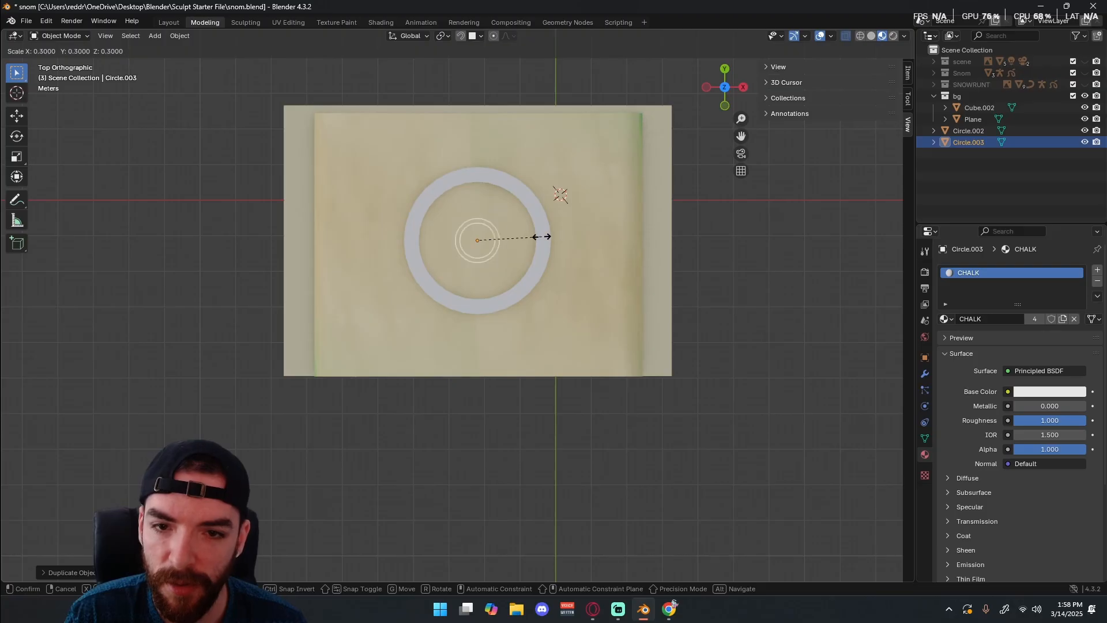
left_click(541, 237)
Move the small ring slightly along Z with the Move tool to set its height on the floor.
key("KP_1")
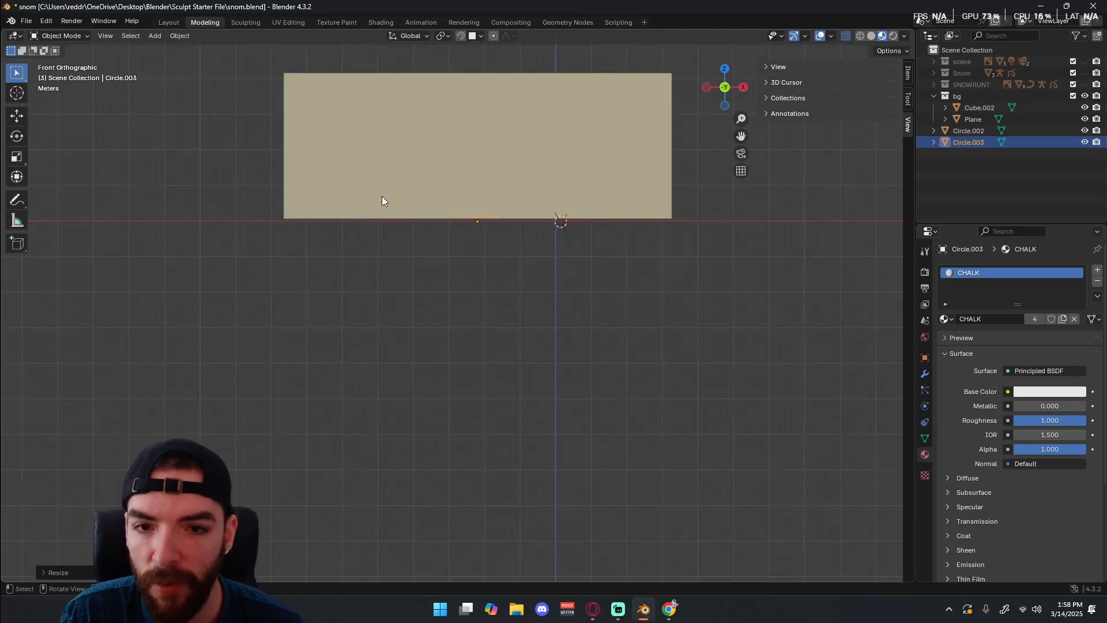
left_click(16, 115)
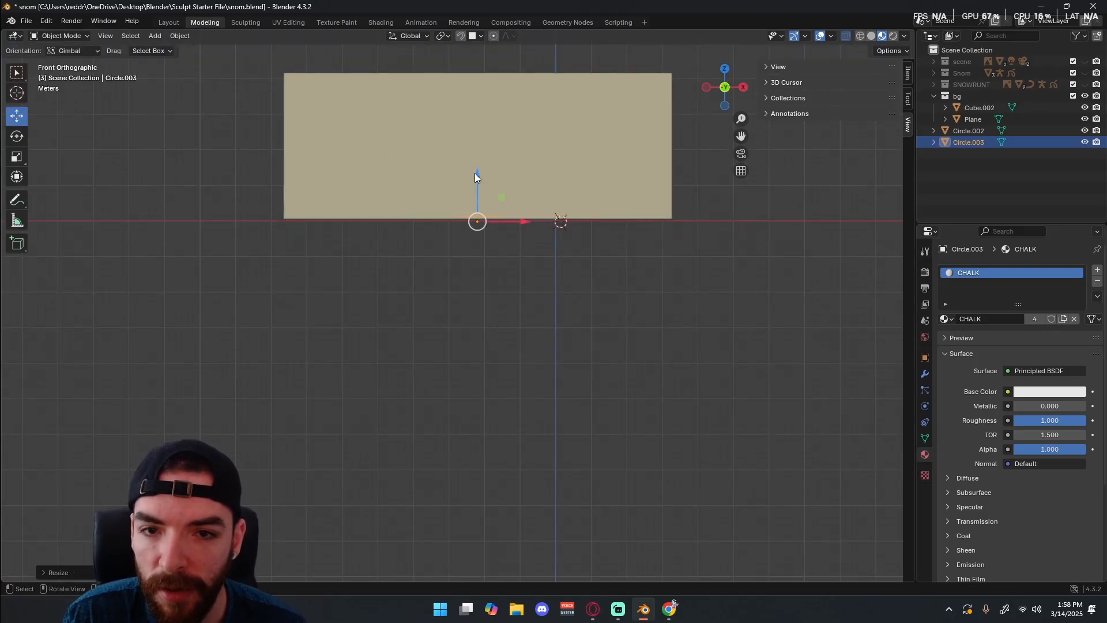
middle_click_drag(475, 173, 466, 224)
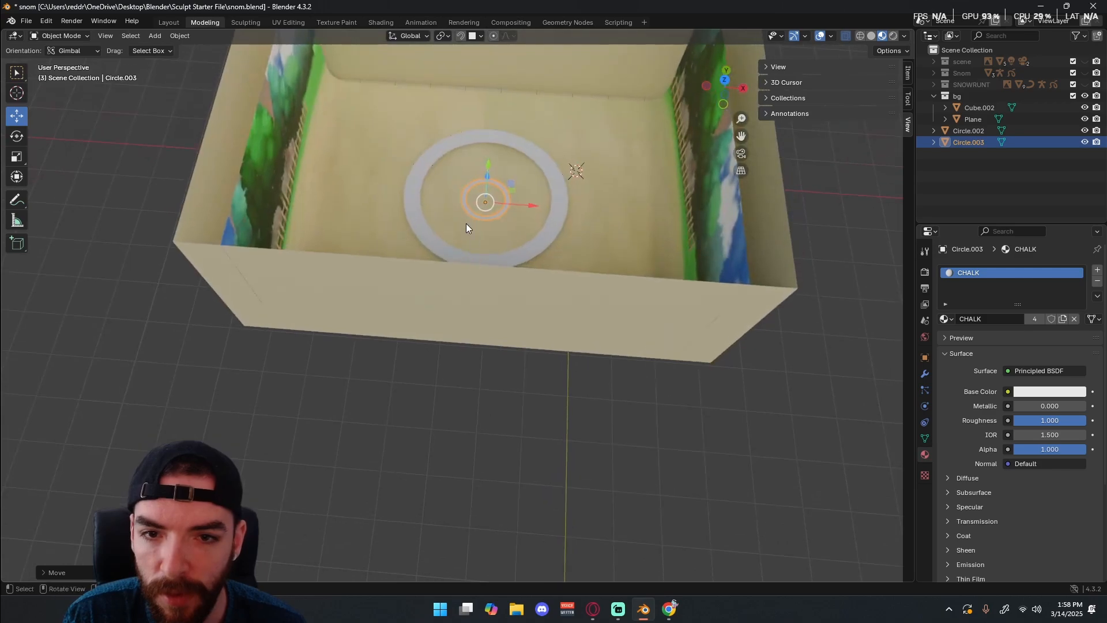
Fill the small ring's inner edge loop with a face to make a solid disc, then return to Object Mode.
key("KP_7")
key("KP_4")
scroll(474, 243, "up", 1)
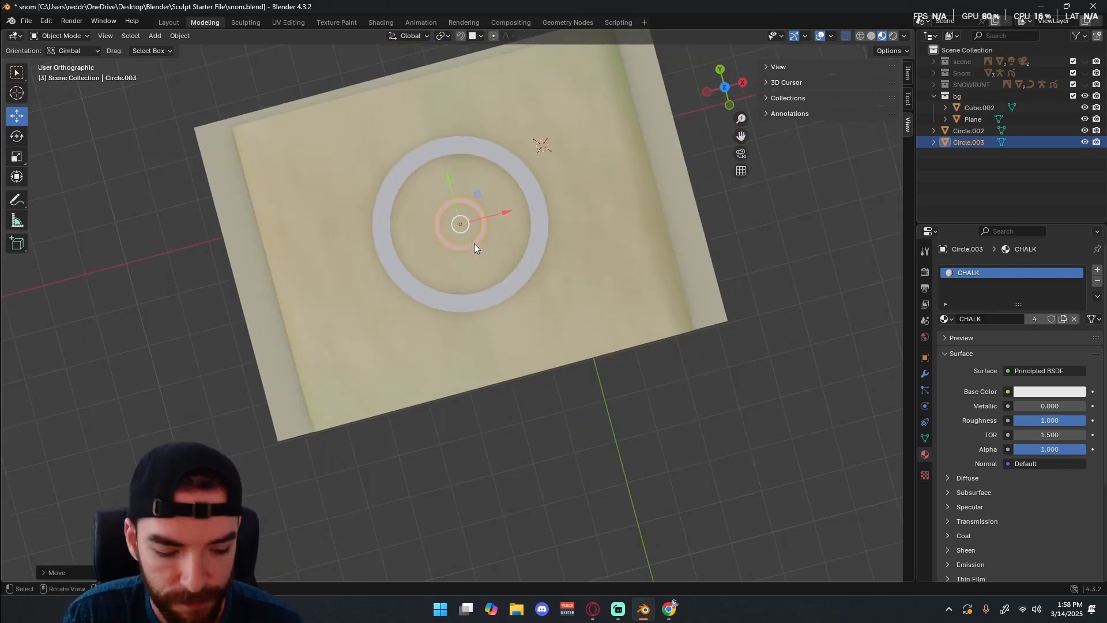
key("KP_7")
key("Tab")
left_click(489, 247)
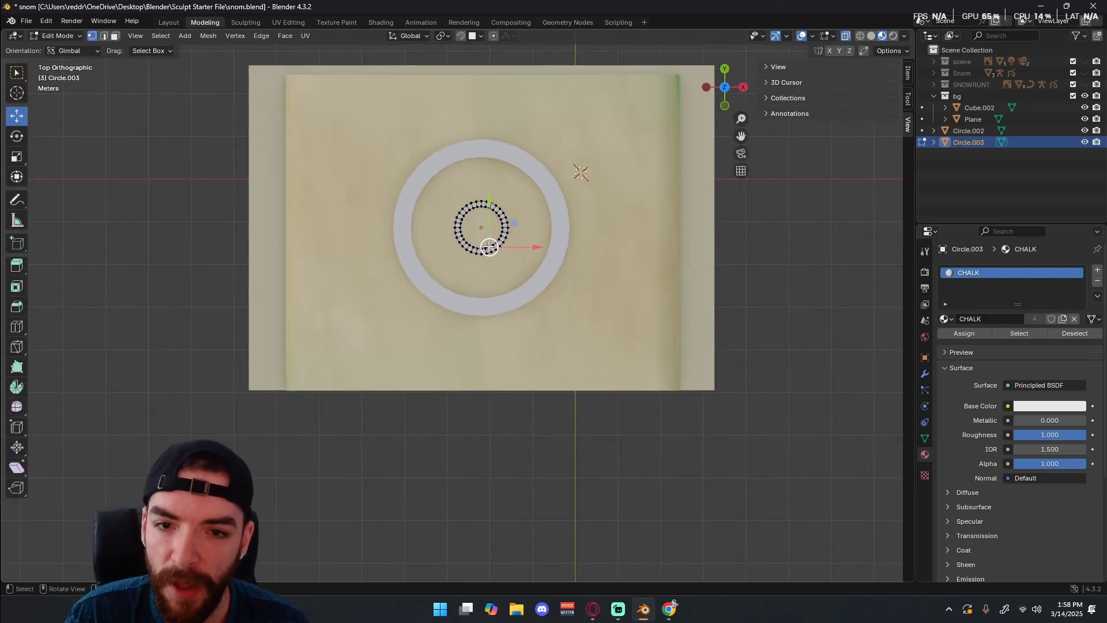
left_click(489, 247, "alt")
key("f")
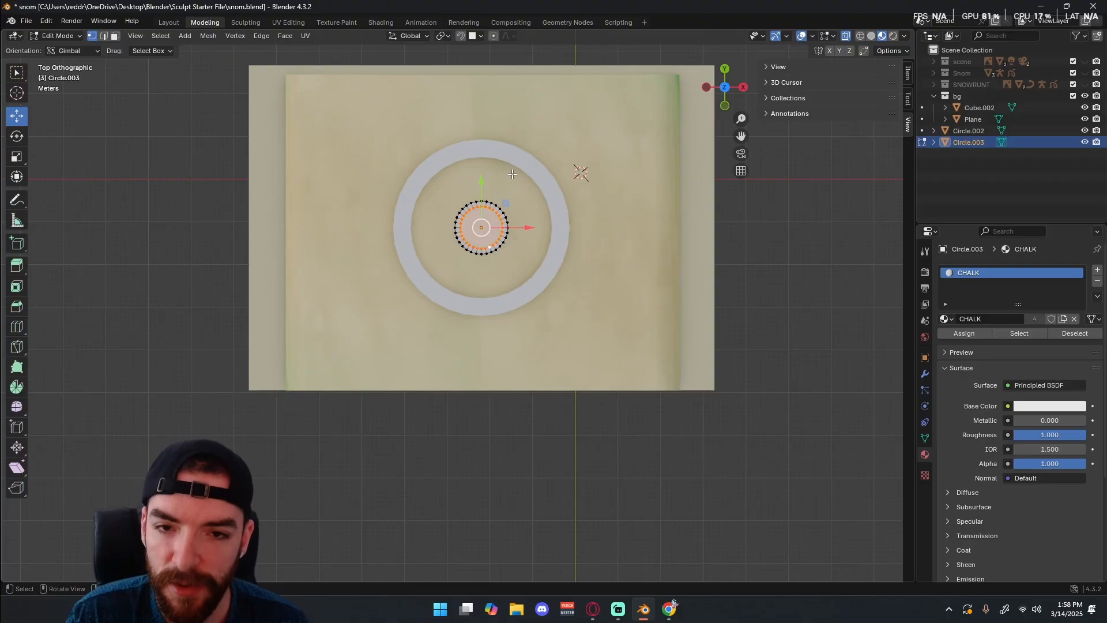
key("Tab")
left_click(614, 227)
middle_click_drag(613, 227, 503, 182)
left_click(560, 253)
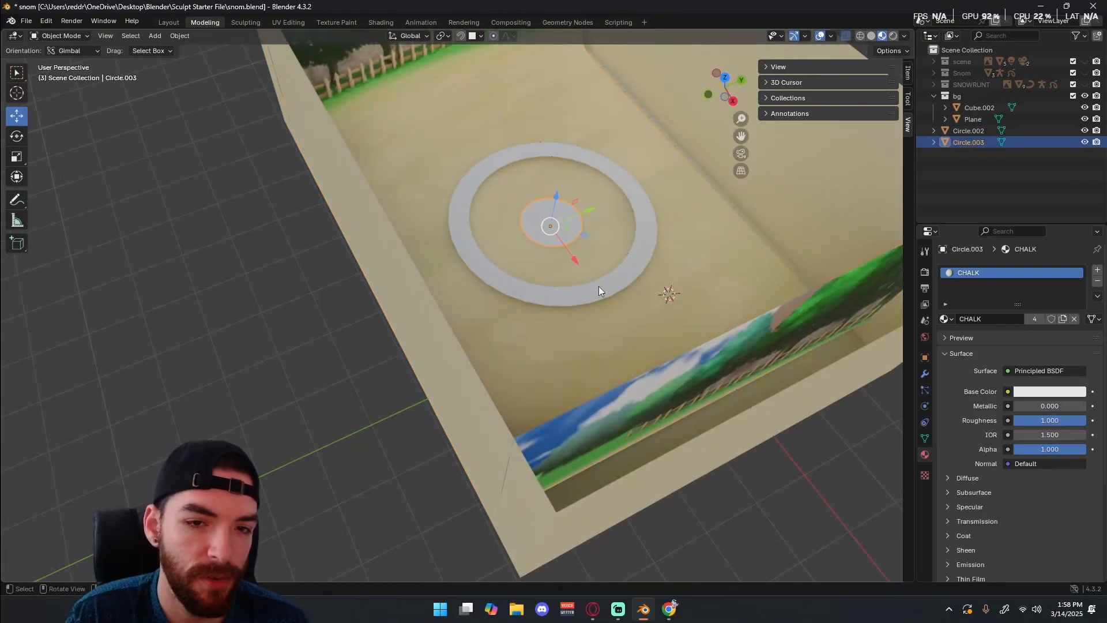
Select the chalk ring and the centre disc together.
left_click(925, 375)
left_click(992, 270)
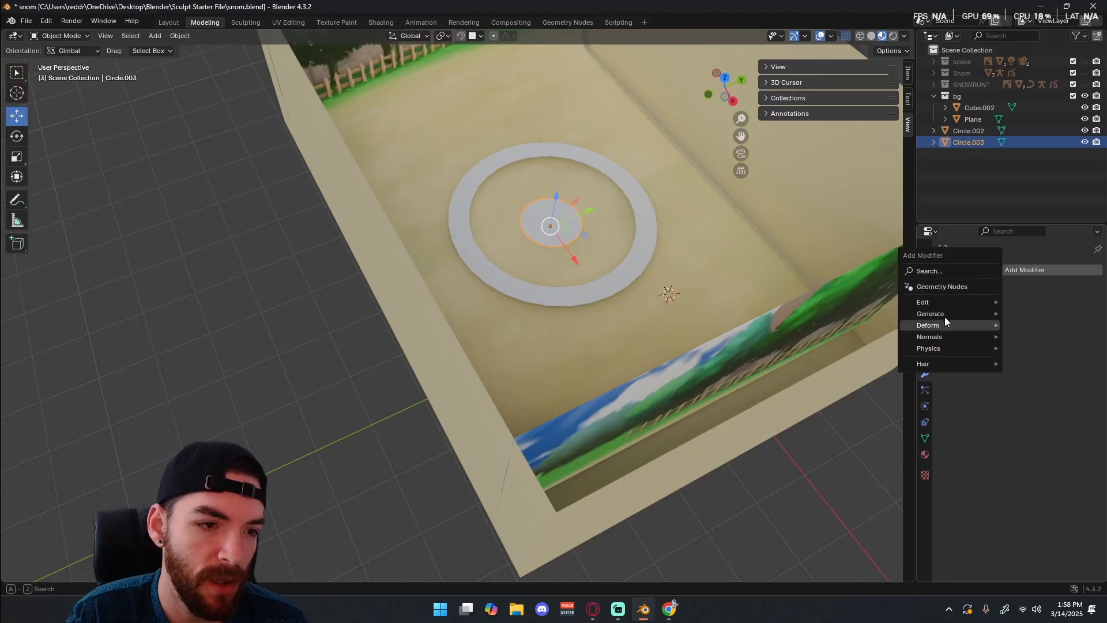
middle_click_drag(437, 192, 479, 302)
middle_click_drag(609, 327, 385, 395)
left_click(527, 292, "shift")
scroll(424, 283, "down", 6)
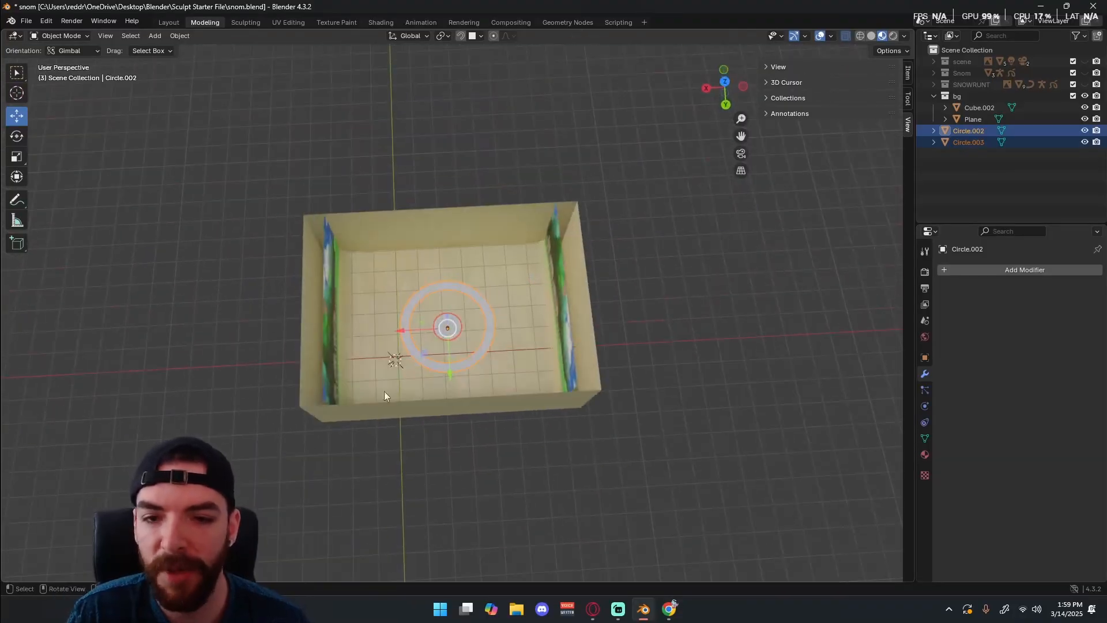
middle_click_drag(456, 234, 504, 412)
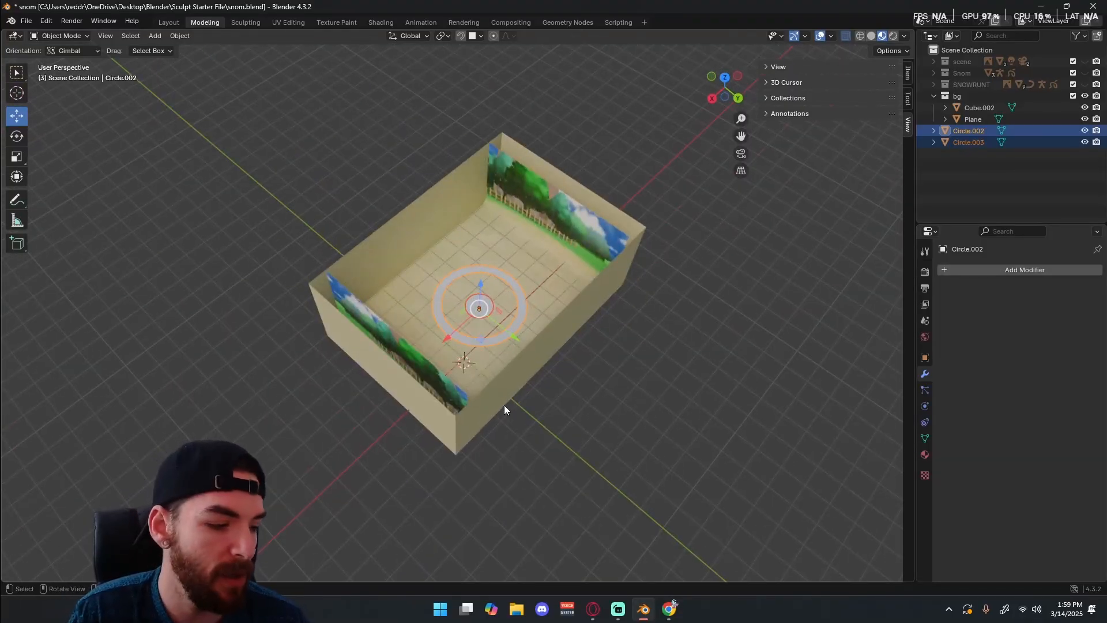
middle_click_drag(466, 205, 462, 263)
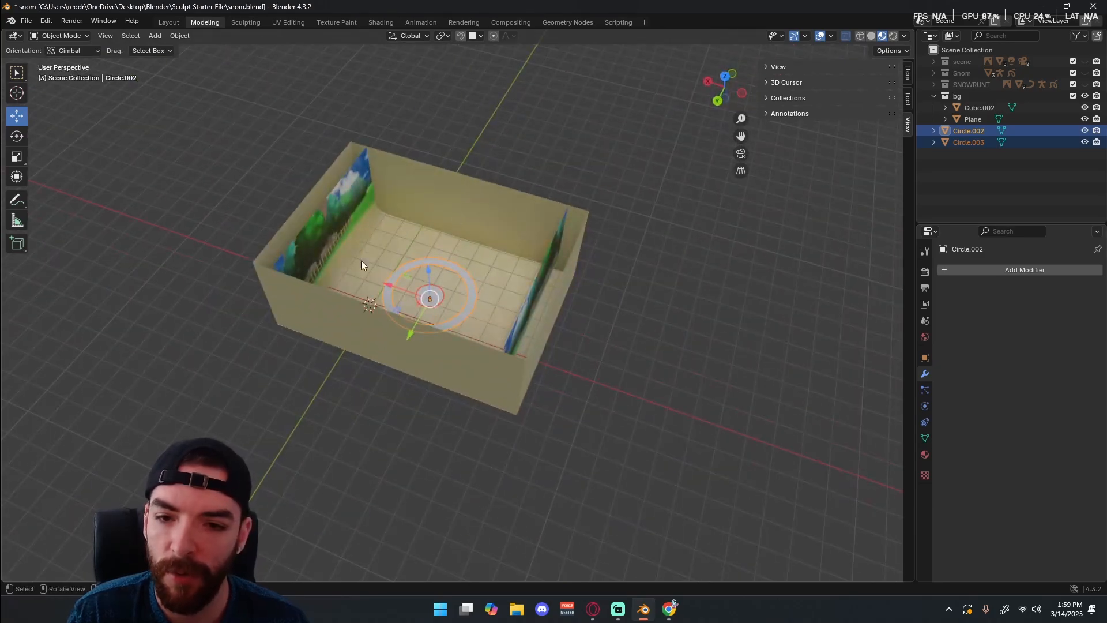
middle_click_drag(361, 261, 393, 223)
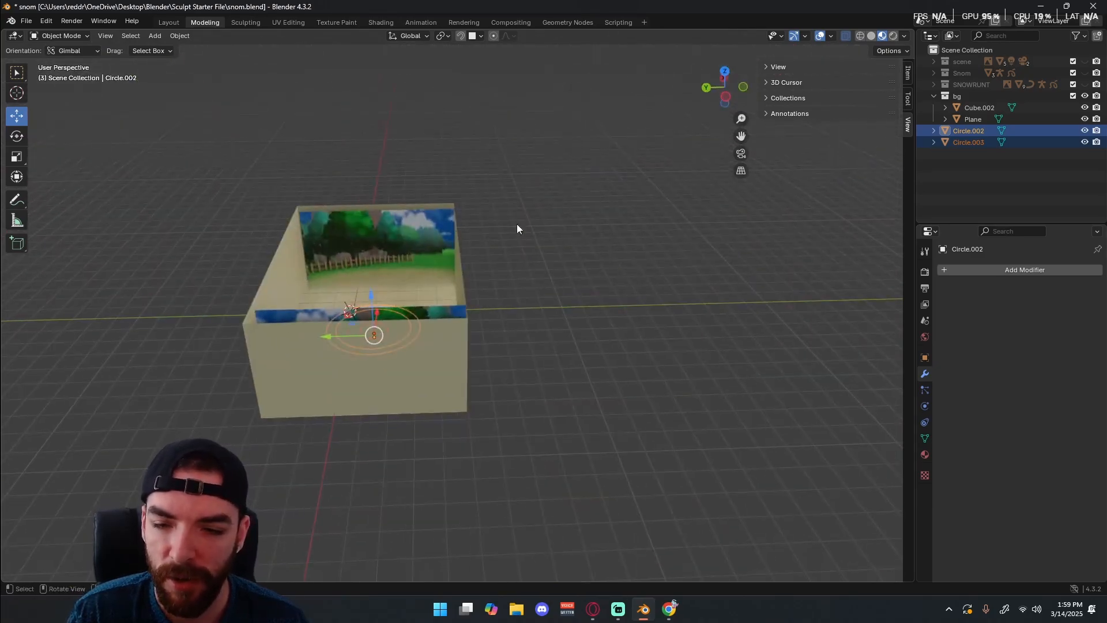
middle_click_drag(368, 410, 463, 386)
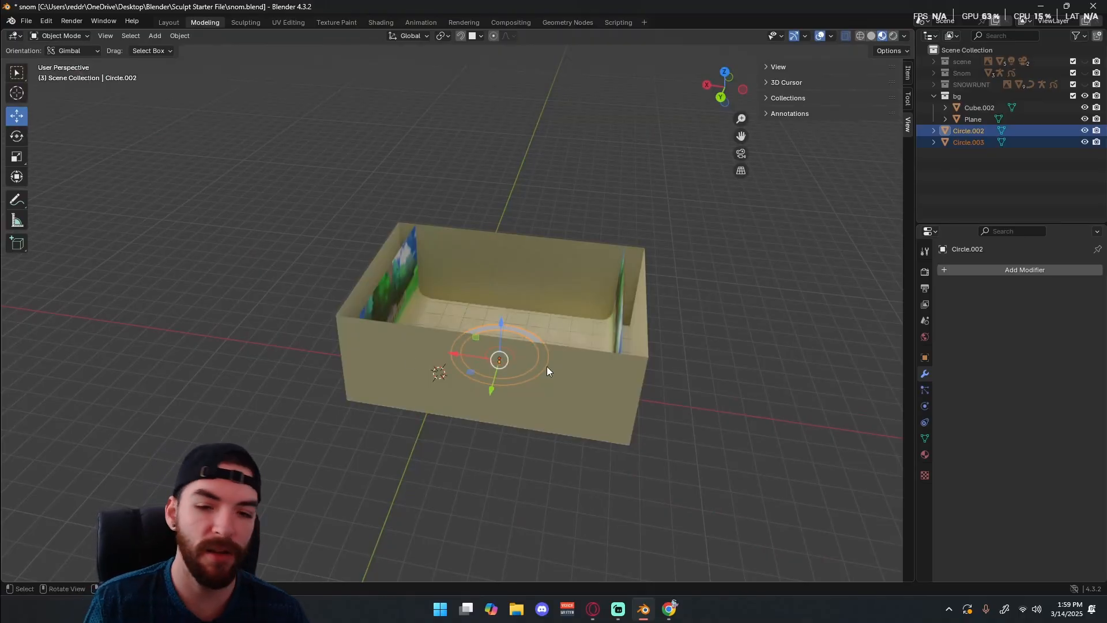
middle_click_drag(547, 369, 504, 348)
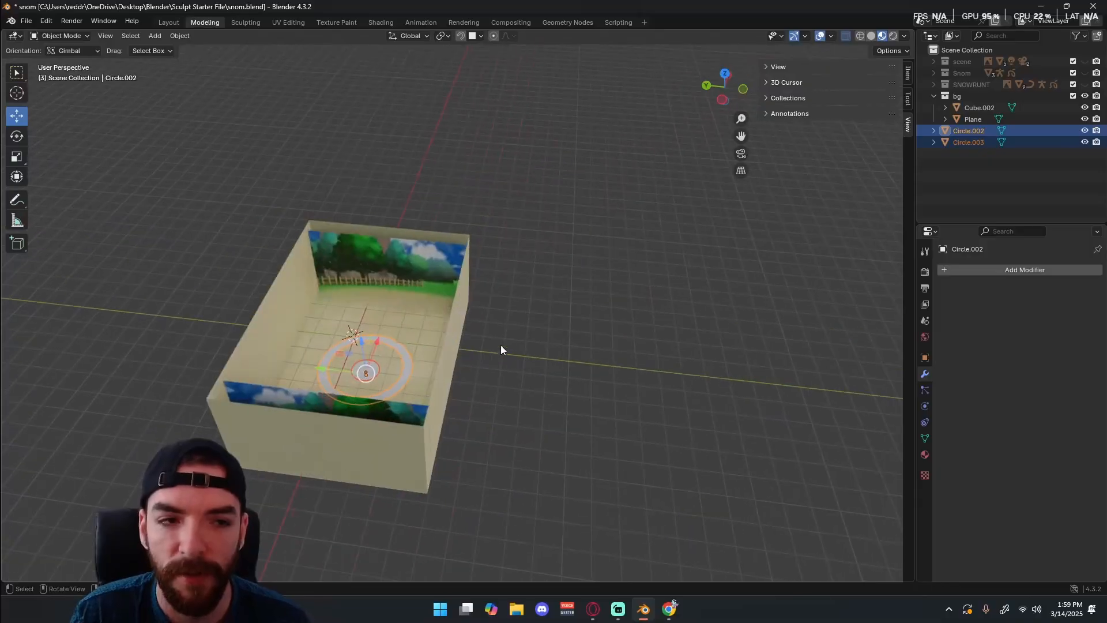